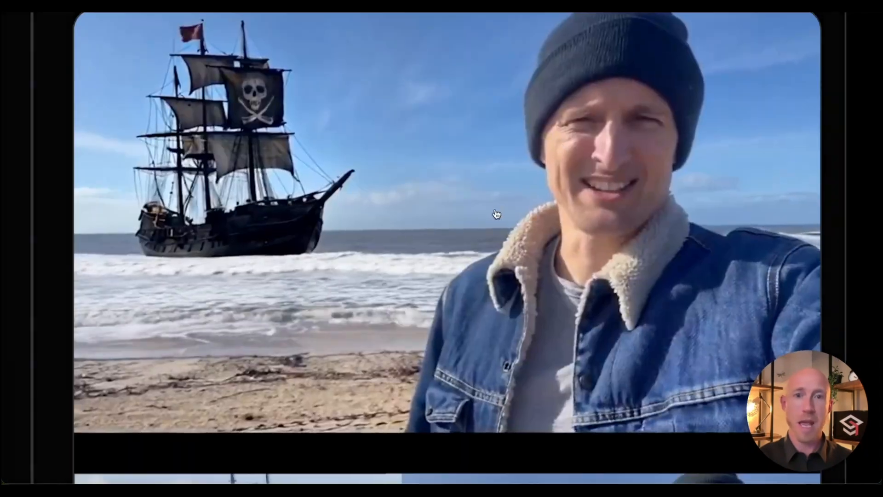
Step: Scroll down through the gallery of Pika sample beach videos
scroll(483, 280, down, 5)
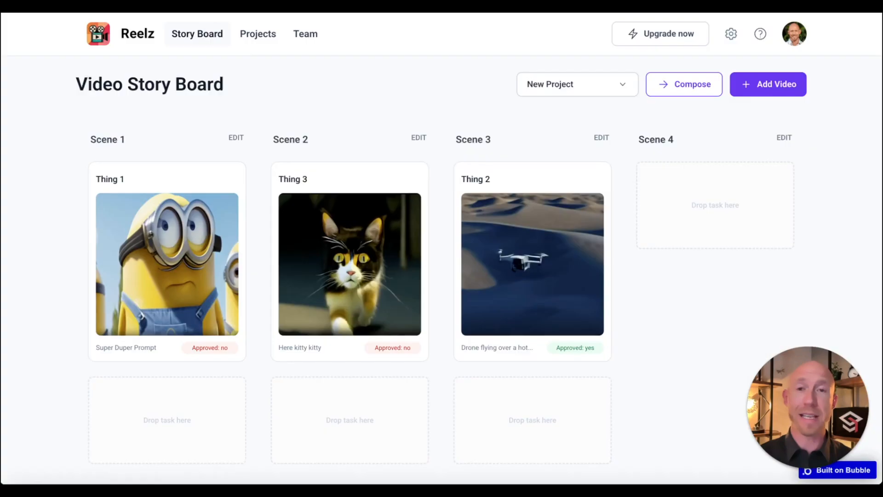
Step: Try dragging the drone clip, then open the Add Video form and close it without generating
click(334, 95)
drag(535, 256, 550, 207)
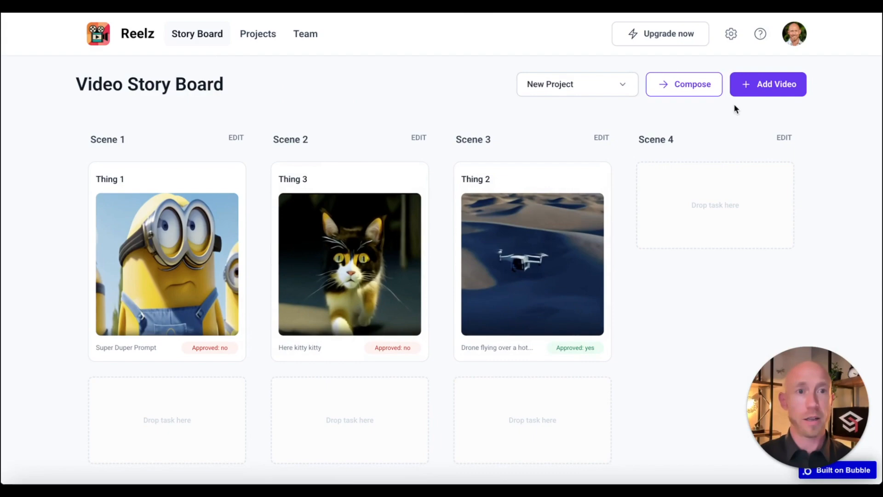
click(779, 84)
click(501, 225)
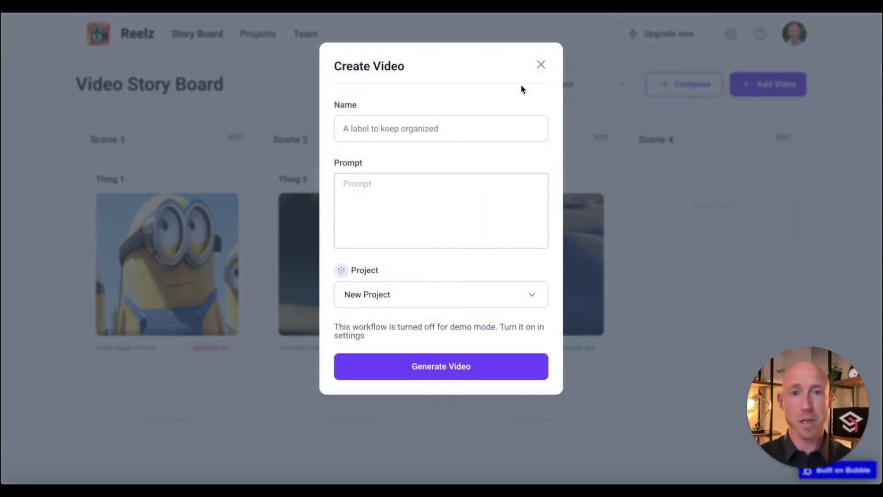
click(537, 68)
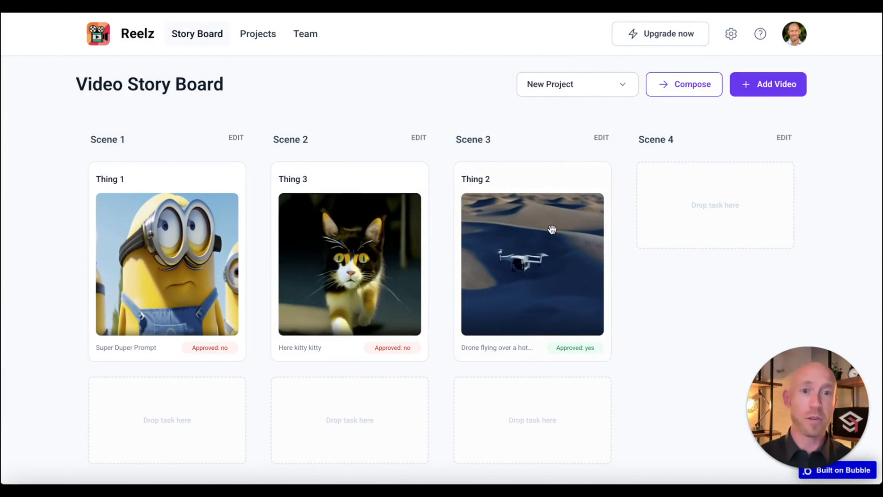
Step: Move drone clip Thing 2 via Scene 4 into Scene 2, and cat clip Thing 3 into Scene 3
drag(551, 230, 725, 209)
drag(294, 253, 598, 213)
drag(713, 258, 321, 216)
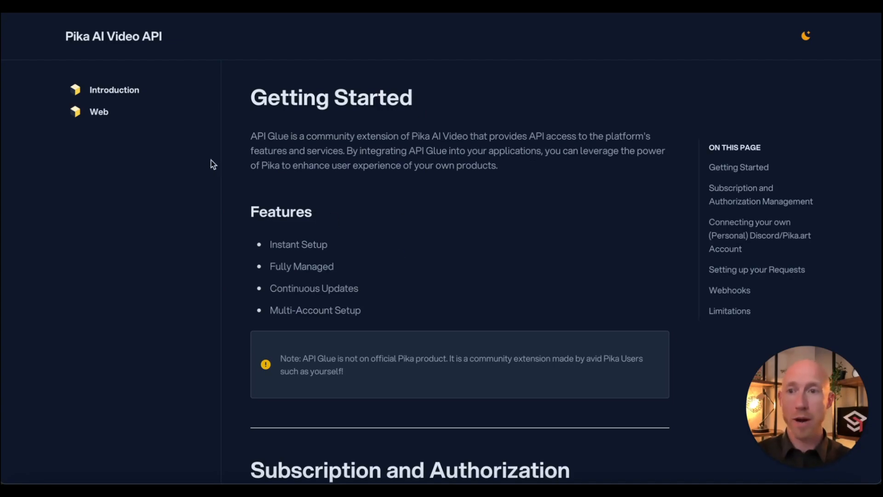
Step: Open the Web Bot requests page under Web and follow its Postman Collection link
click(98, 115)
click(112, 141)
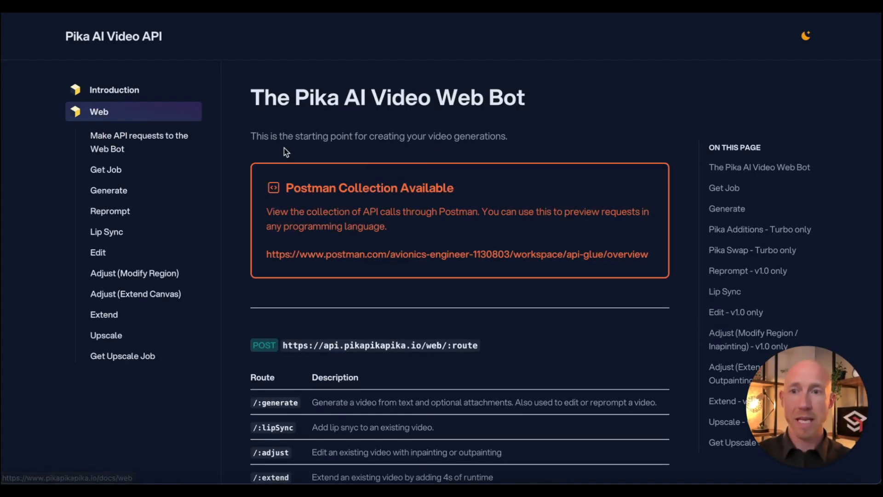
click(389, 258)
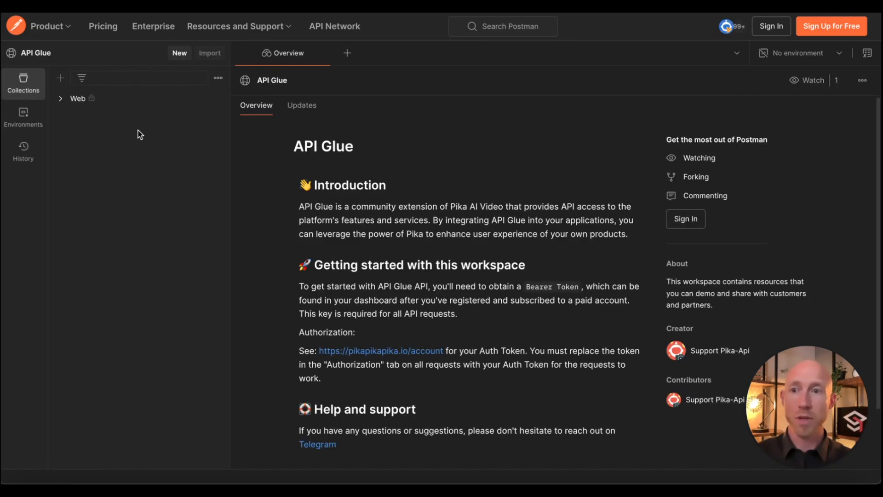
click(61, 98)
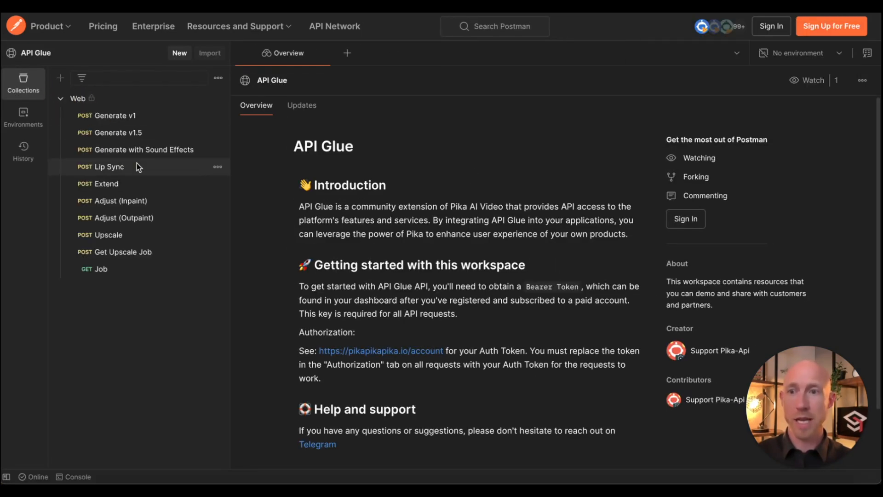
click(107, 116)
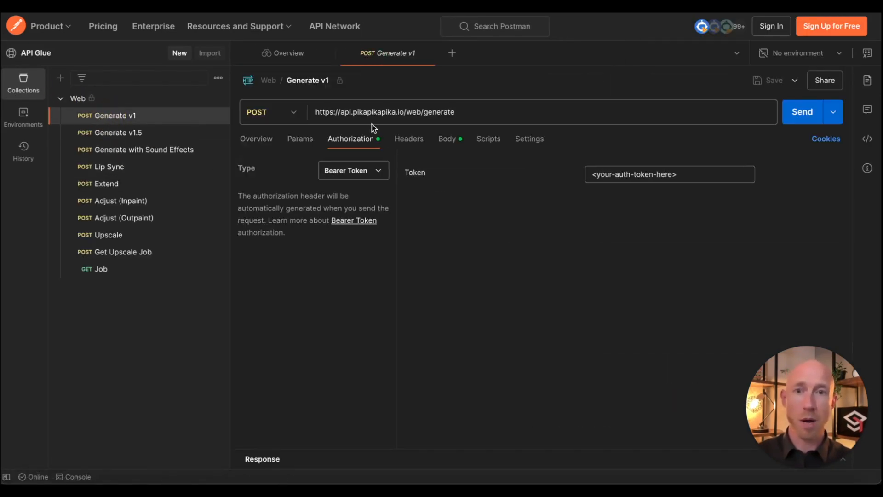
triple_click(362, 112)
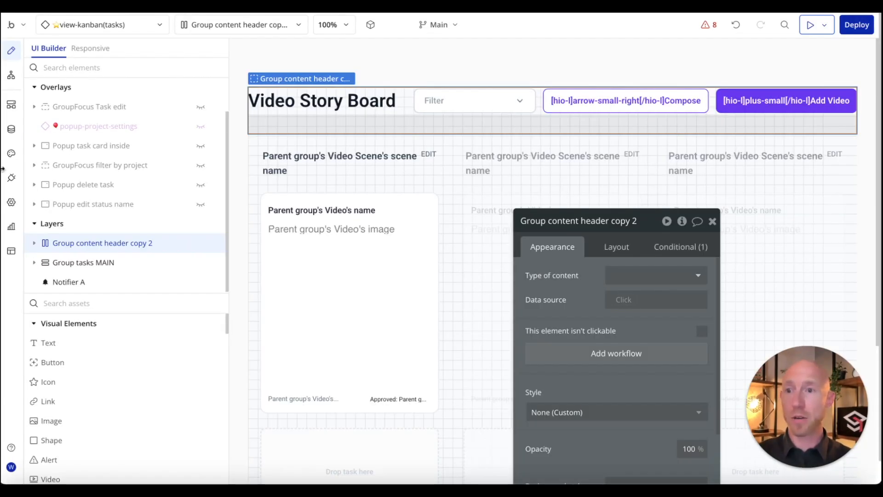
Step: Add a new API named Pika in the API Connector, with no shared headers
click(10, 184)
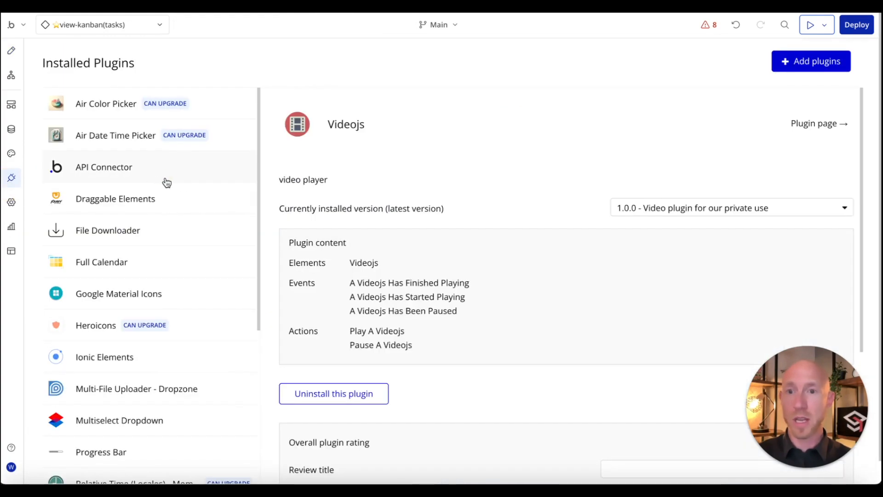
click(166, 179)
click(365, 293)
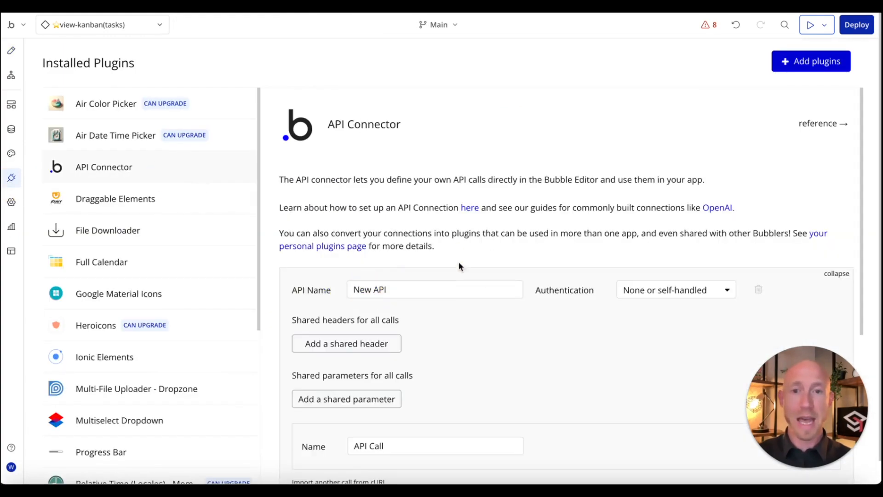
click(444, 295)
triple_click(443, 295)
text(P)
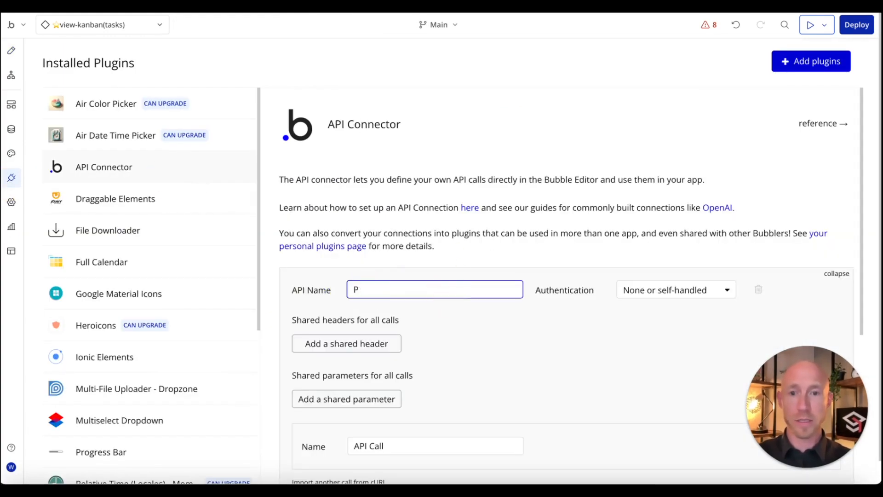
text(ika)
click(575, 312)
scroll(392, 221, down, 3)
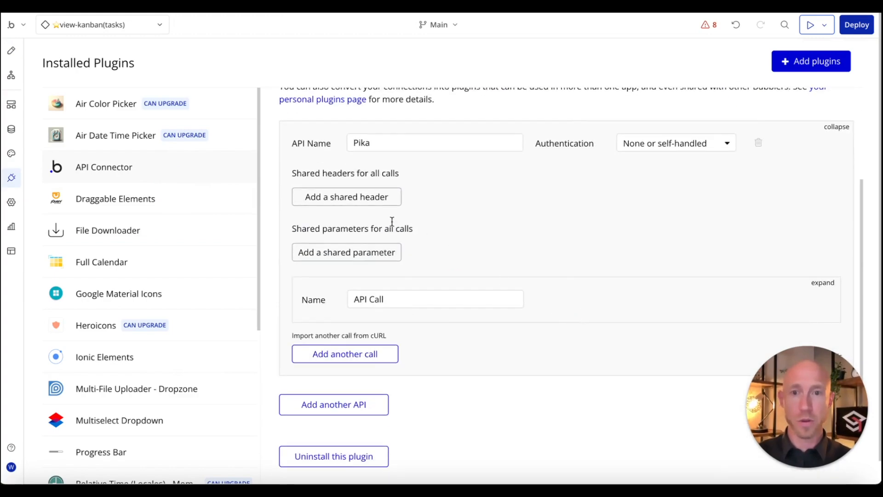
click(349, 201)
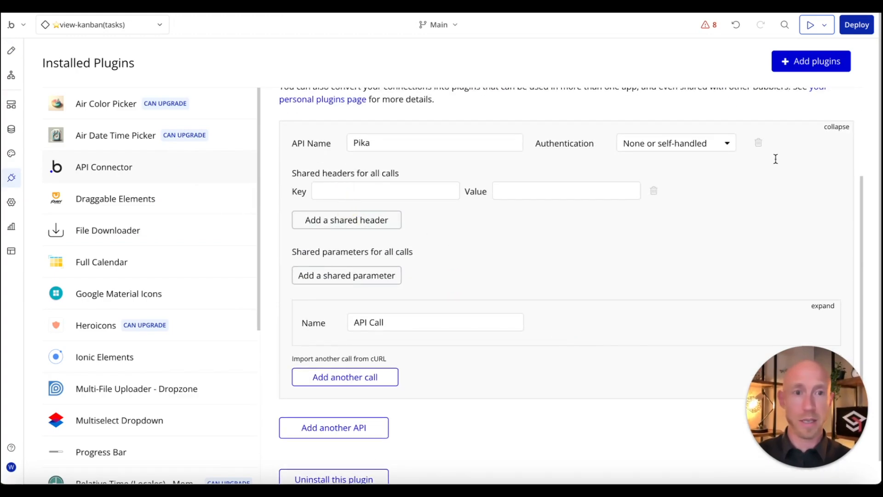
click(654, 190)
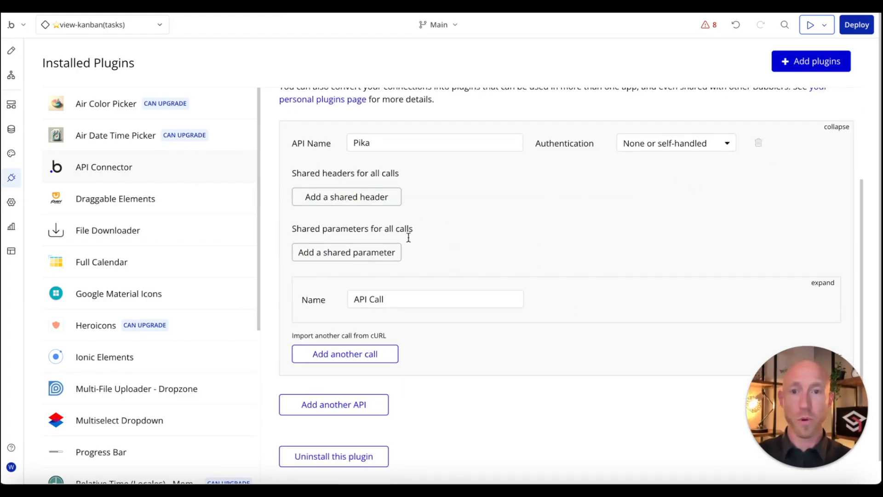
Step: Rename the call to Generate Video, use it as an Action, and set method POST
triple_click(388, 296)
click(514, 293)
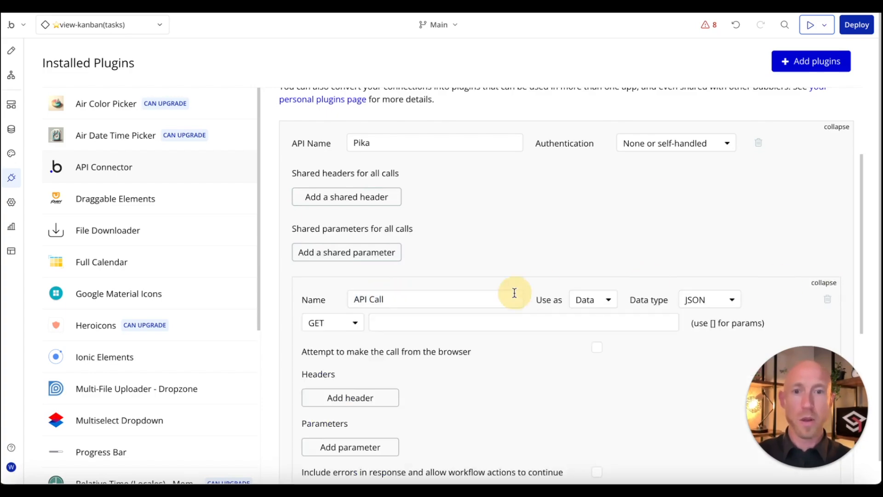
scroll(514, 293, down, 1)
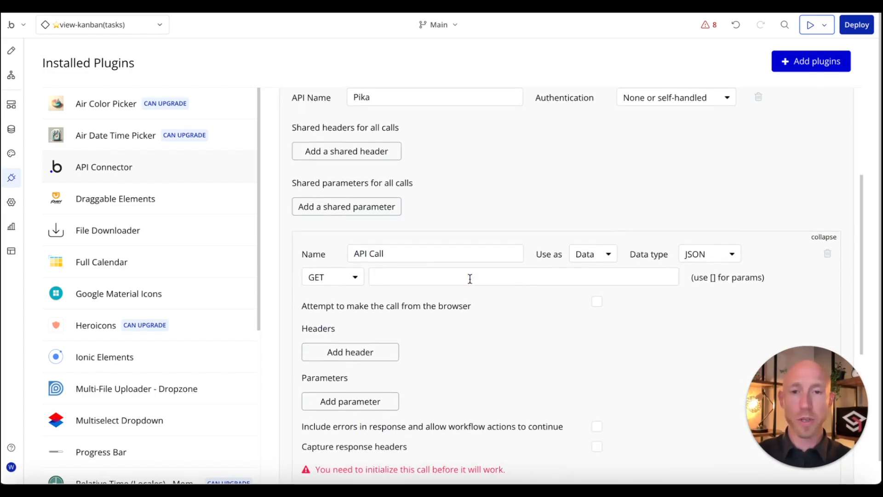
triple_click(392, 252)
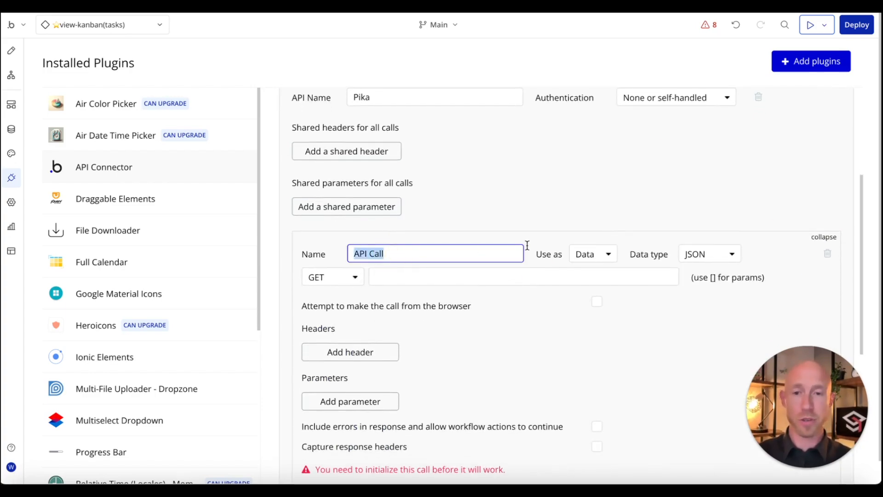
text(Generate Video)
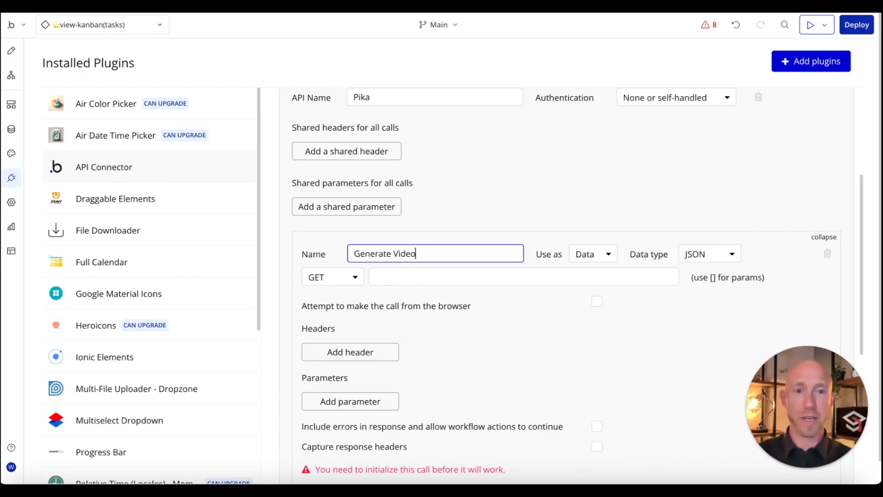
click(597, 253)
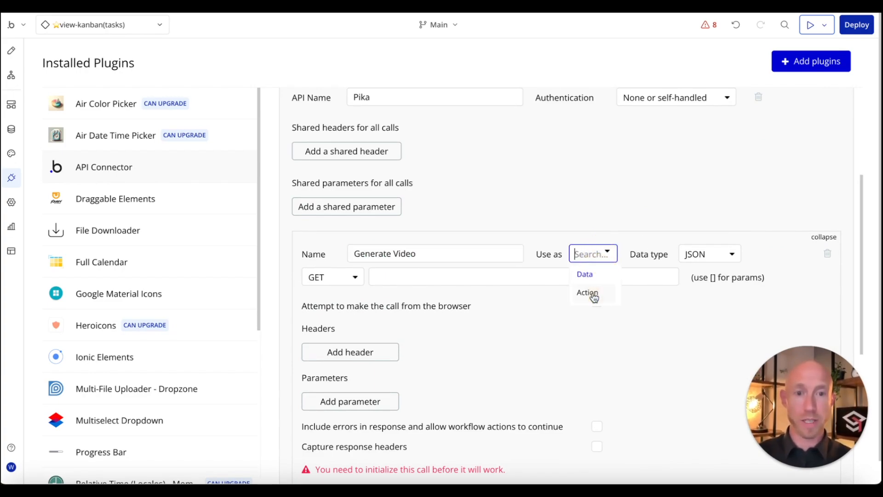
click(591, 295)
click(334, 278)
click(335, 315)
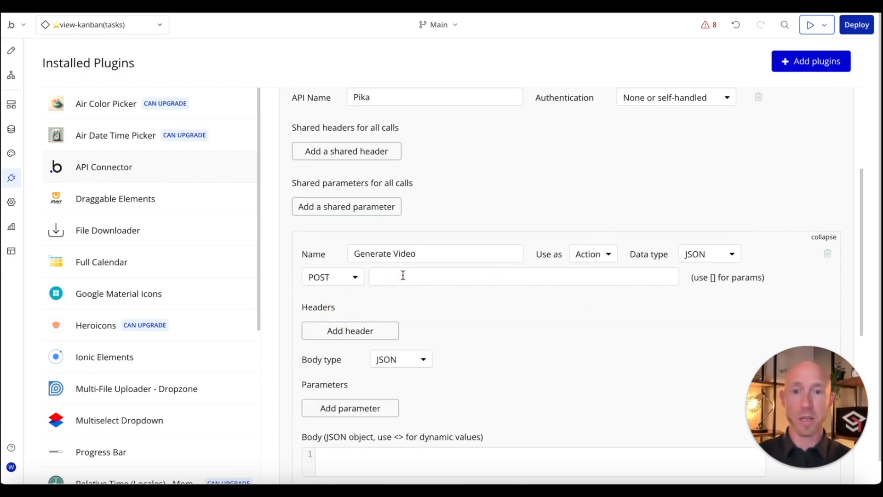
click(402, 275)
key(ctrl+v)
click(450, 278)
key(ctrl+v)
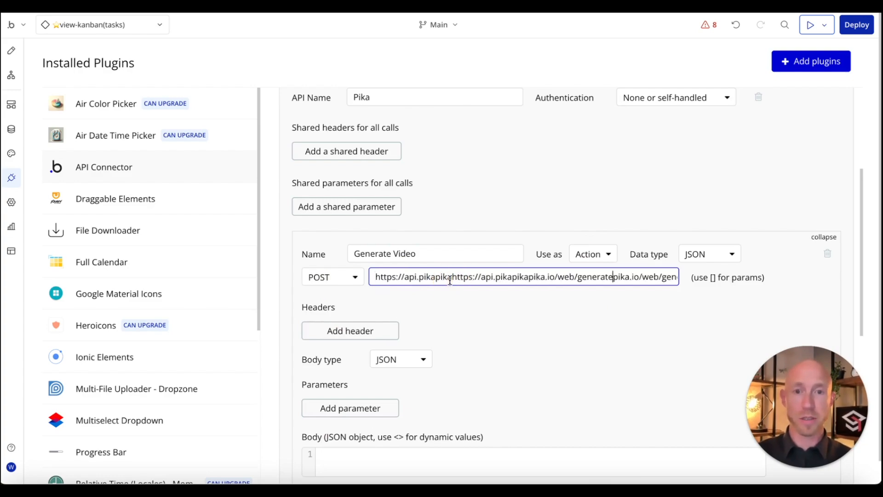
key(ctrl+z)
click(450, 292)
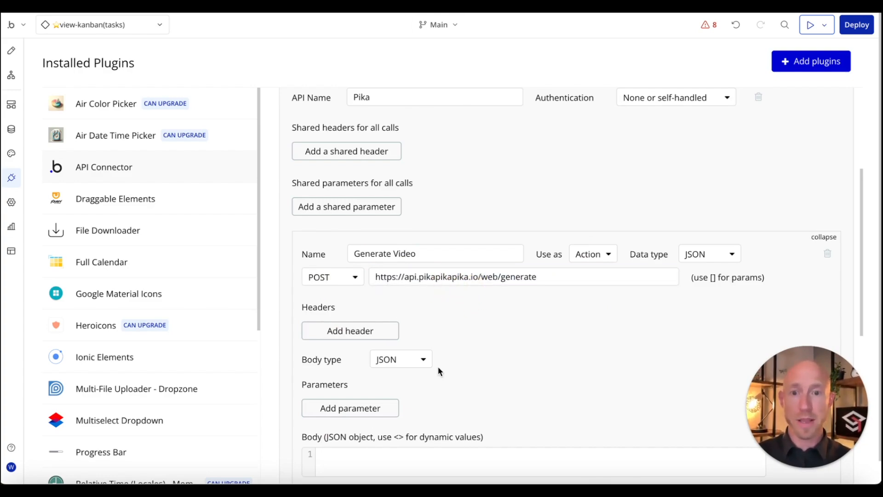
Step: Add an Authorization header with value 'Bearer' followed by the pasted API token
click(378, 335)
click(352, 326)
text(A)
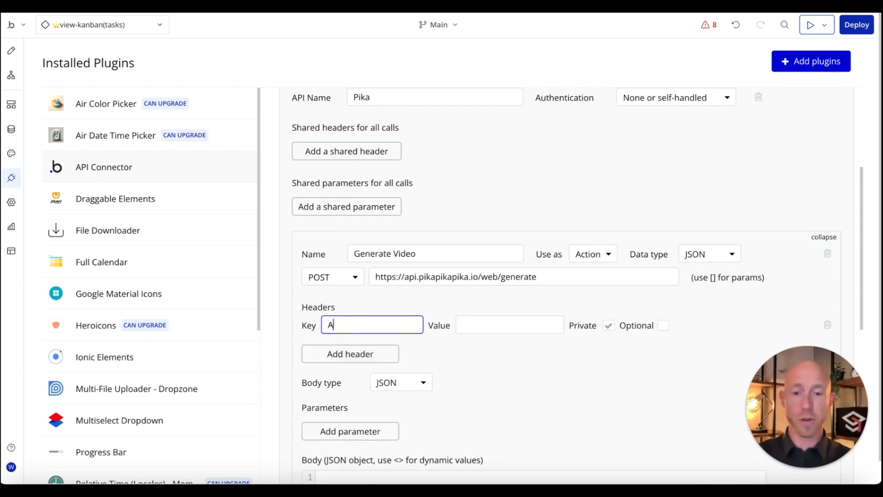
text(uthor)
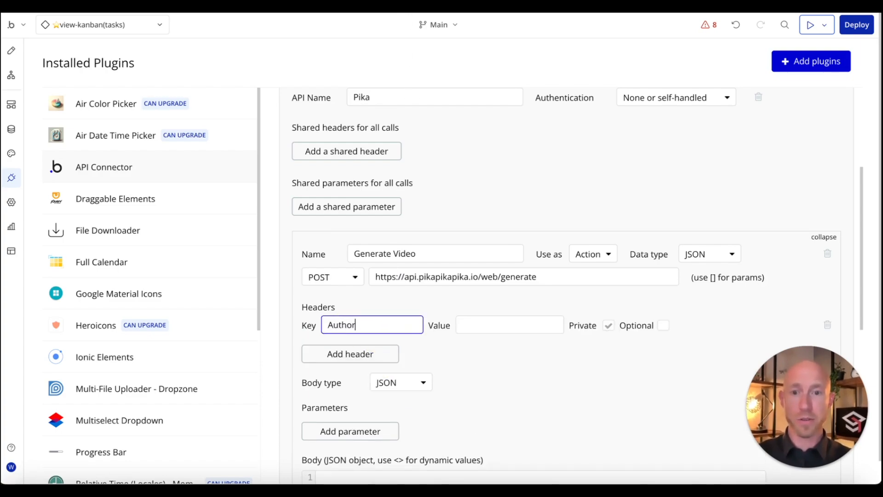
text(ization)
key(Tab)
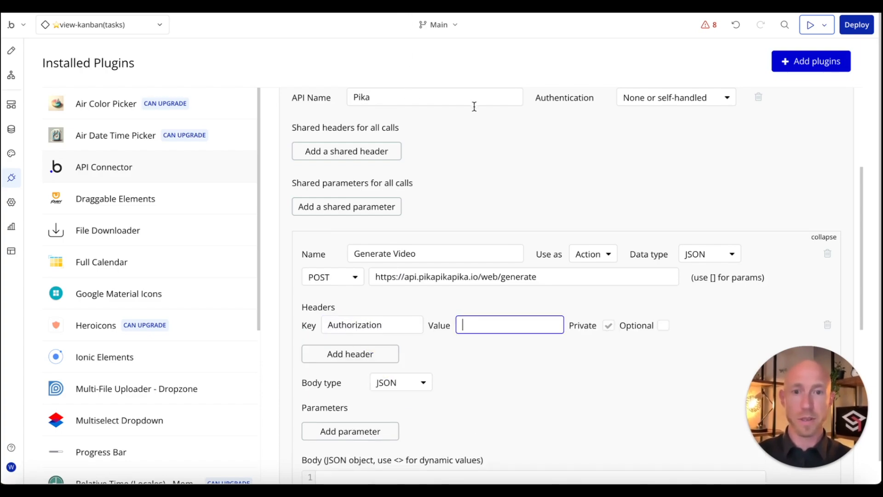
text(Bearin)
key(BackSpace)
text(er)
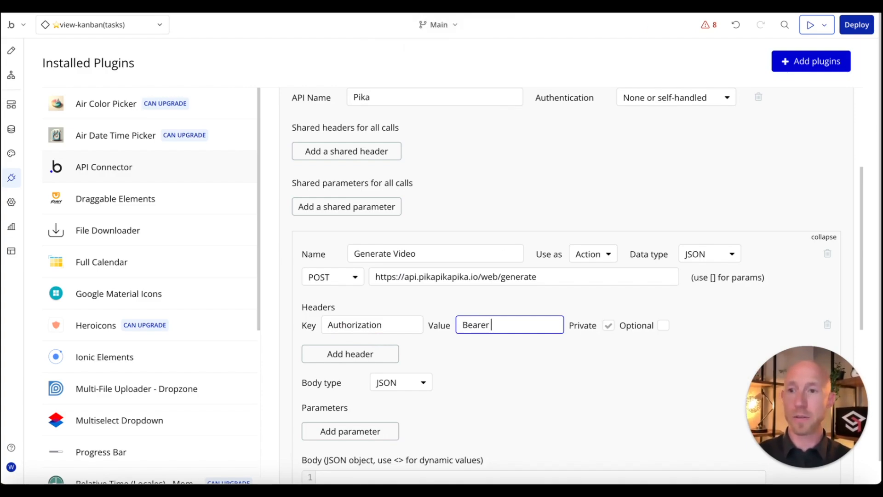
key(super+v)
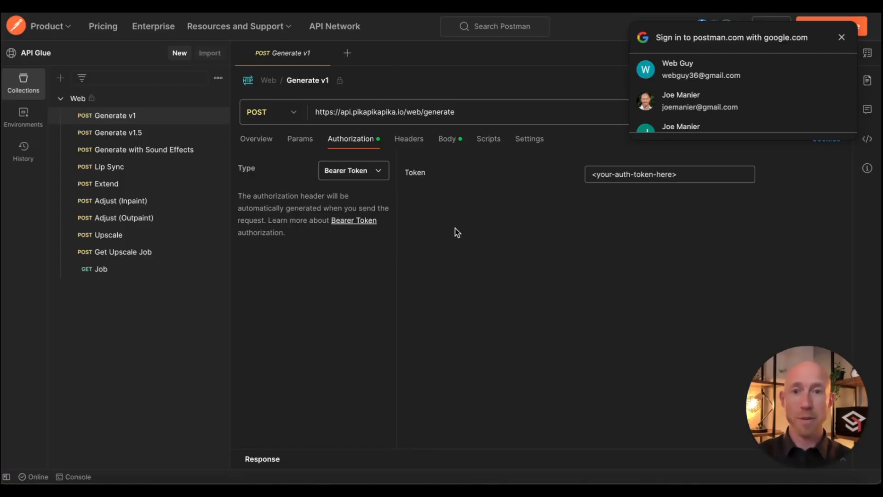
Step: Copy the entire JSON body of the Generate v1 request and go back to Bubble
click(447, 139)
click(428, 261)
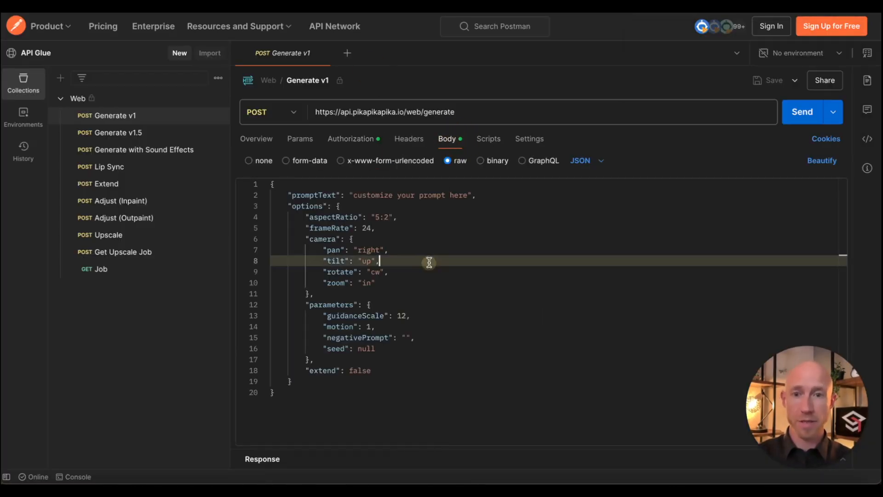
key(ctrl+a)
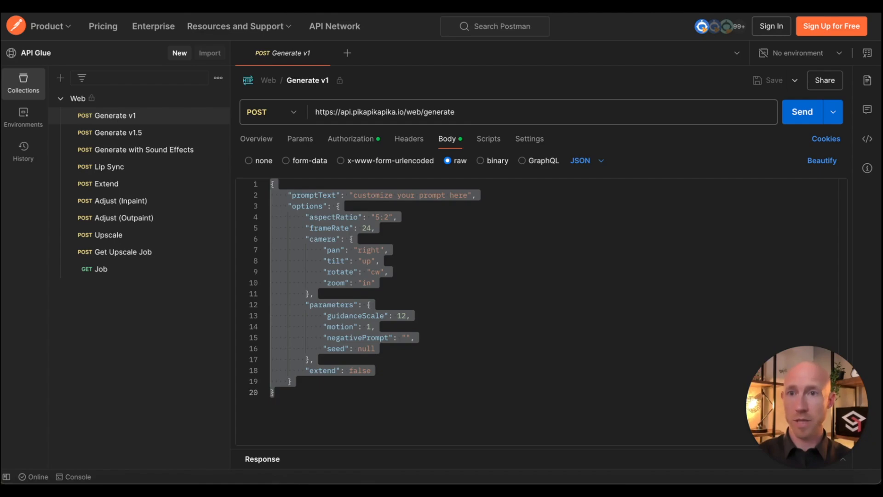
click(207, 7)
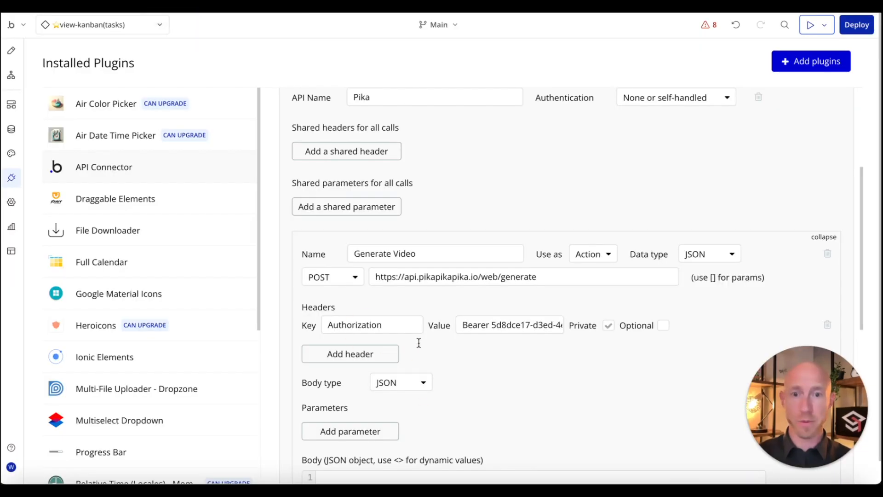
Step: Paste the copied Pika request JSON into the Generate Video call body
scroll(535, 436, down, 6)
click(485, 206)
key(ctrl+v)
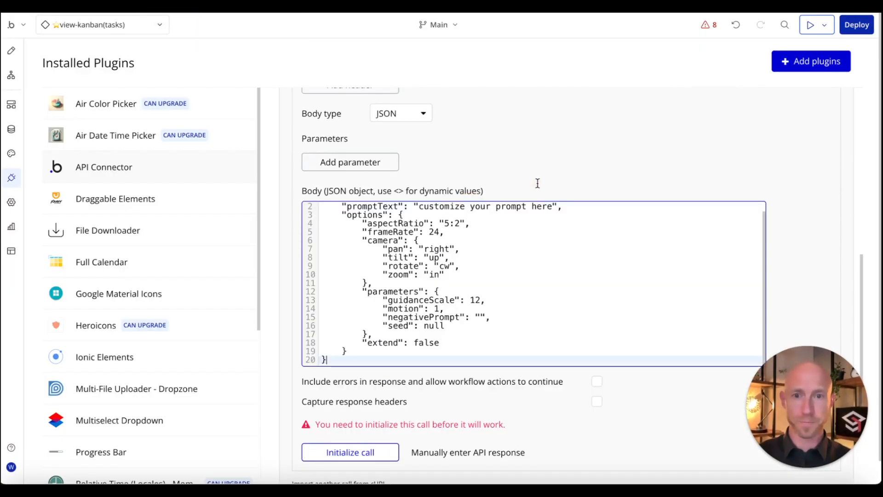
Step: Insert a "ref": "<ref>", entry on a new line after promptText
click(573, 214)
key(Return)
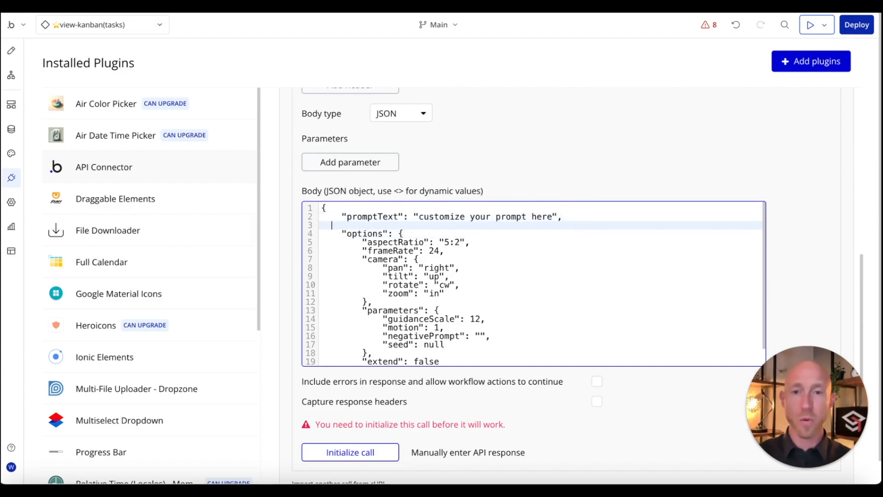
text("ref)
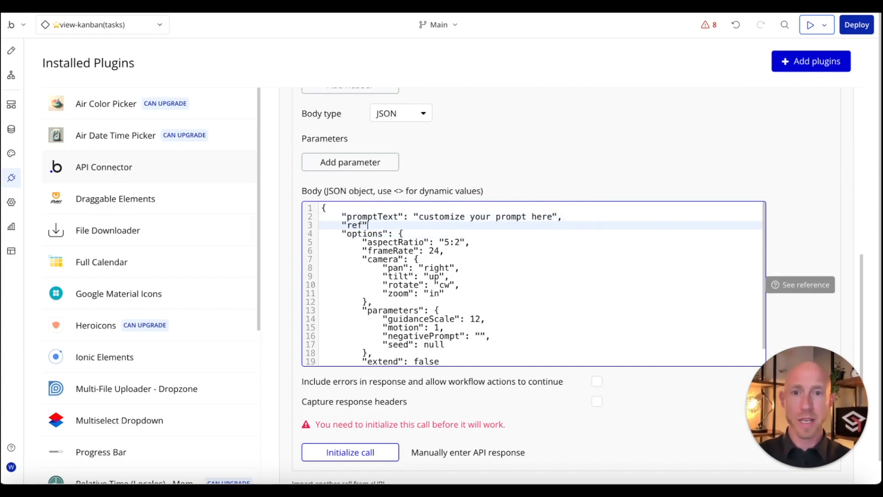
text(": "<)
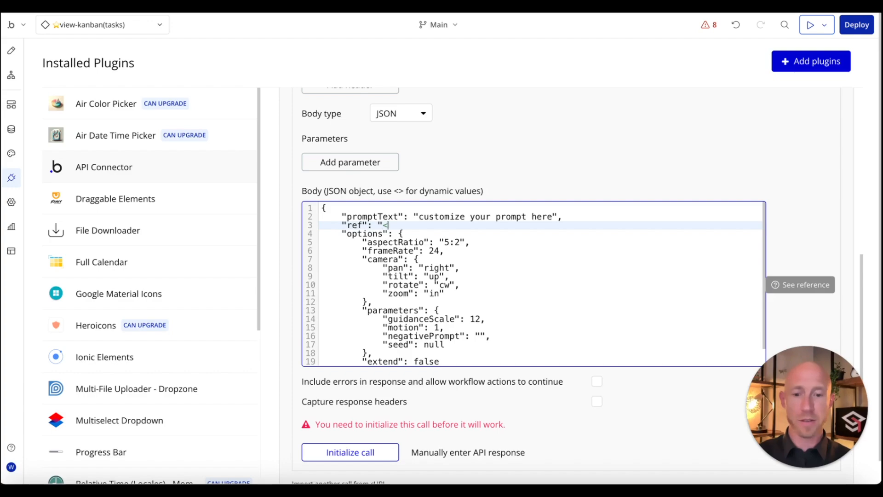
text(ref)
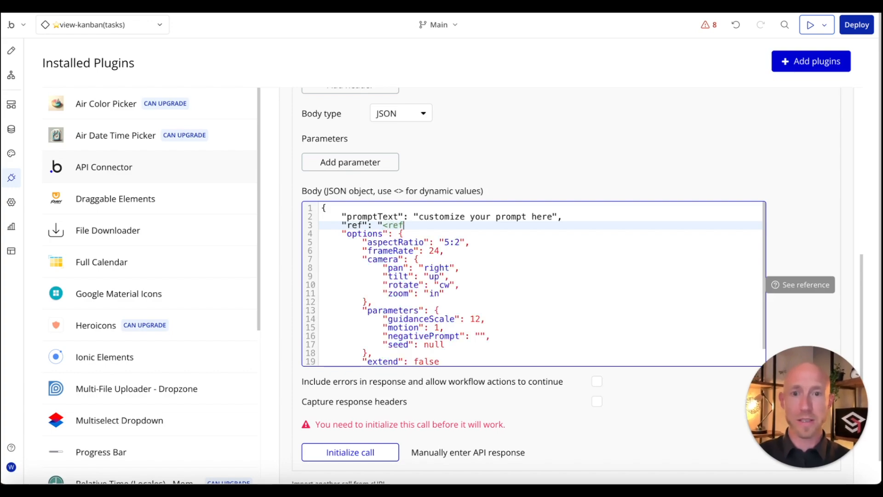
text(>")
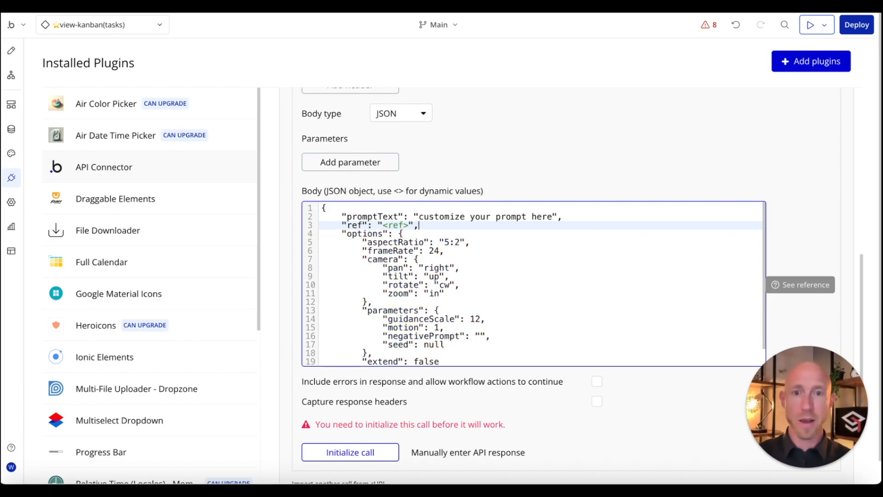
text(,)
key(Return)
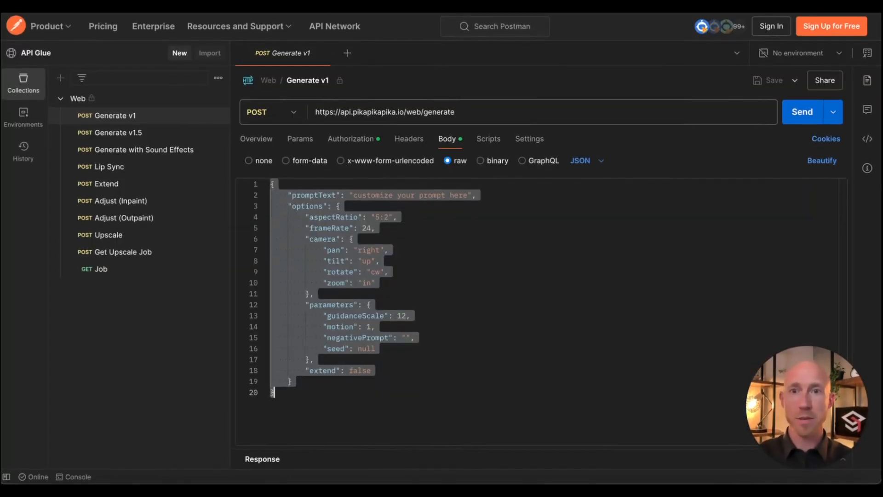
click(36, 53)
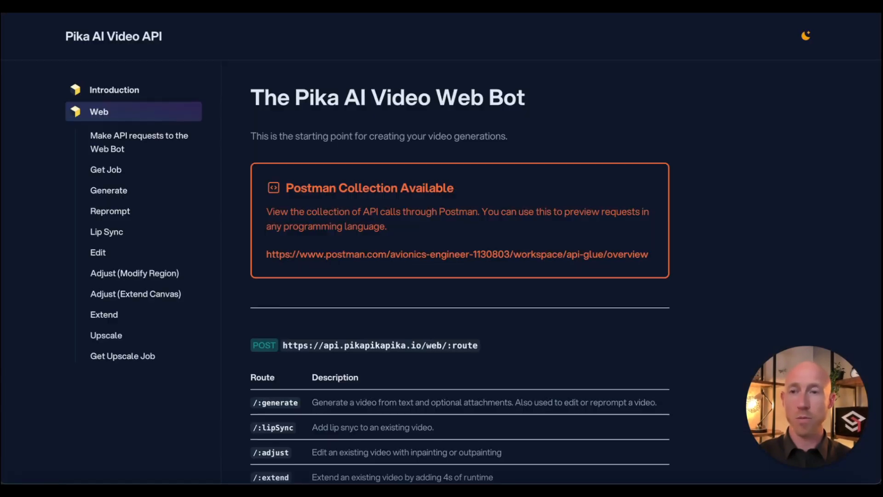
Step: In the Generate section, search for 'webhook' and select the webhookOverride parameter name
click(116, 190)
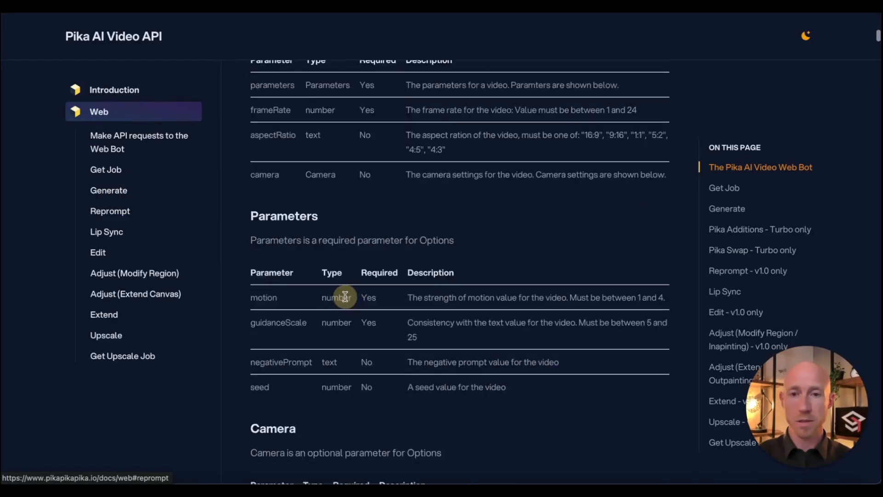
key(ctrl+f)
text(webhook)
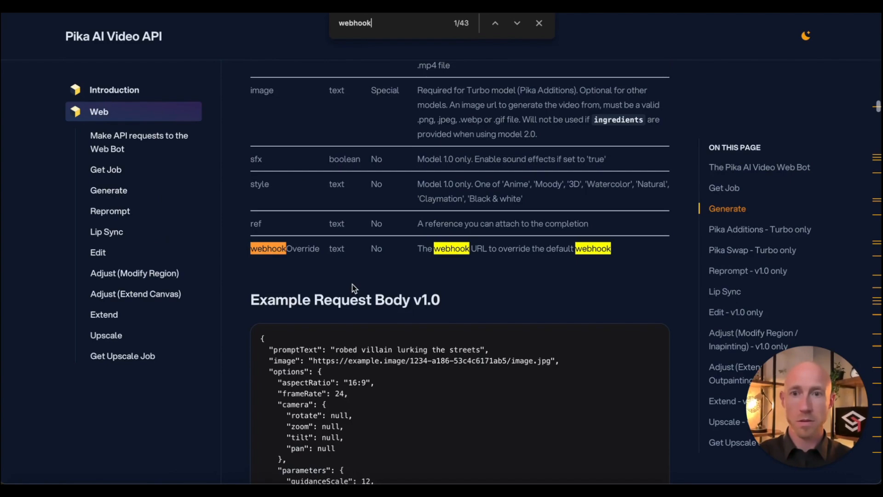
double_click(290, 250)
key(ctrl+c)
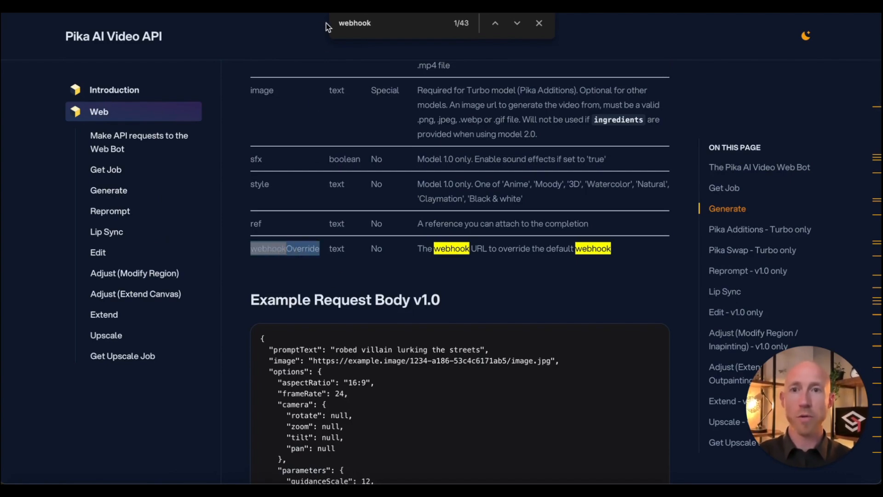
Step: Review the Generate parameter rows, then browse the Pika Swap and Reprompt sections
scroll(388, 236, up, 5)
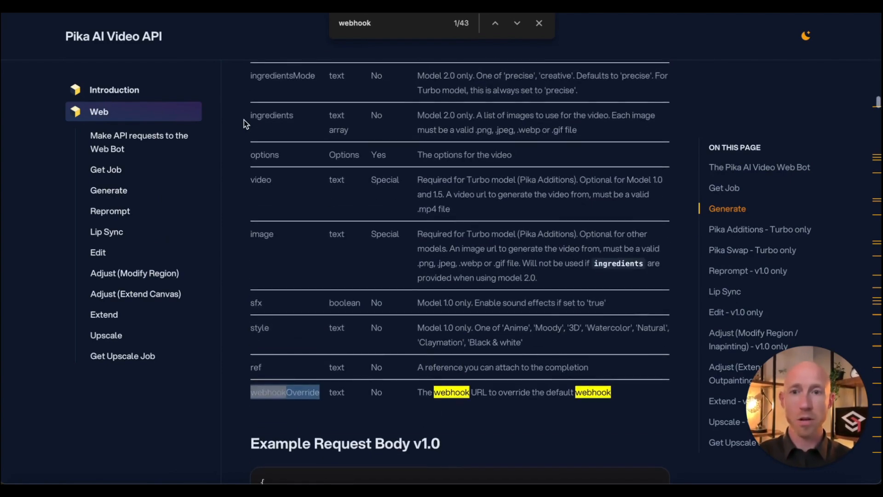
drag(248, 70, 511, 354)
click(631, 275)
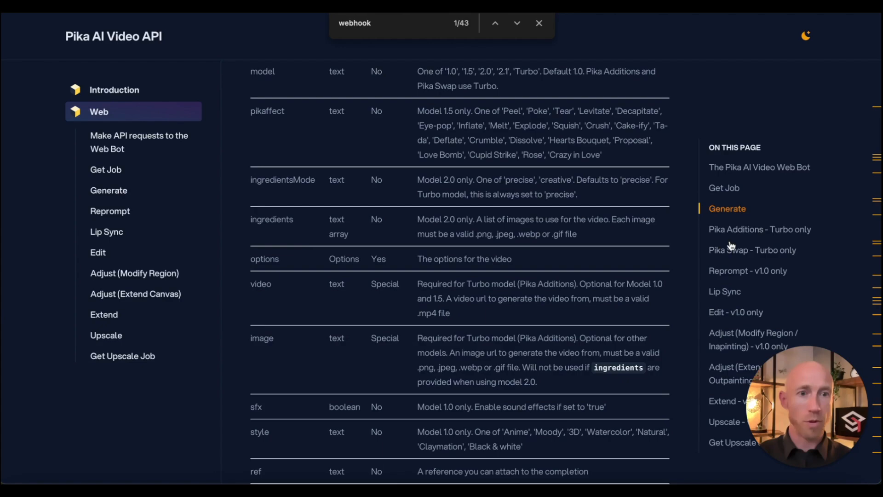
click(740, 253)
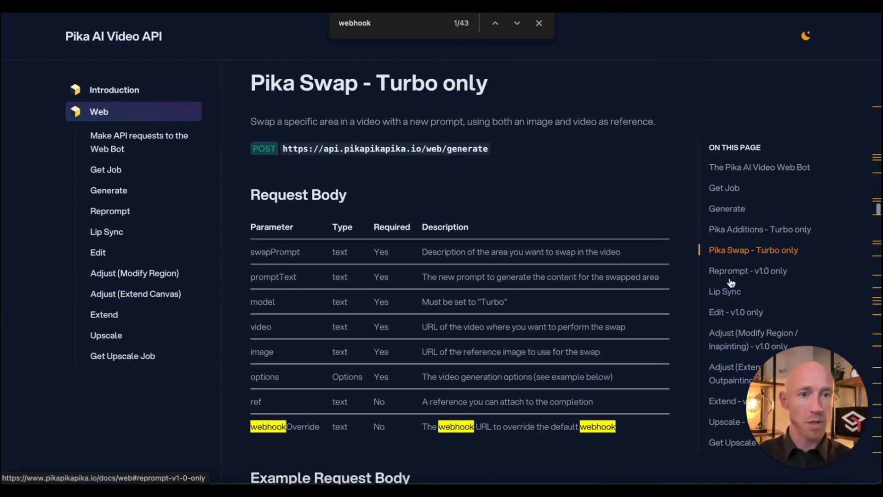
click(754, 231)
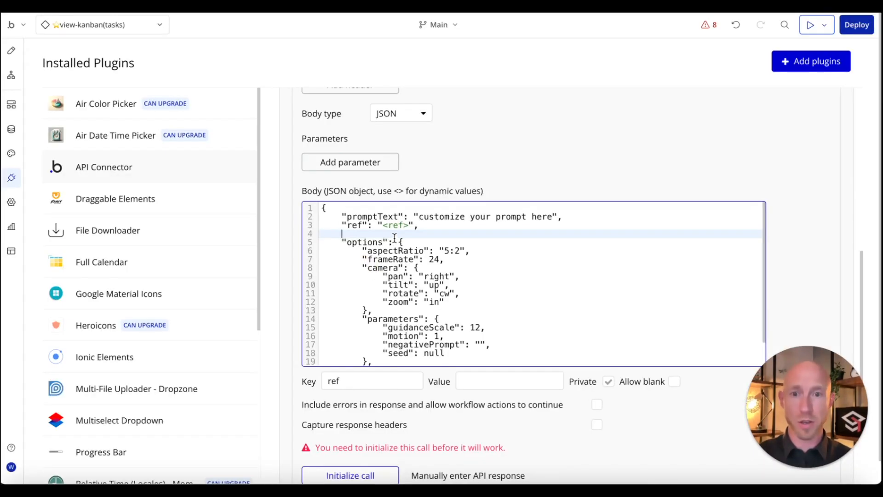
Step: Add a "webhookOverride": "<webhook>" entry to the Generate Video JSON body
key(ctrl+v)
click(337, 234)
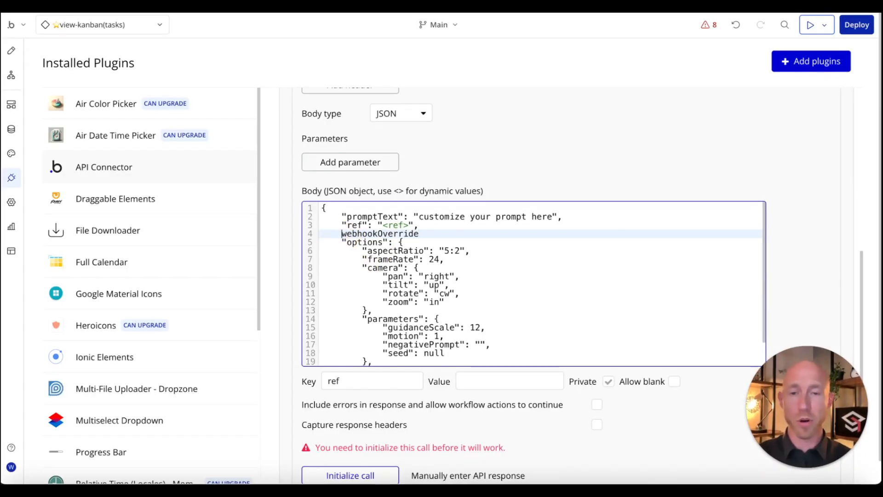
text(")
click(444, 235)
text(")
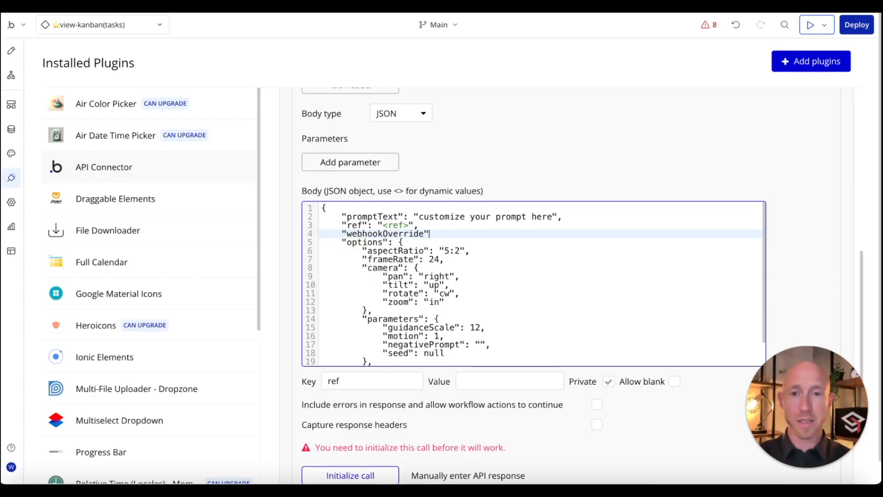
text(:)
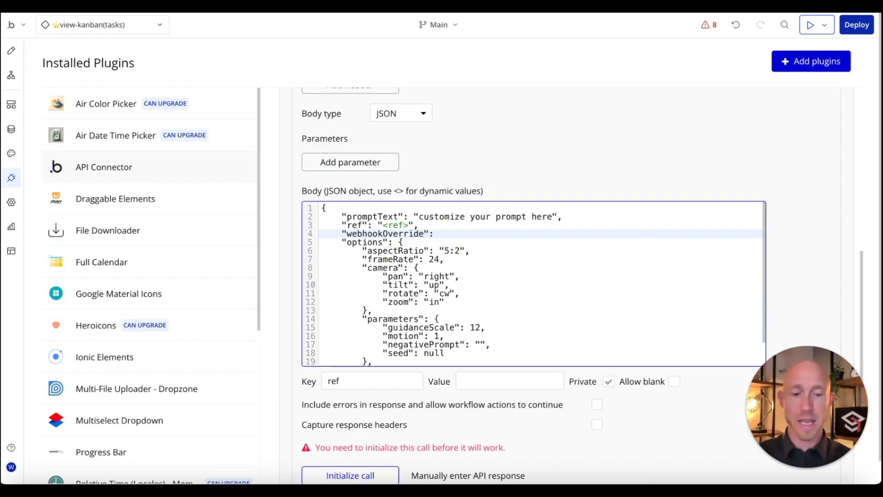
text( ")
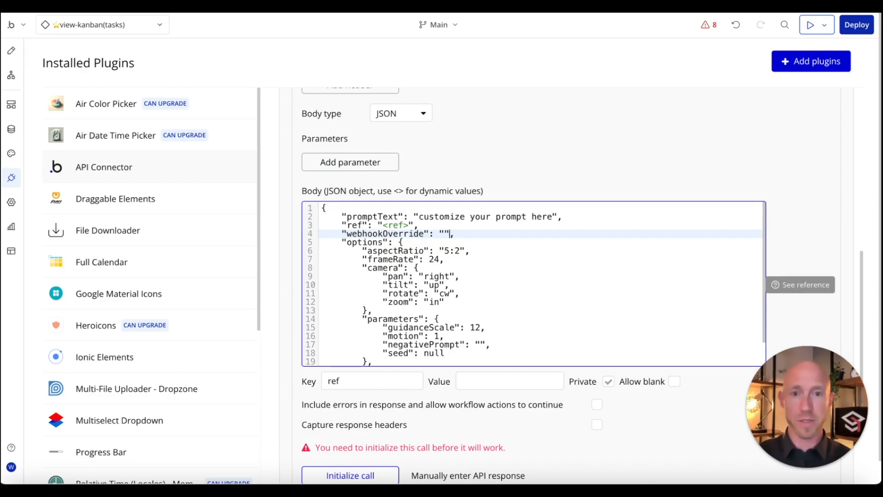
text(<webhook)
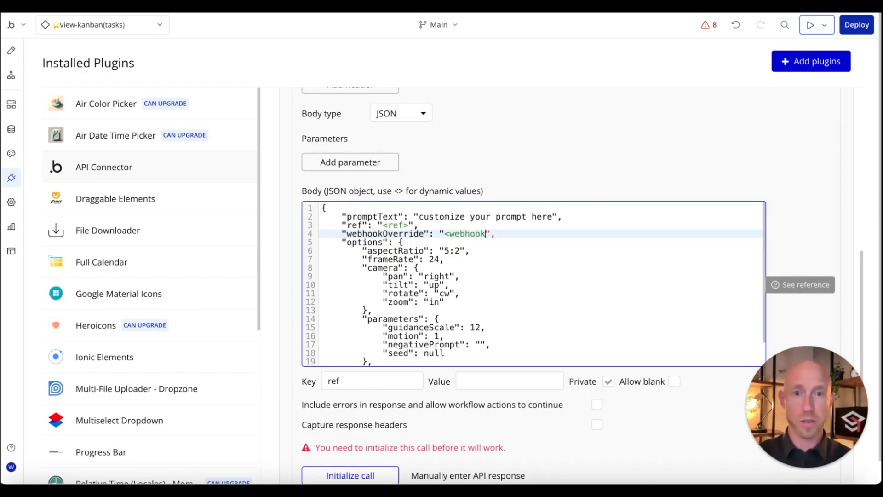
text(>)
click(502, 192)
Step: Replace the promptText placeholder words with a dynamic prompt parameter
scroll(548, 189, down, 3)
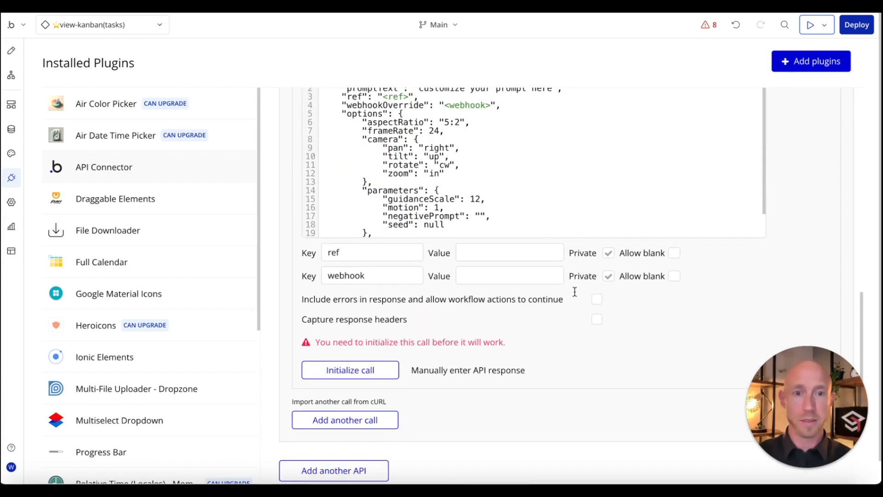
click(607, 278)
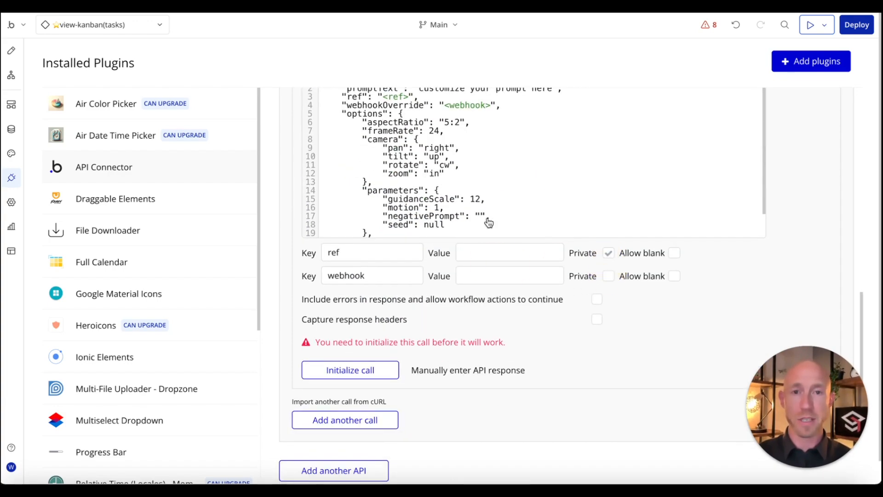
scroll(515, 256, up, 9)
scroll(511, 265, down, 7)
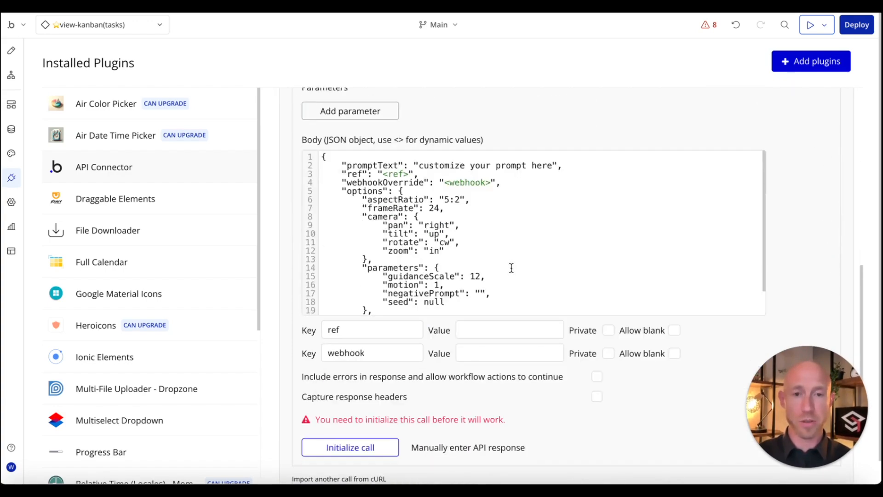
drag(495, 165, 418, 165)
text(<)
double_click(469, 165)
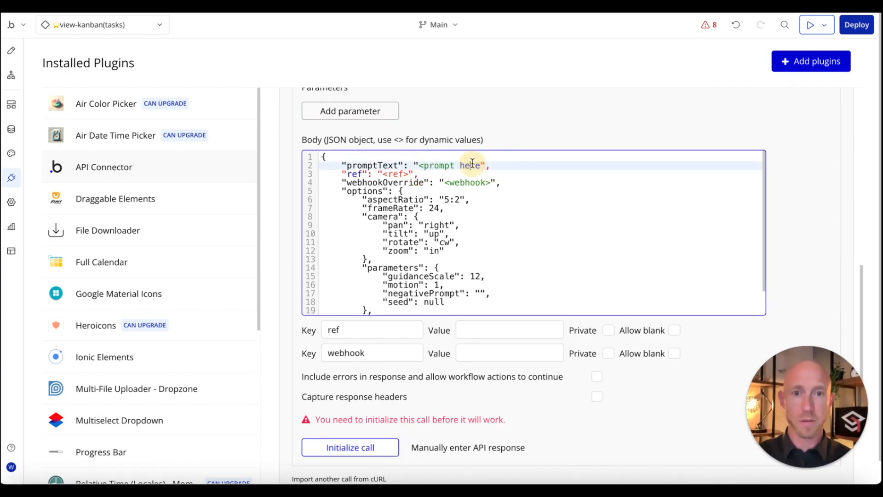
key(BackSpace)
click(572, 319)
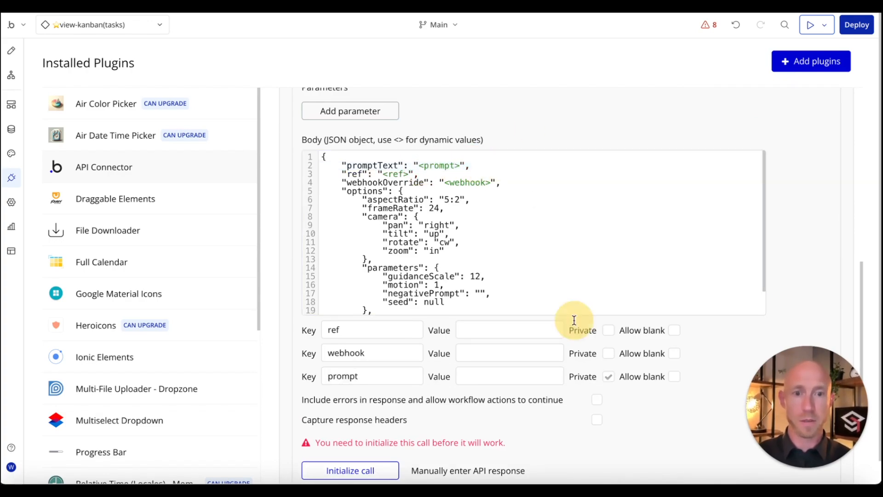
Step: Make webhook private, keep prompt public, and paste the reference ID as the ref value
click(608, 353)
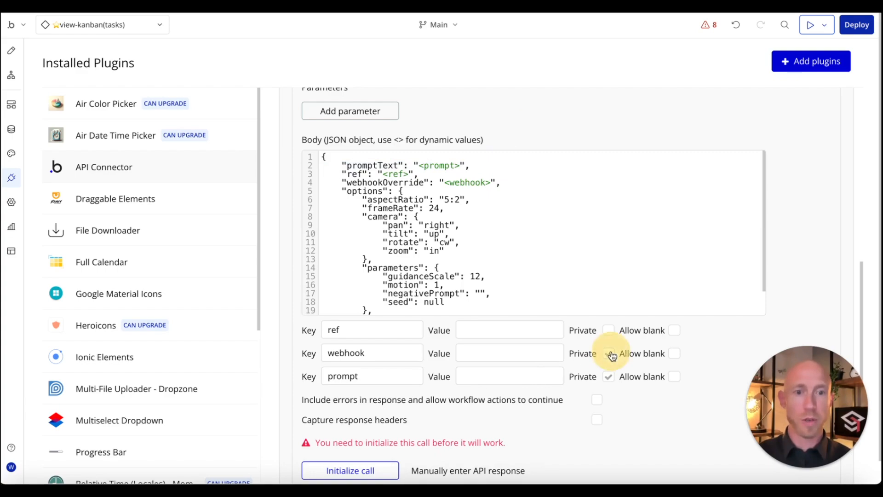
click(608, 376)
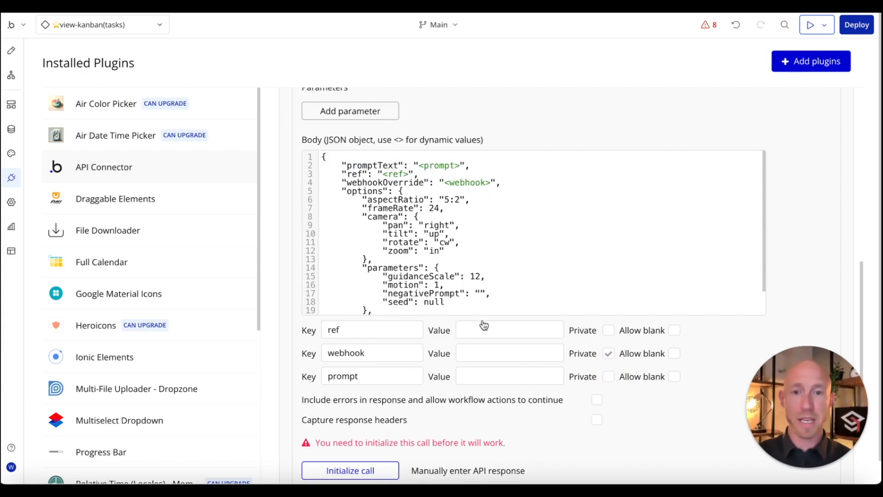
click(478, 376)
click(476, 329)
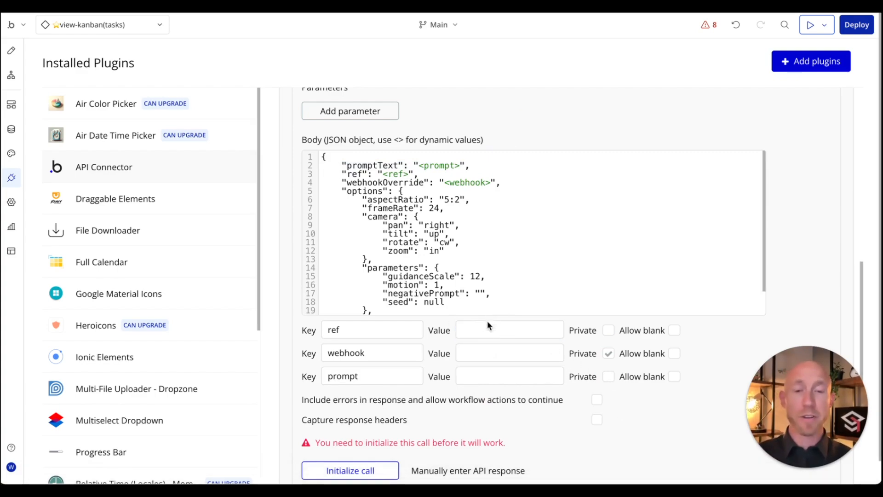
click(515, 330)
key(ctrl+v)
drag(545, 329, 417, 333)
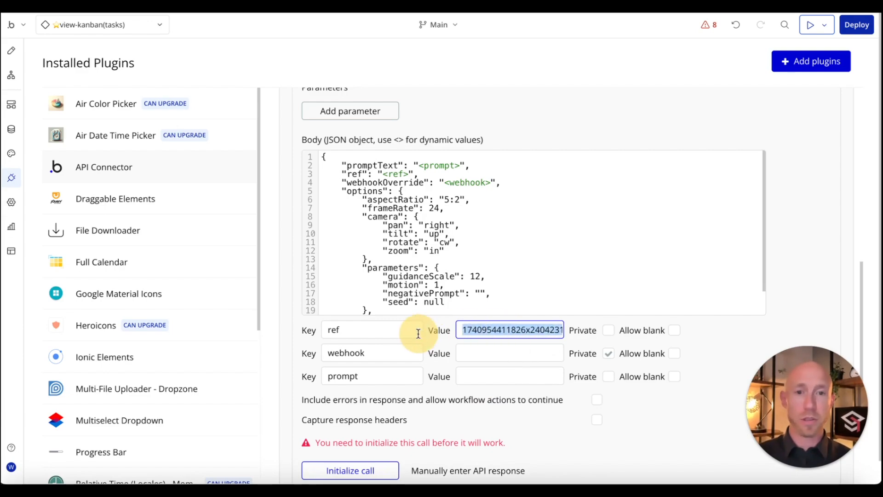
click(495, 328)
click(477, 350)
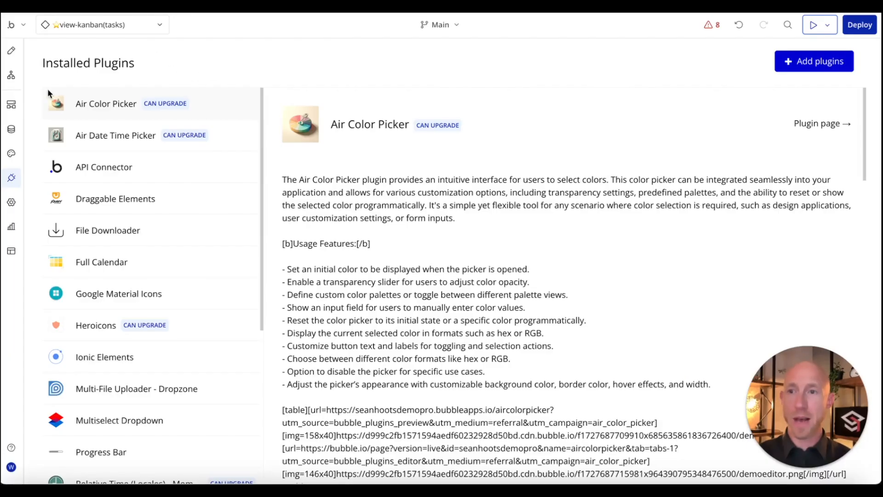
Step: Add API workflow pika-receiver with Detect request data, and copy its initialize URL
click(11, 104)
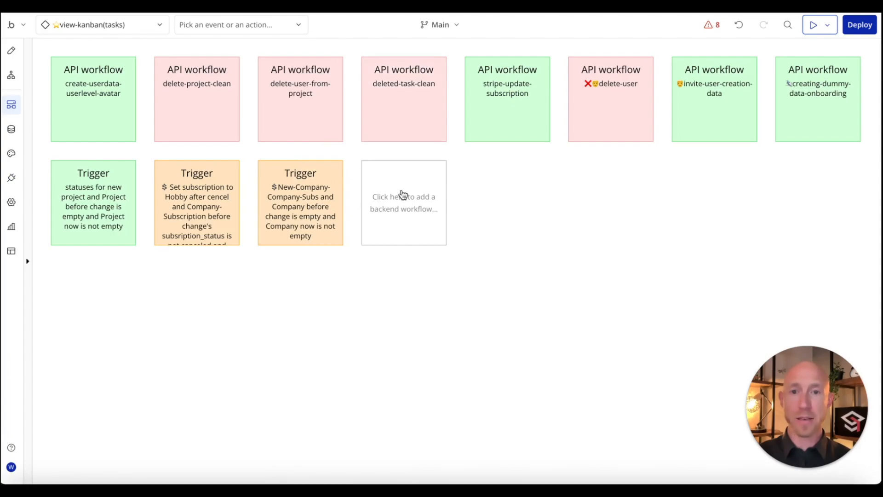
click(403, 194)
click(487, 257)
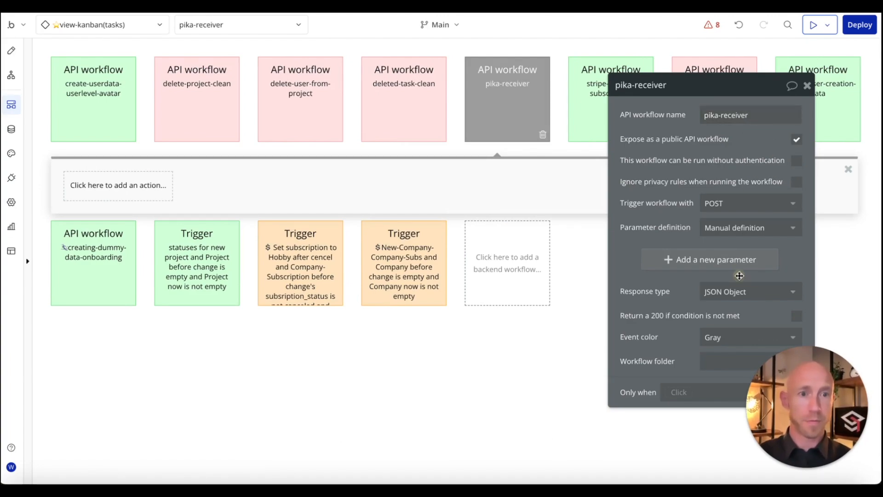
click(748, 229)
click(737, 282)
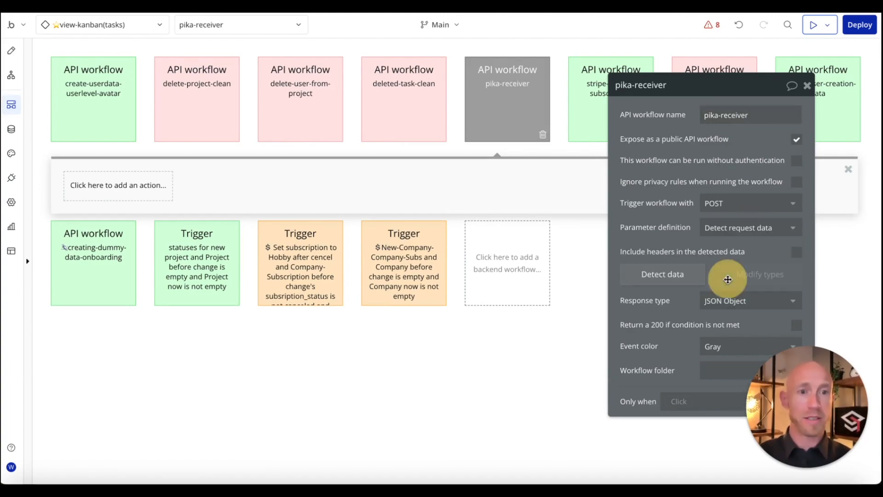
click(662, 273)
click(460, 126)
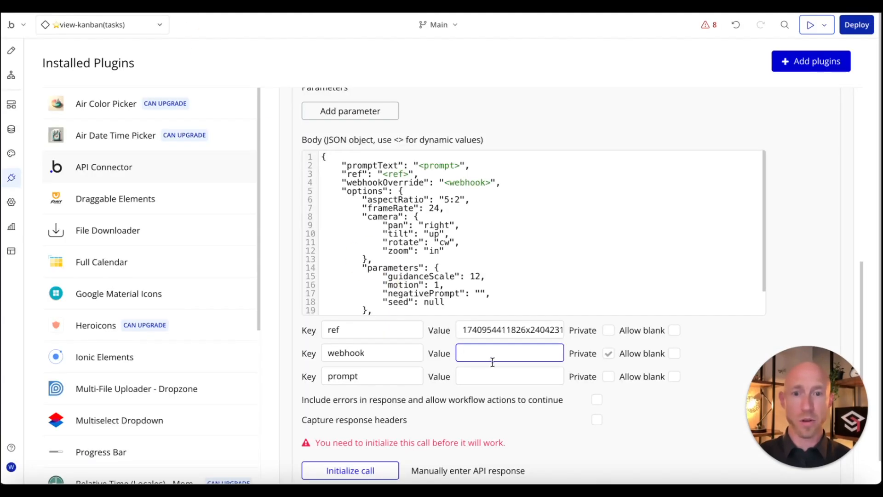
Step: Paste the pika-receiver detect URL as the webhook value and set the prompt to 'a bunny hopping on green grass'
key(ctrl+v)
double_click(549, 353)
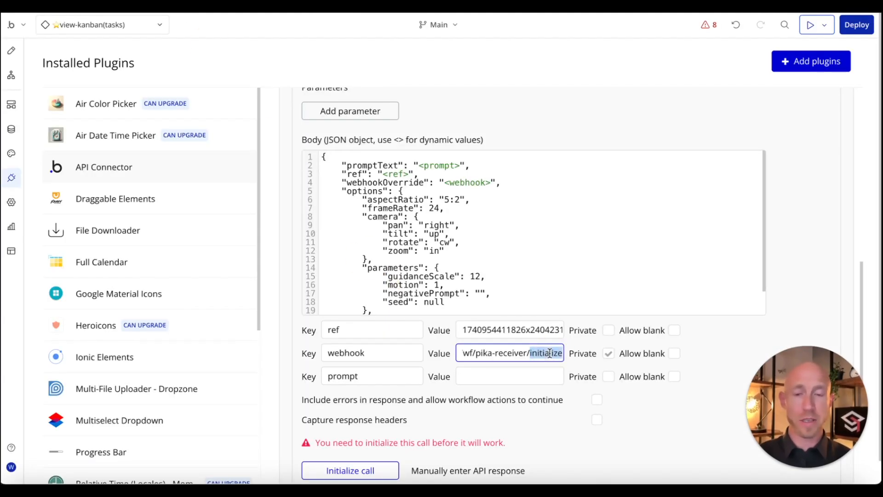
click(533, 369)
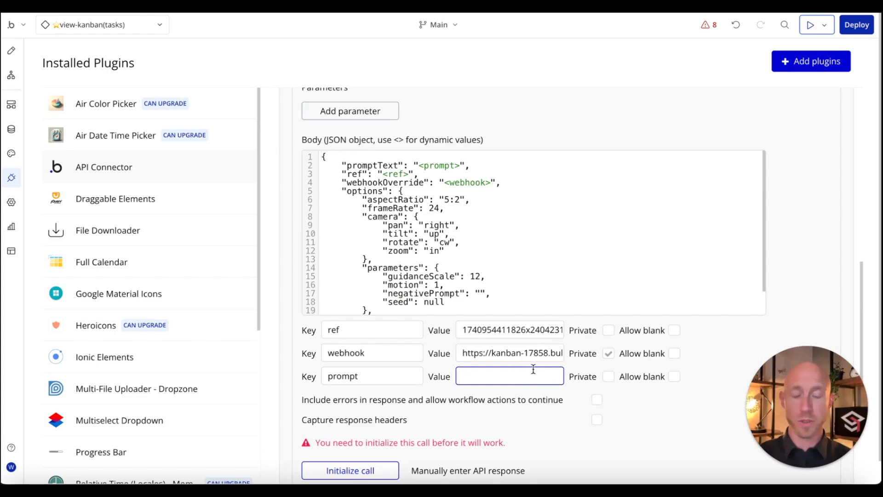
text(a bunny hopping)
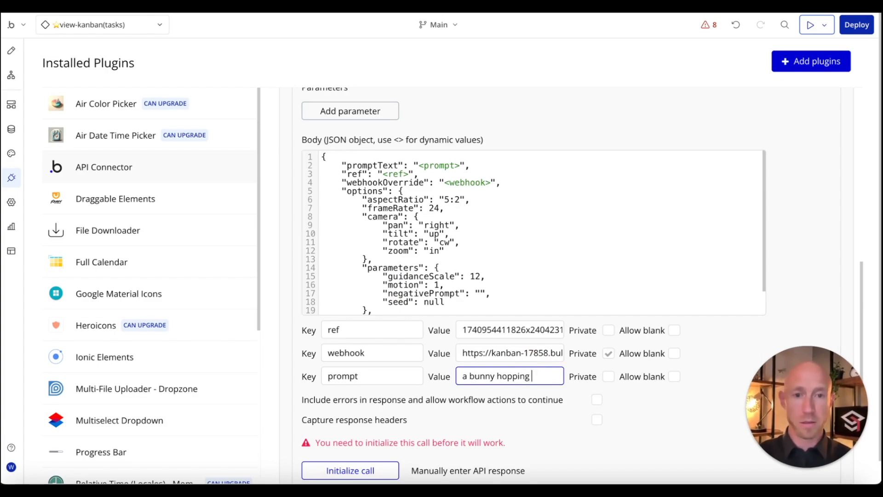
text( on green grass)
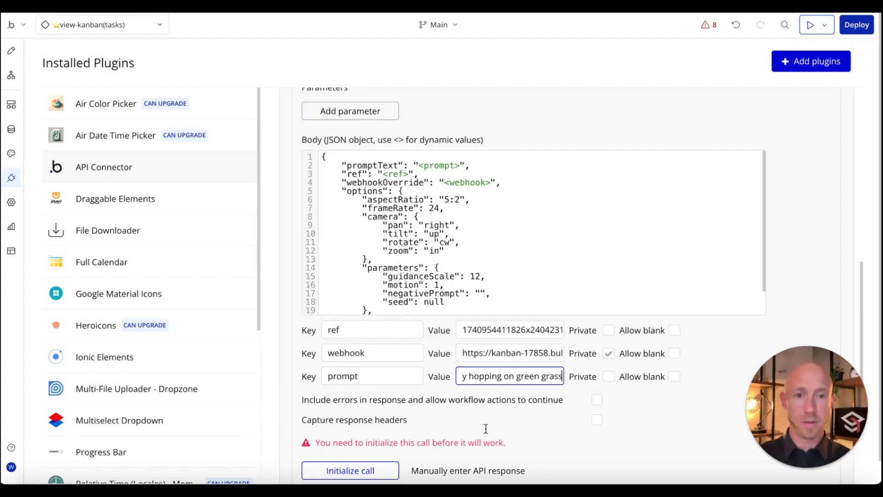
Step: Initialize the Pika call and save the returned value types
scroll(475, 428, down, 1)
click(374, 435)
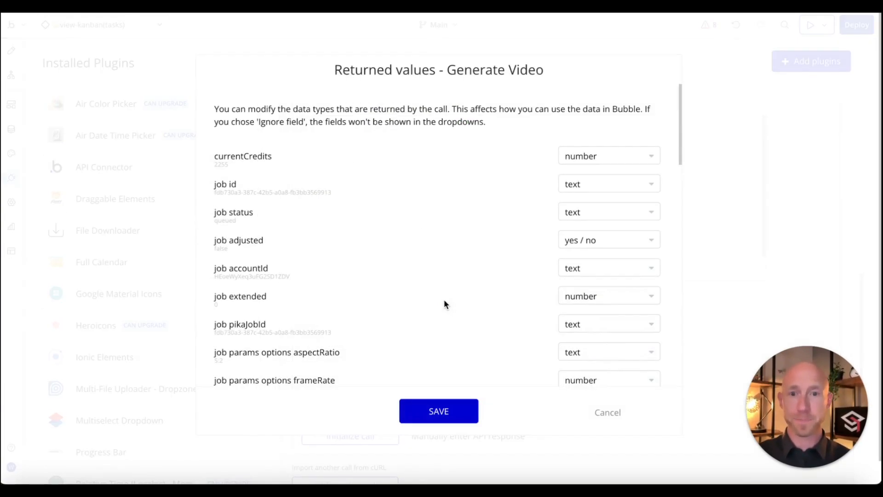
click(436, 414)
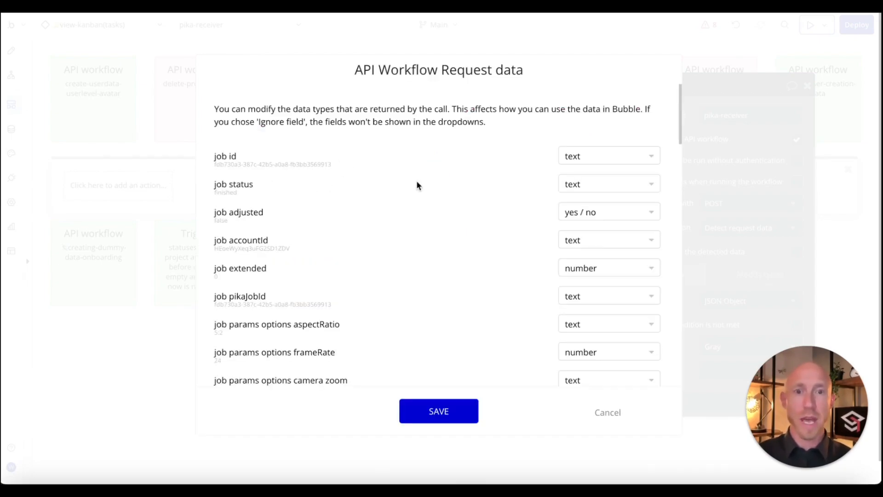
Step: Review the detected request fields and show the raw JSON of the received request
scroll(416, 185, down, 15)
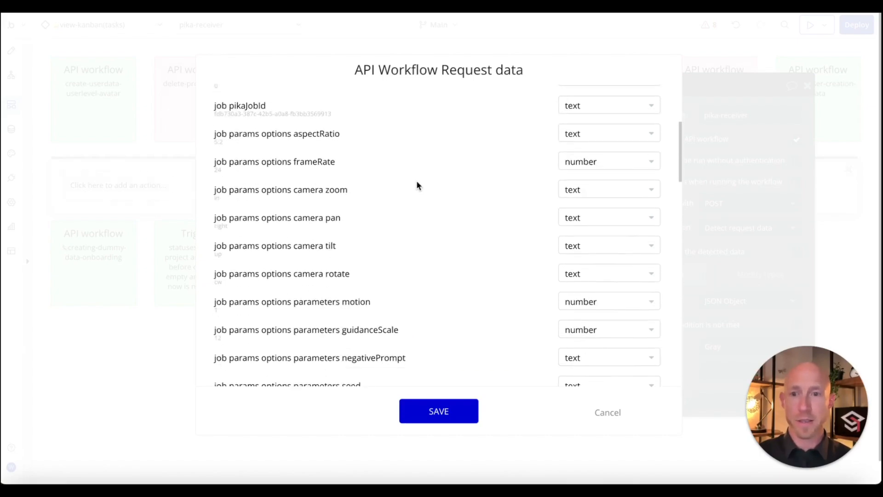
scroll(416, 185, up, 15)
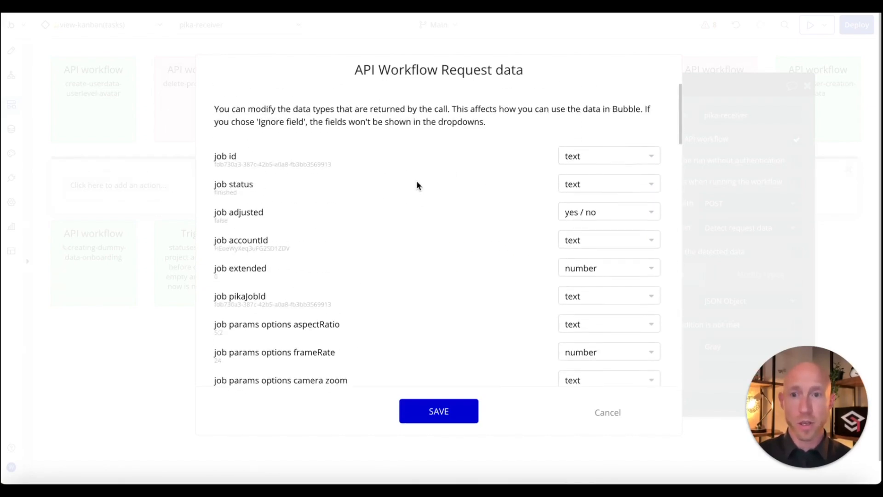
scroll(470, 235, down, 3)
scroll(470, 234, down, 15)
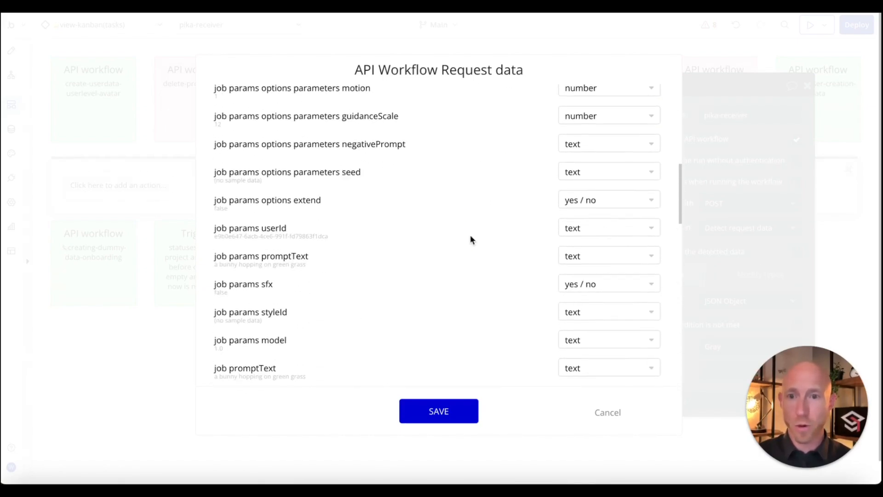
scroll(469, 237, down, 10)
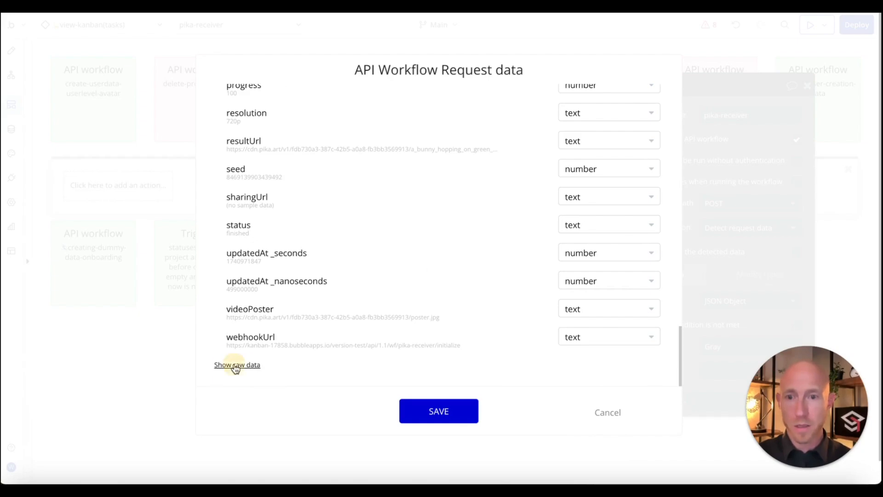
click(235, 366)
scroll(330, 343, down, 3)
scroll(329, 343, down, 15)
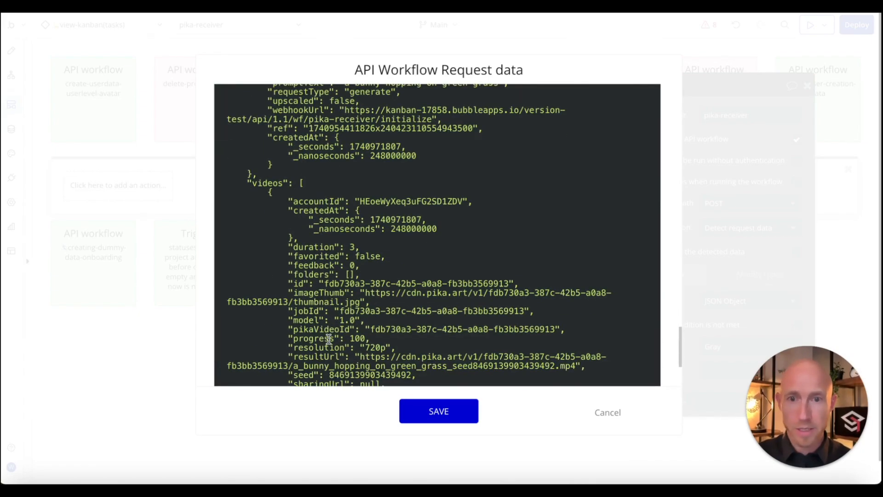
Step: Locate the resultUrl link, then preview the imageThumb URL in a new browser tab
drag(359, 225, 469, 241)
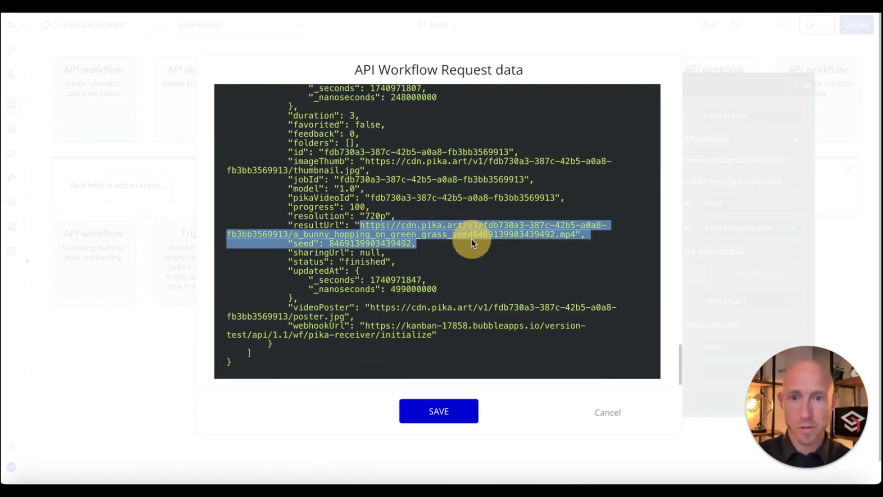
click(489, 238)
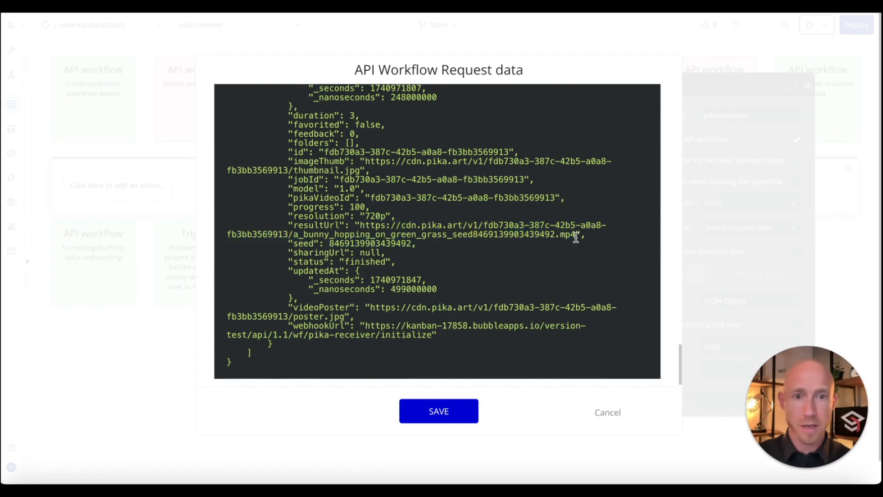
drag(575, 234, 368, 226)
scroll(356, 198, up, 1)
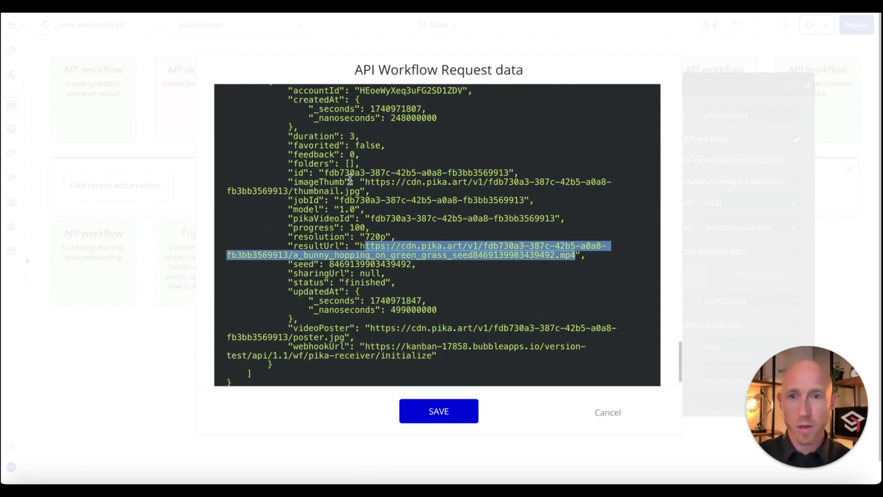
drag(365, 182, 360, 191)
key(super+t)
key(super+v)
key(Return)
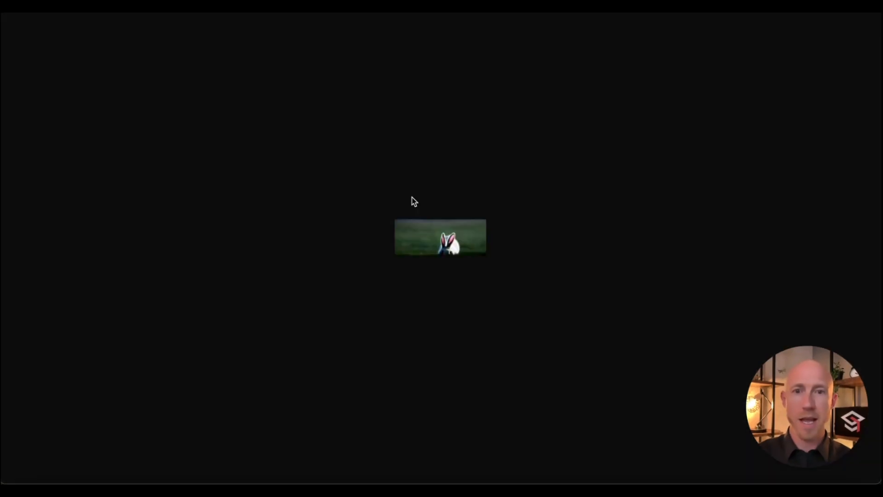
key(super+w)
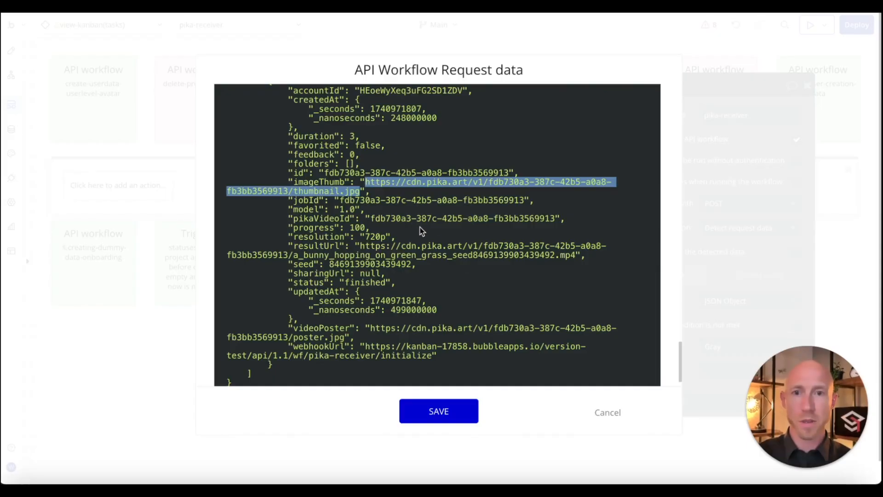
Step: Set the imageThumb field's type to image and save the request data types
scroll(481, 158, up, 18)
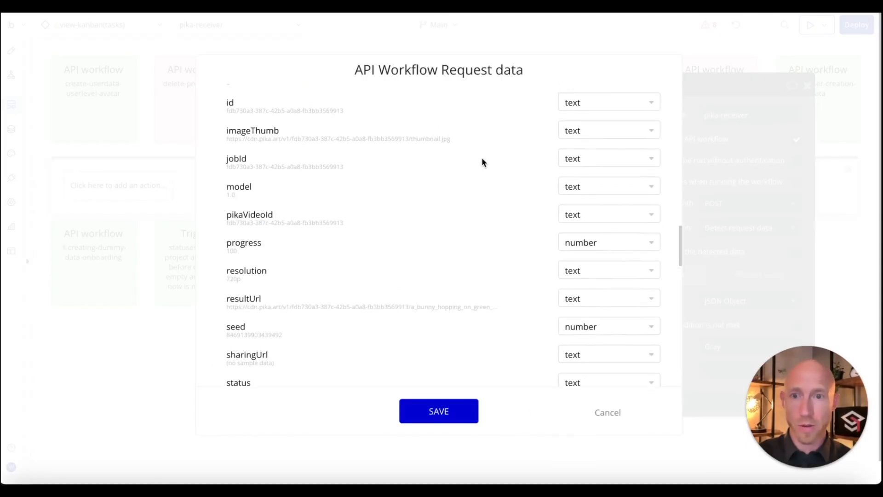
key(super+f)
text(thumb)
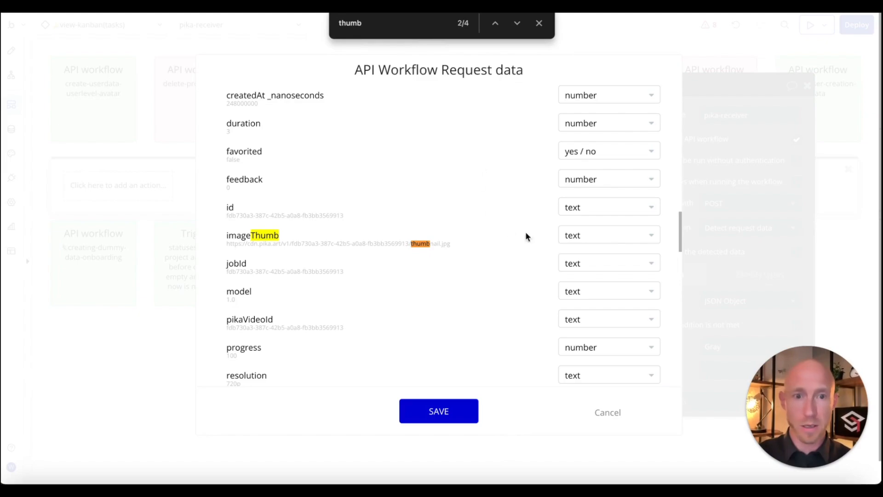
click(588, 239)
text(imag)
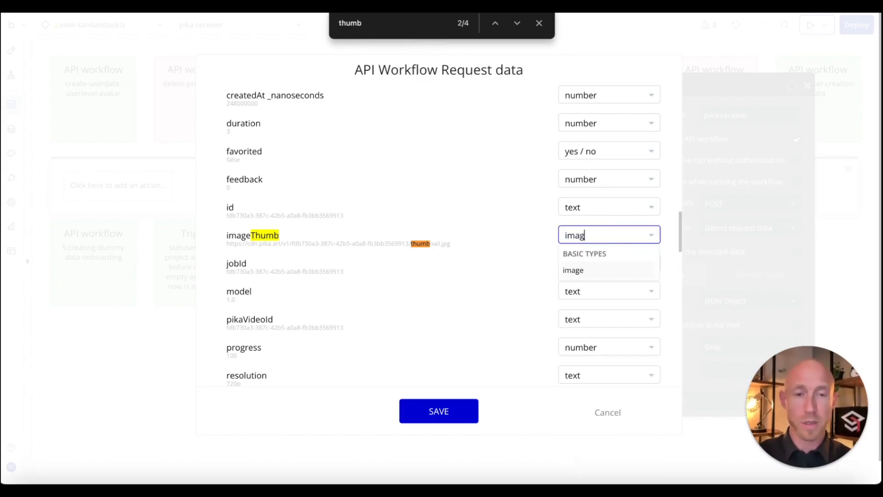
click(577, 274)
scroll(476, 270, down, 2)
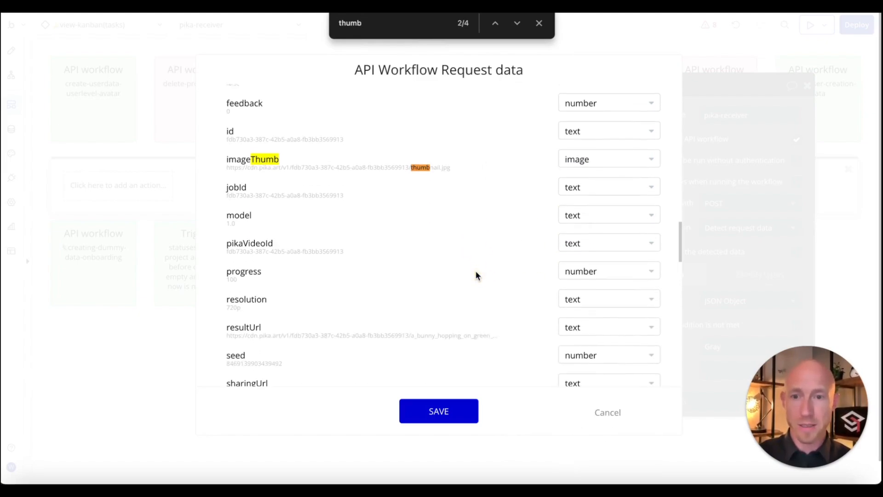
scroll(354, 257, down, 2)
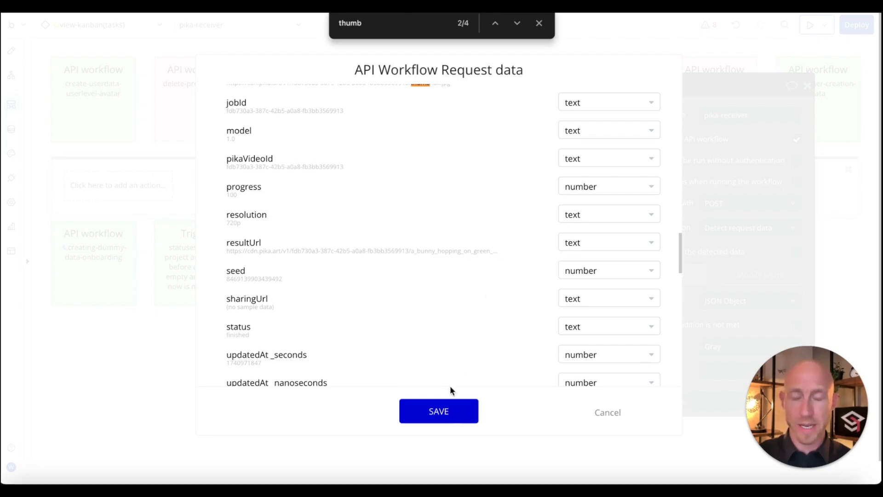
scroll(421, 302, up, 7)
scroll(421, 302, down, 3)
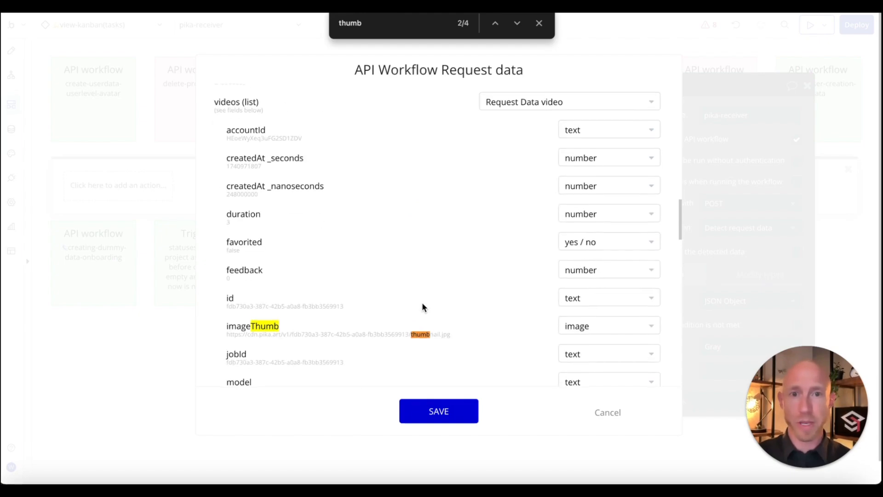
click(436, 420)
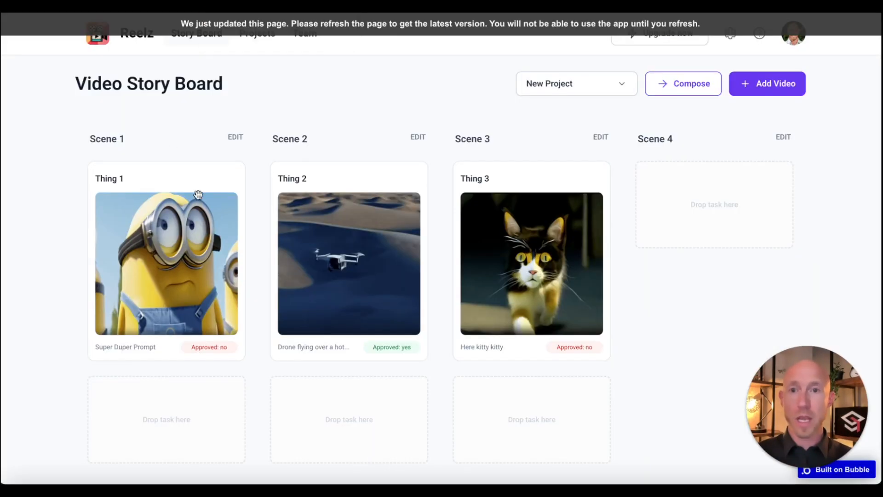
Step: Preview Reelz's Create Video form, then inspect the prompt and ref values in the Pika call body
click(756, 82)
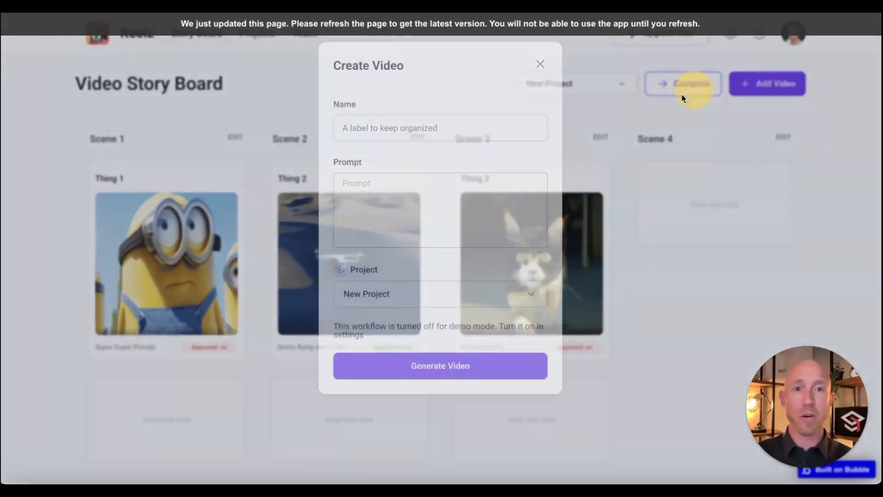
click(540, 64)
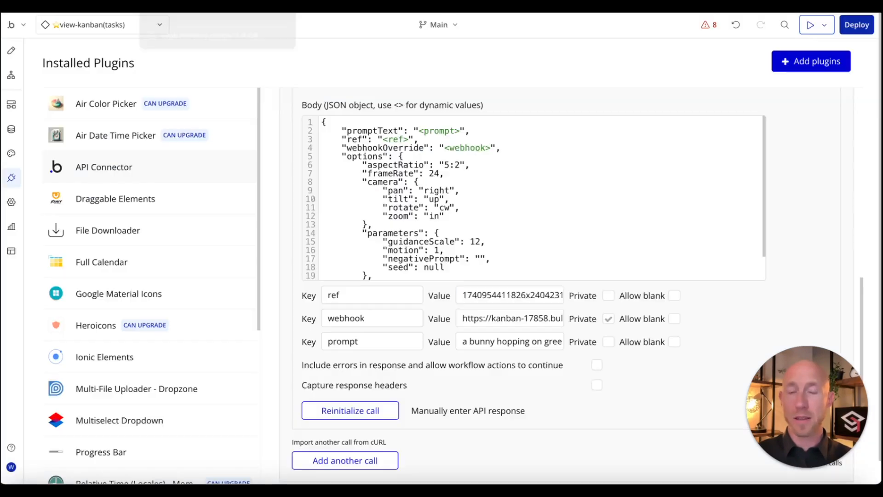
double_click(387, 339)
triple_click(473, 341)
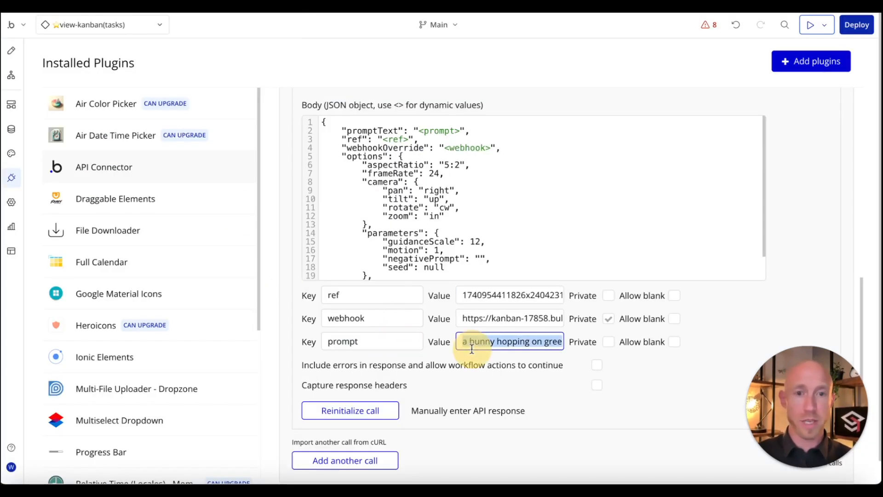
double_click(489, 298)
click(486, 296)
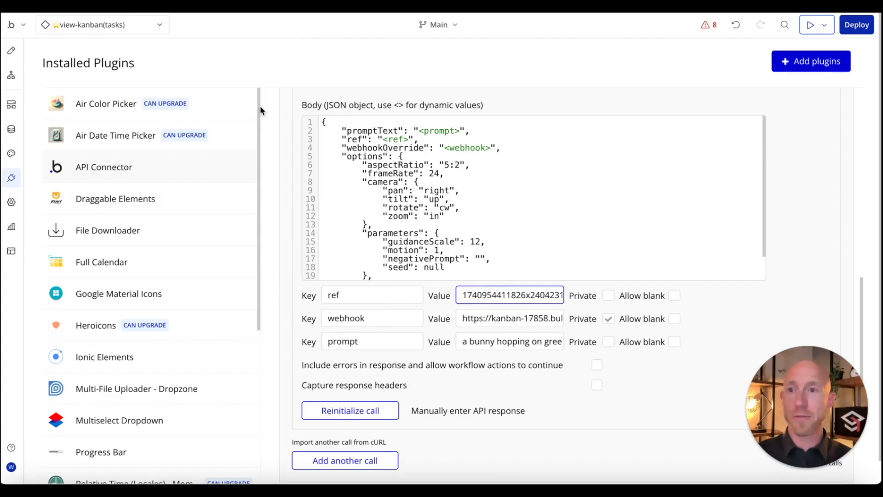
click(92, 24)
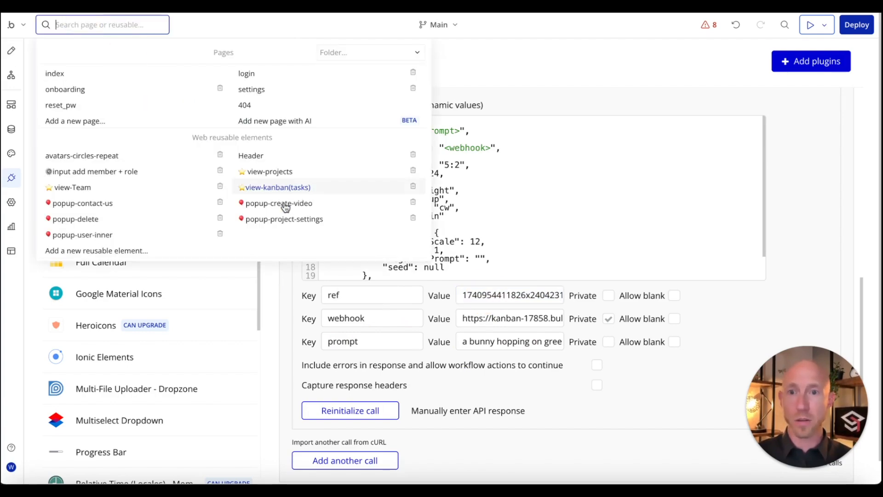
Step: Open the popup-create-video Generate Video button's Create task workflow
click(281, 204)
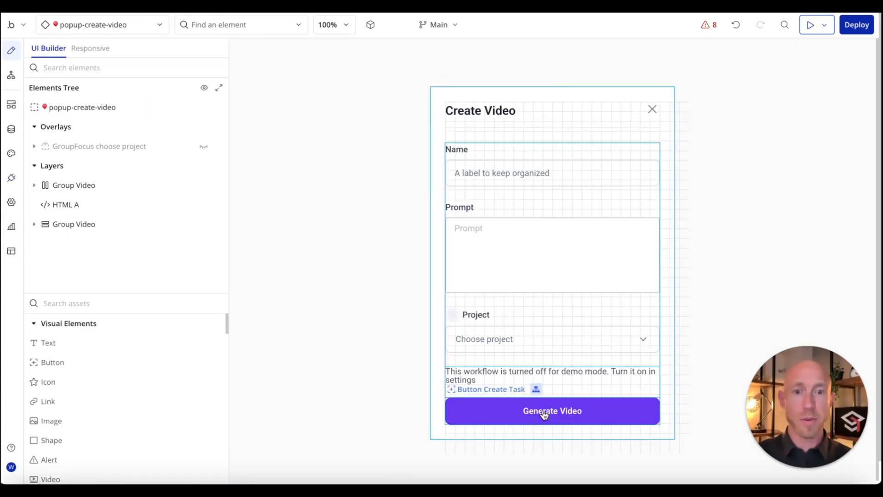
click(538, 418)
click(601, 361)
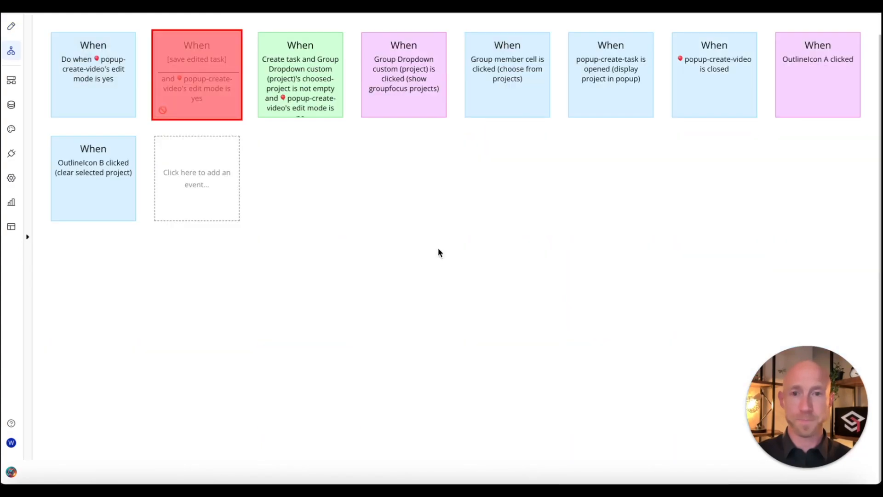
click(316, 76)
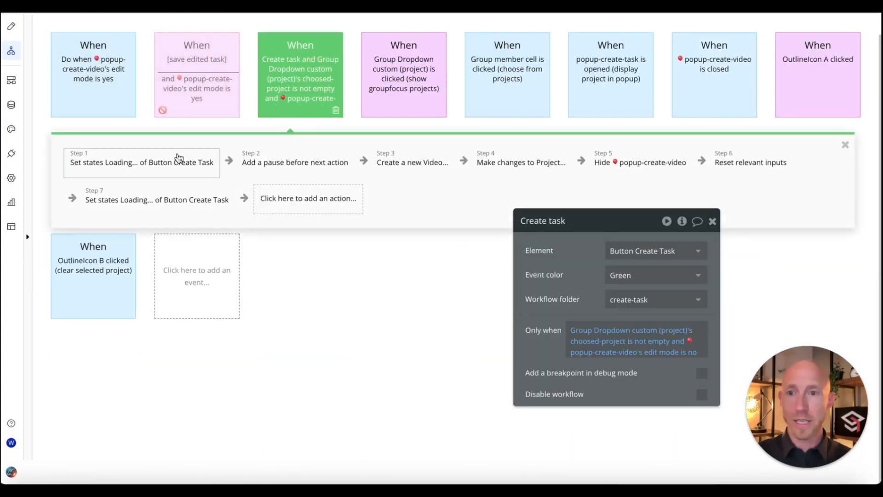
Step: Inspect Step 3, Create a new Video, and insert a new action slot after it
click(392, 176)
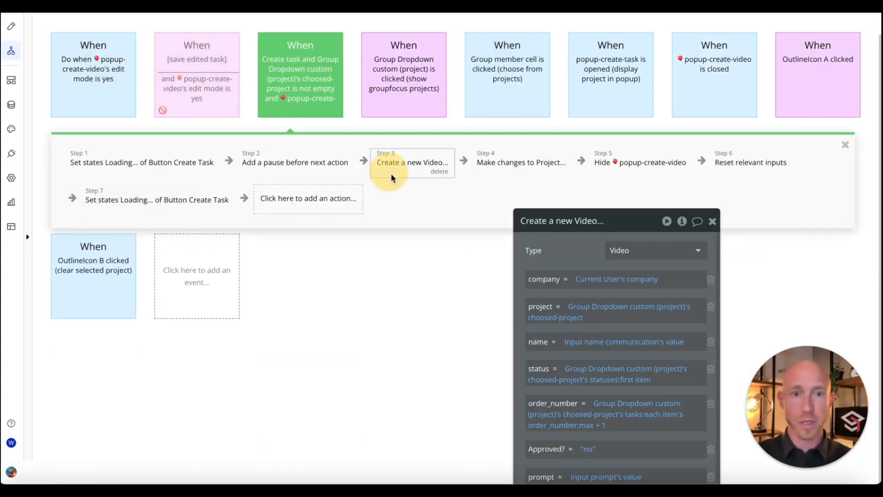
drag(571, 233, 612, 121)
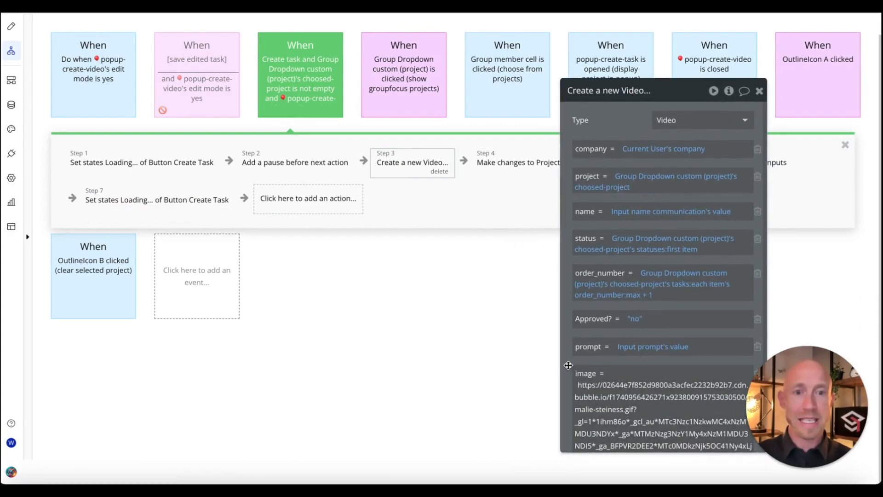
drag(568, 365, 537, 361)
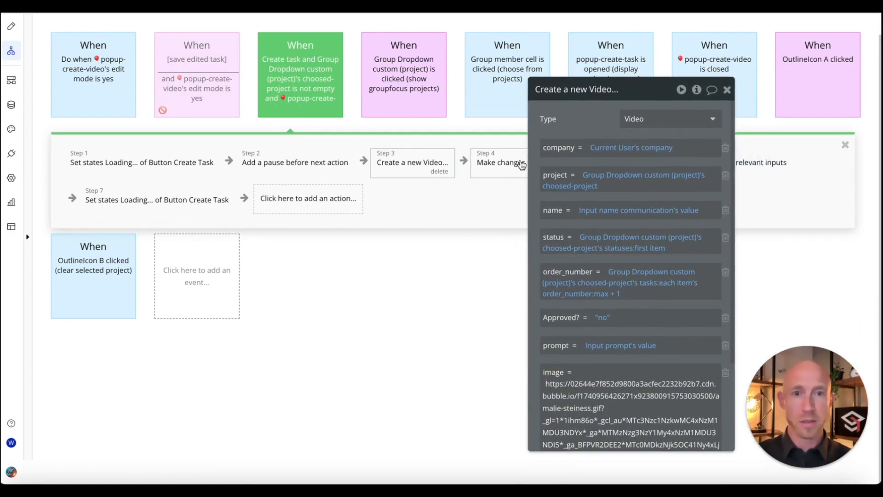
drag(531, 161, 571, 157)
click(464, 161)
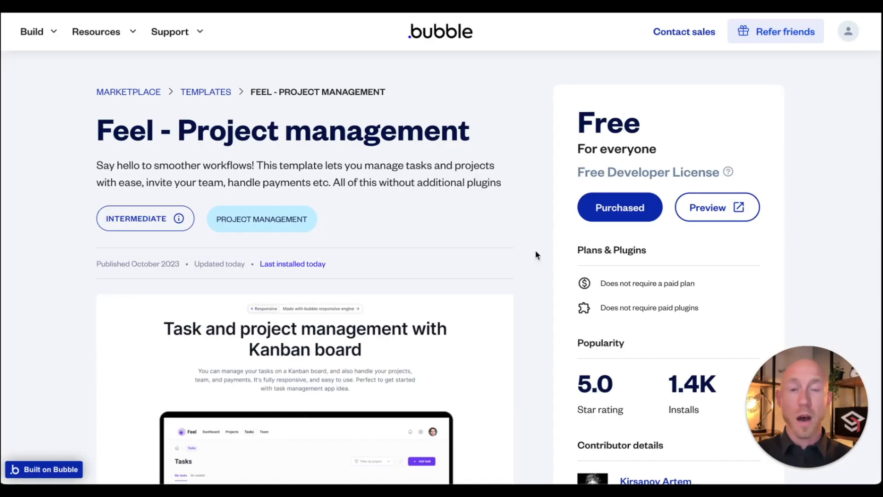
Step: Scroll through the Feel - Project management template listing on the Bubble marketplace
scroll(525, 262, down, 2)
scroll(525, 262, up, 1)
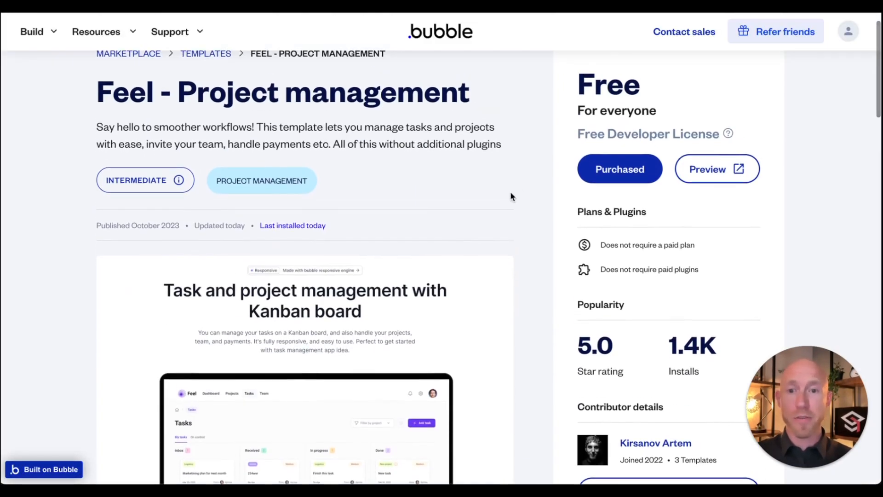
scroll(511, 196, down, 4)
scroll(506, 221, up, 3)
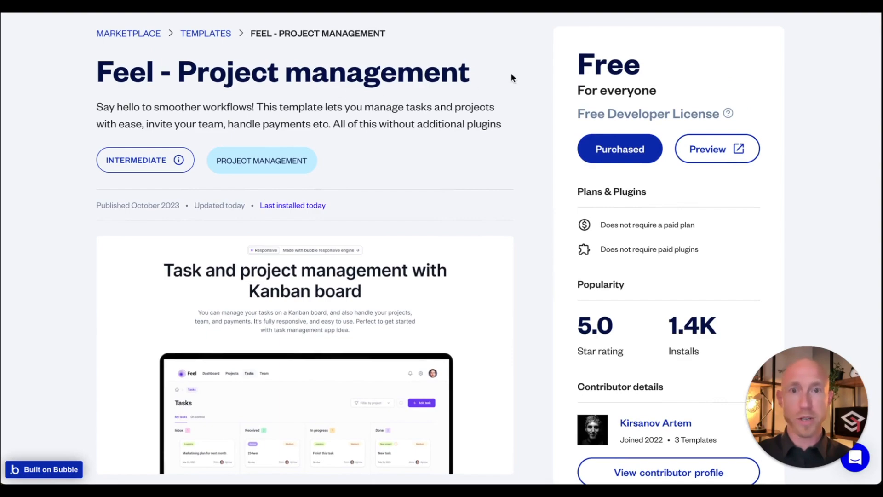
scroll(513, 78, up, 1)
scroll(510, 77, down, 3)
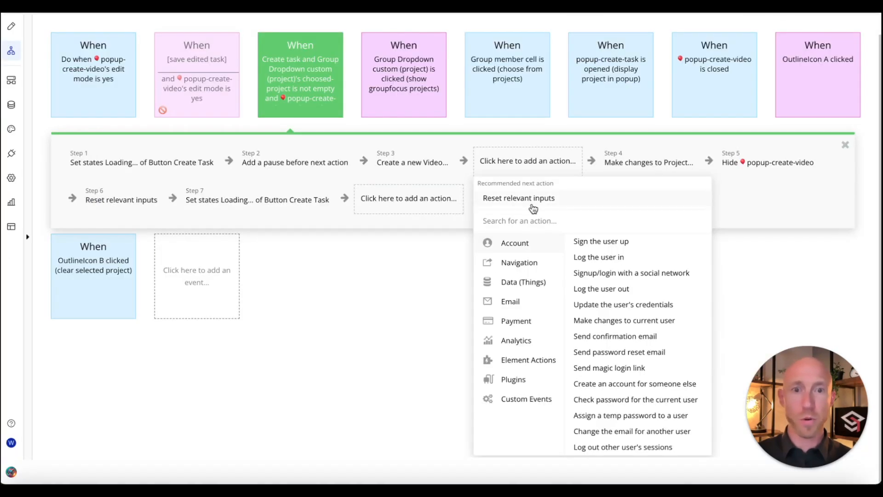
Step: Add the Pika - Generate Video action and change its prompt to 'a bunny hopping on the desert'
mouse_move(551, 266)
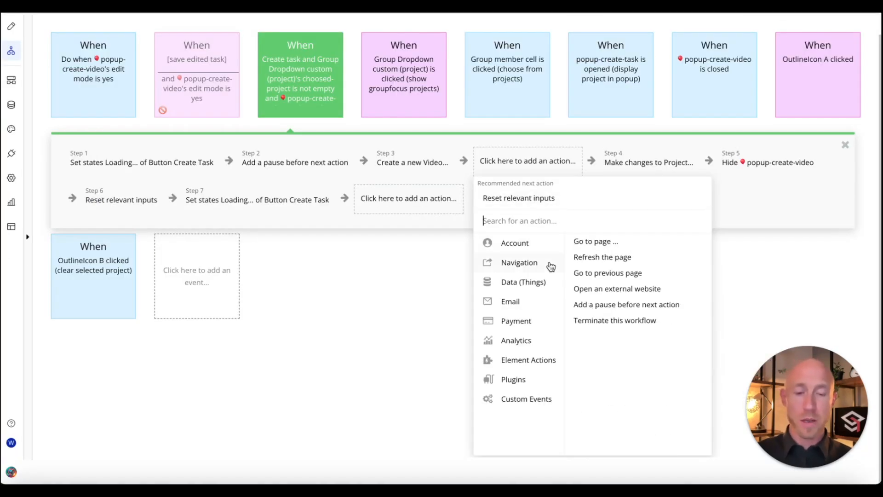
text(pika)
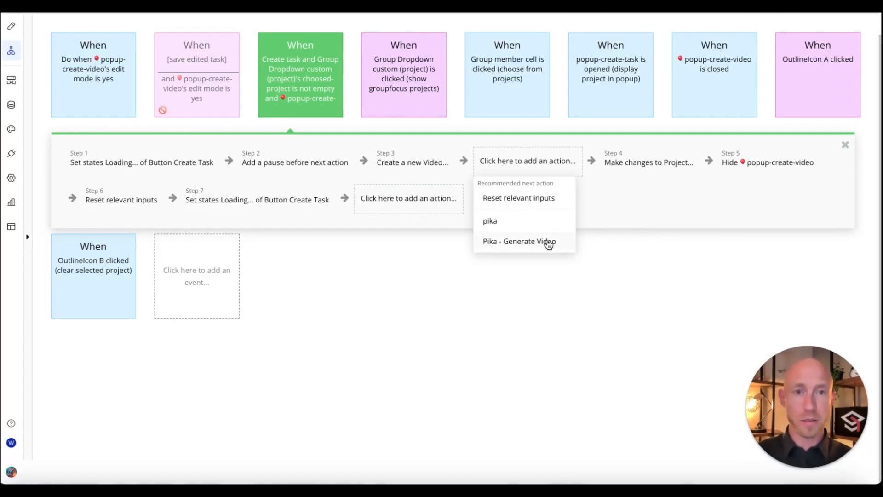
click(531, 244)
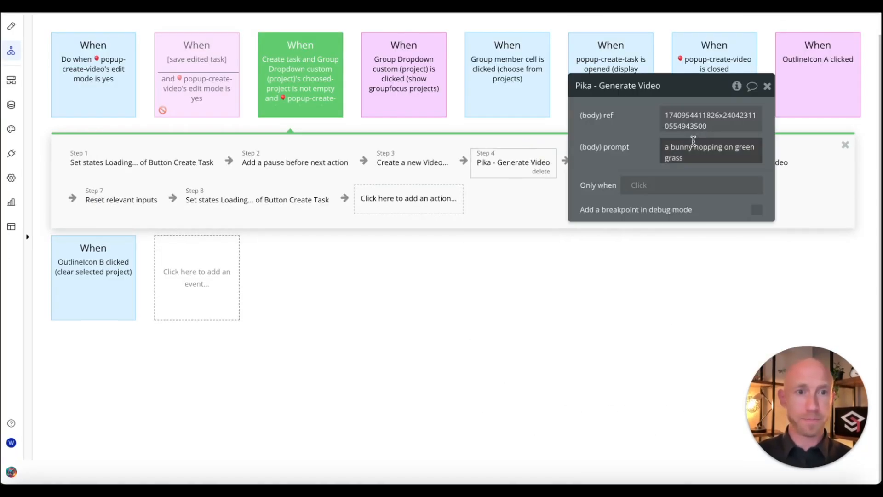
click(699, 143)
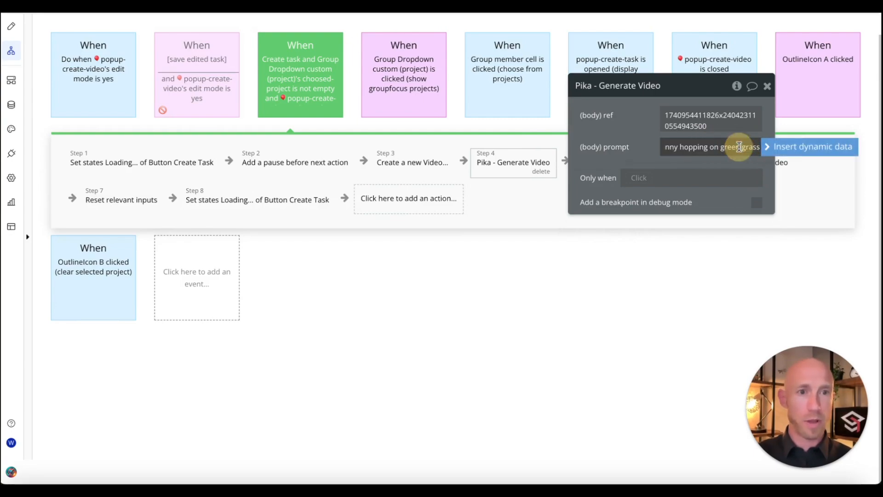
drag(720, 151, 859, 159)
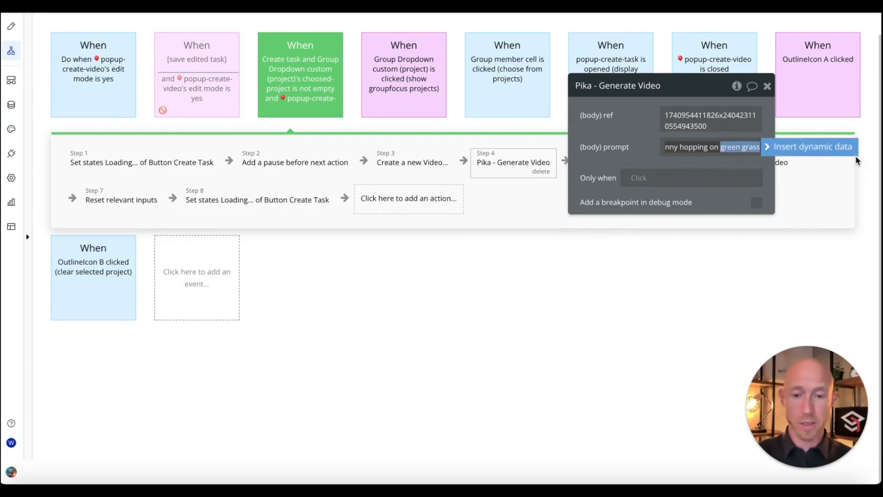
text(the de)
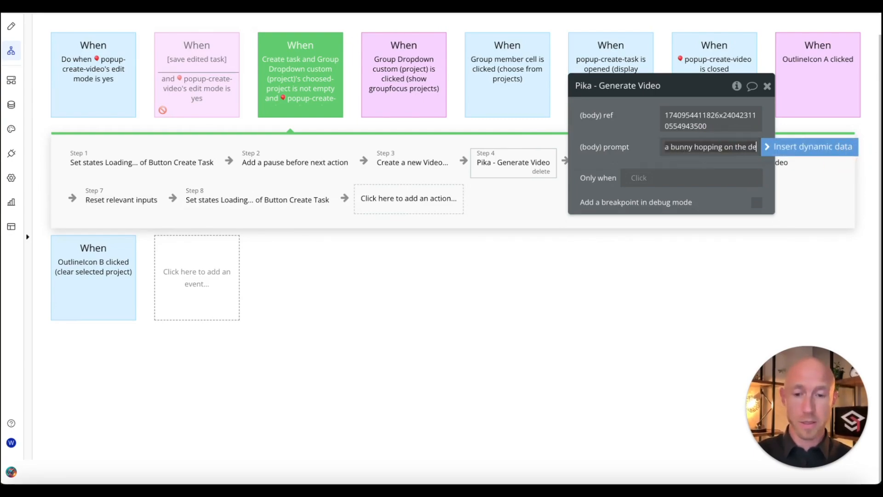
text(sert)
Step: Set the ref parameter to Result of step 3's unique id
click(686, 116)
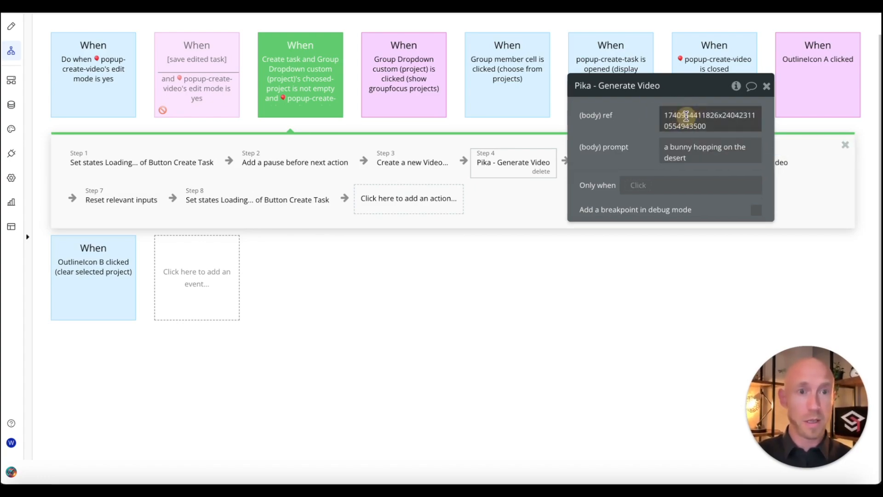
key(BackSpace)
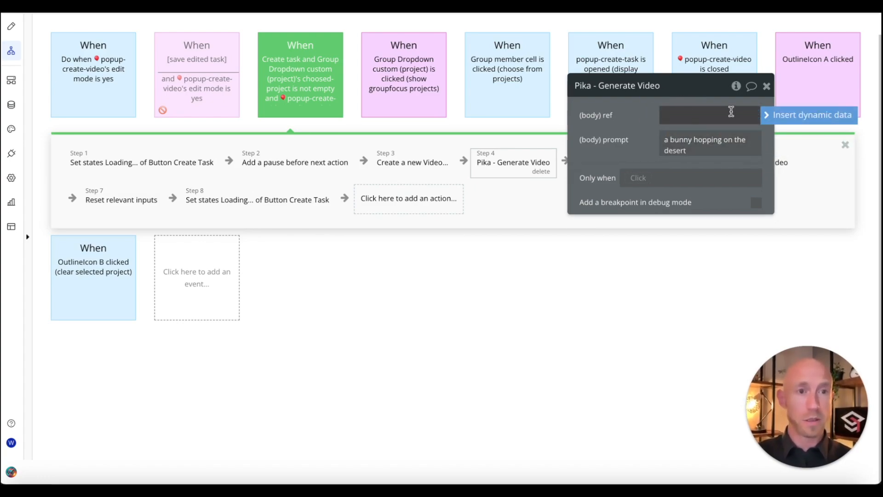
click(794, 115)
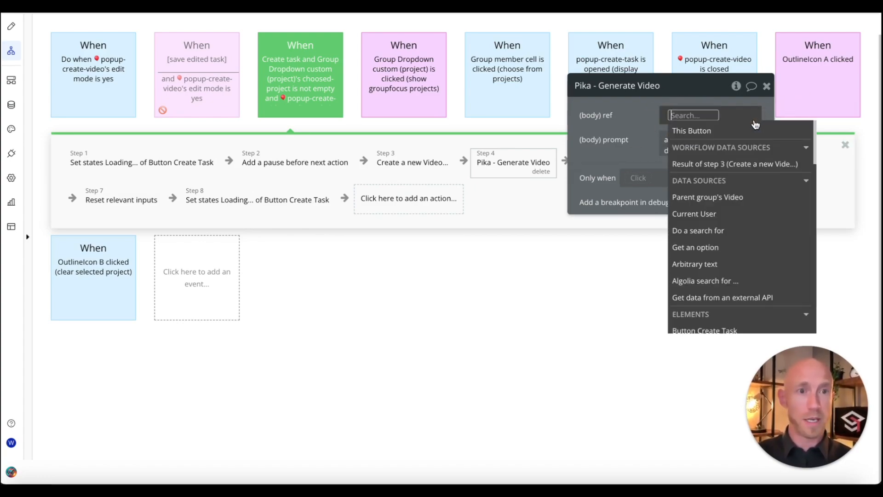
click(718, 164)
scroll(726, 209, down, 10)
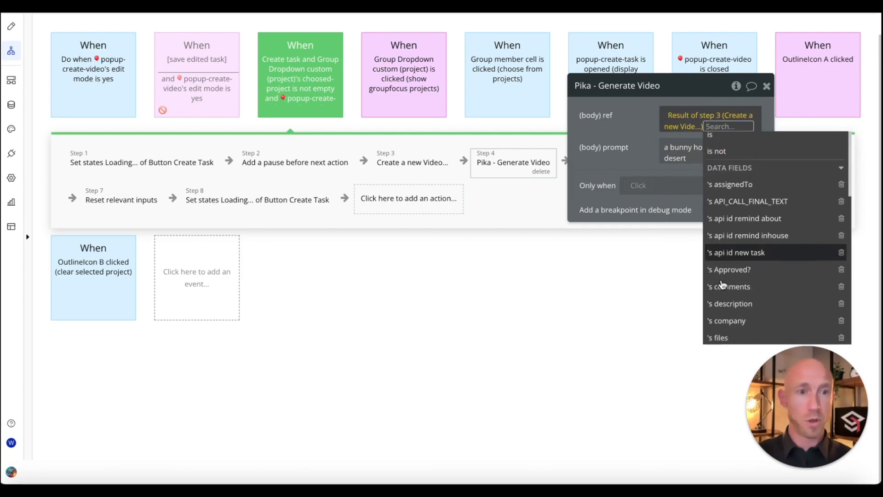
click(738, 200)
key(Escape)
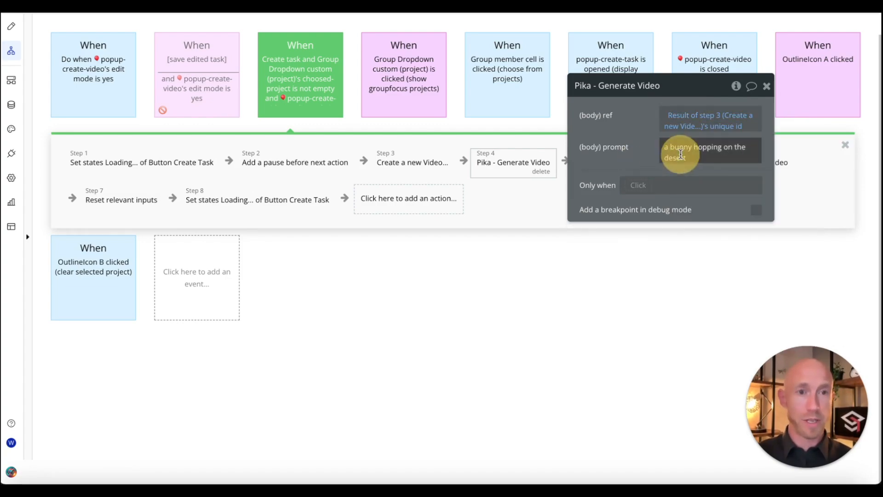
Step: Replace the fixed prompt with the Input prompt's value
triple_click(681, 153)
key(BackSpace)
click(778, 154)
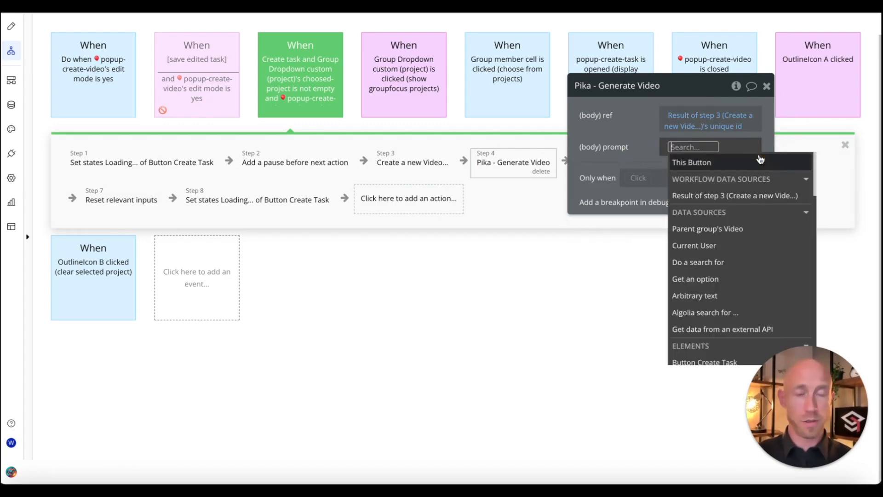
text(input)
click(718, 197)
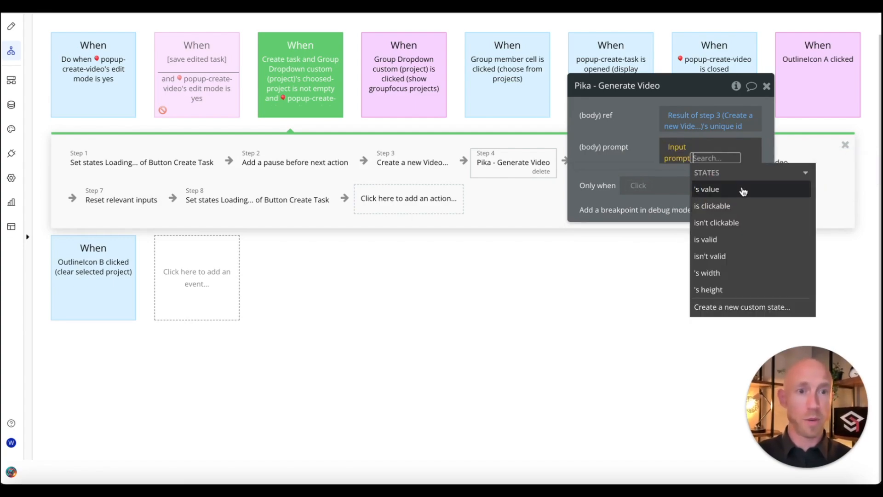
click(745, 190)
key(Escape)
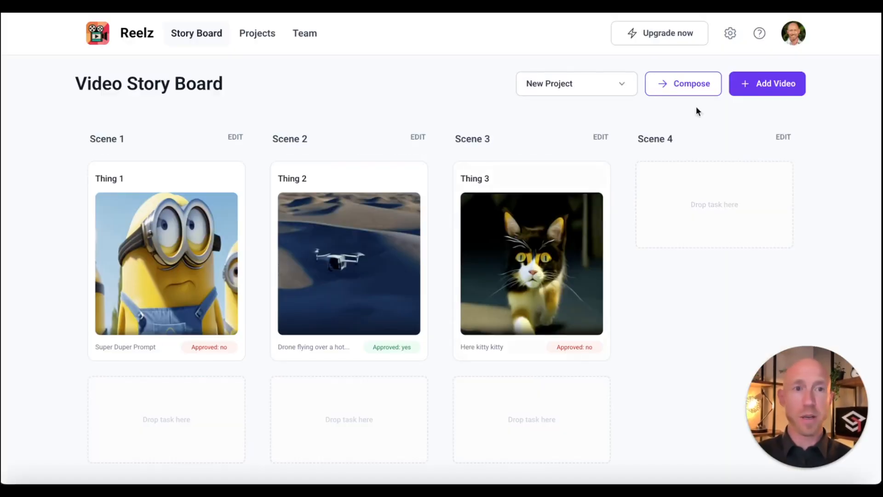
Step: Open the Create Video form from Add Video, then close it without generating a video
click(745, 86)
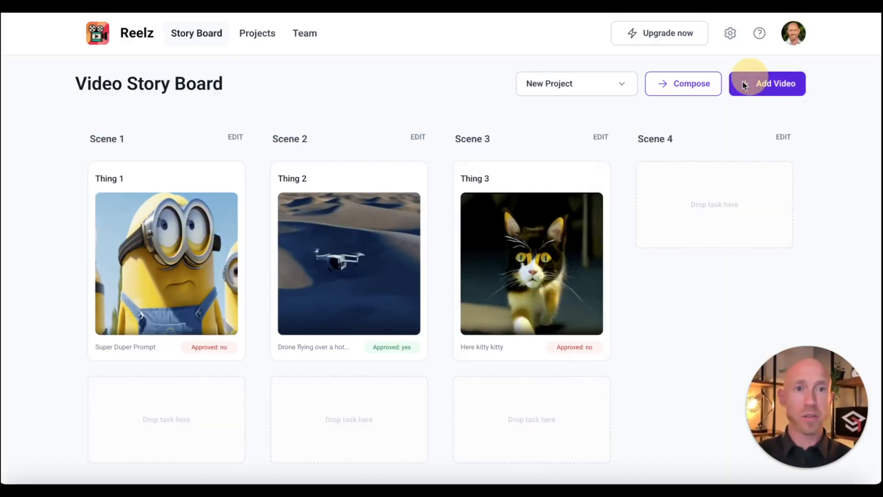
click(386, 191)
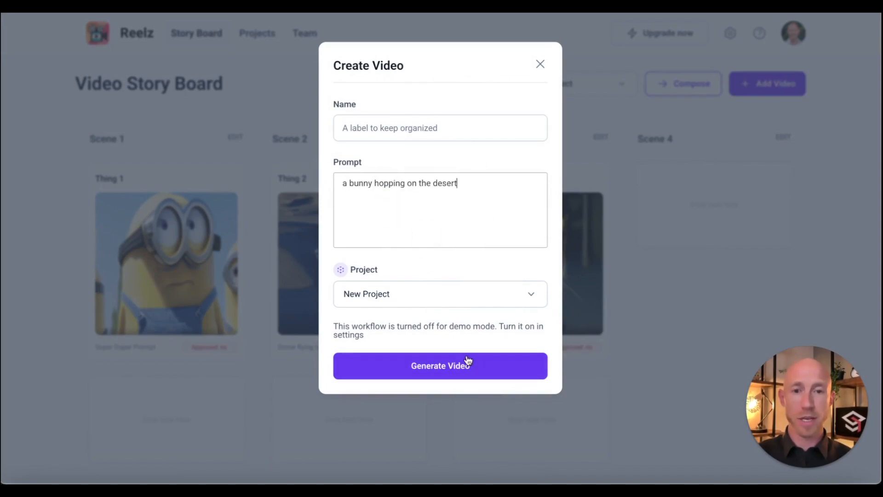
click(541, 65)
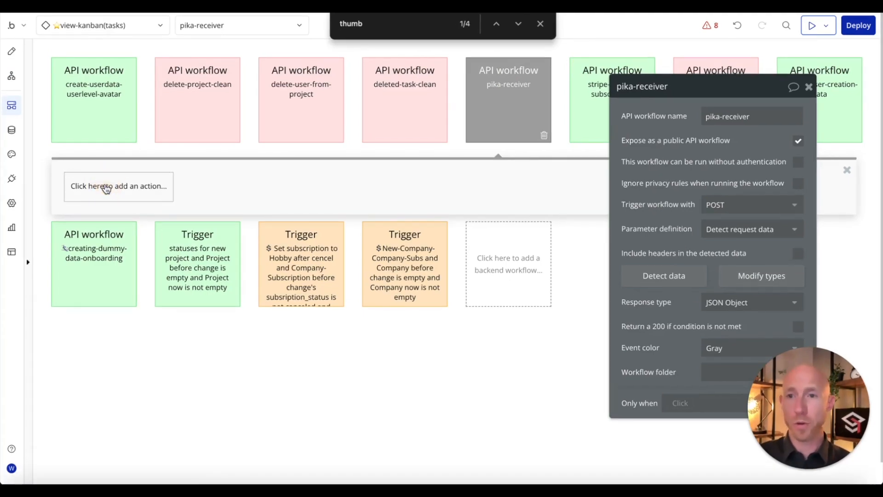
Step: Add a Make changes to thing action to pika-receiver that targets a Do a search for result
click(104, 186)
mouse_move(125, 276)
click(185, 253)
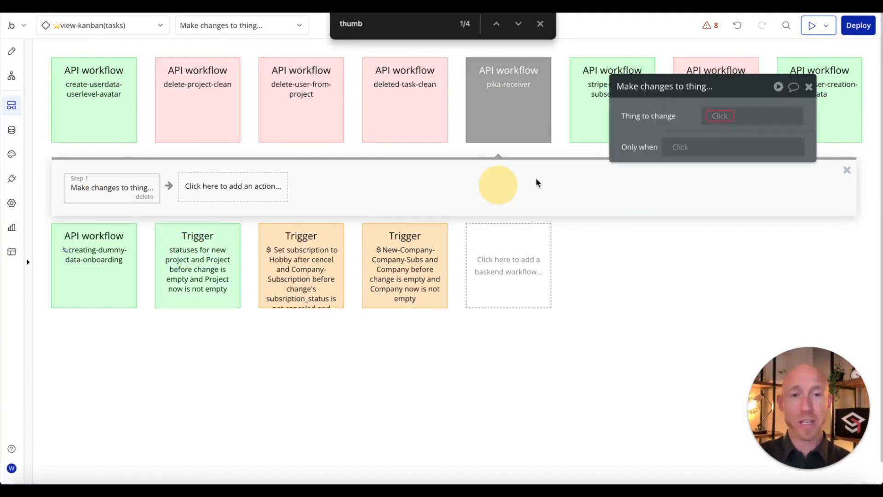
click(714, 117)
text(vi)
key(BackSpace)
key(BackSpace)
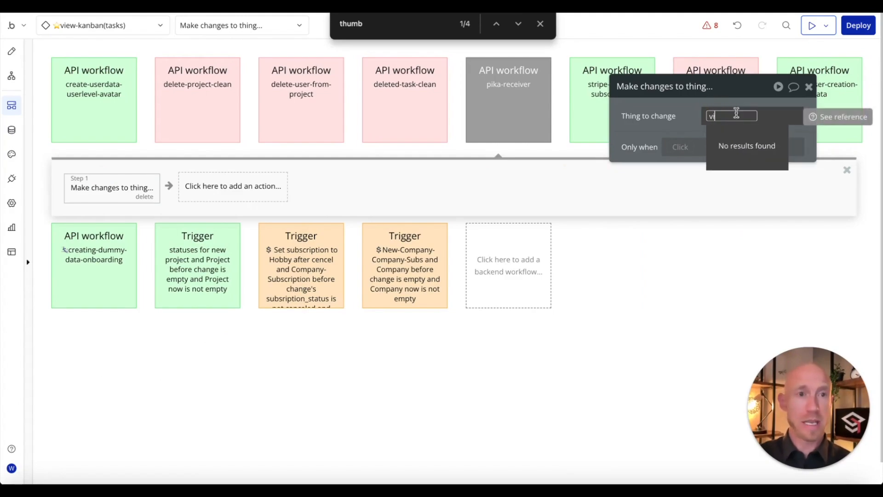
click(745, 162)
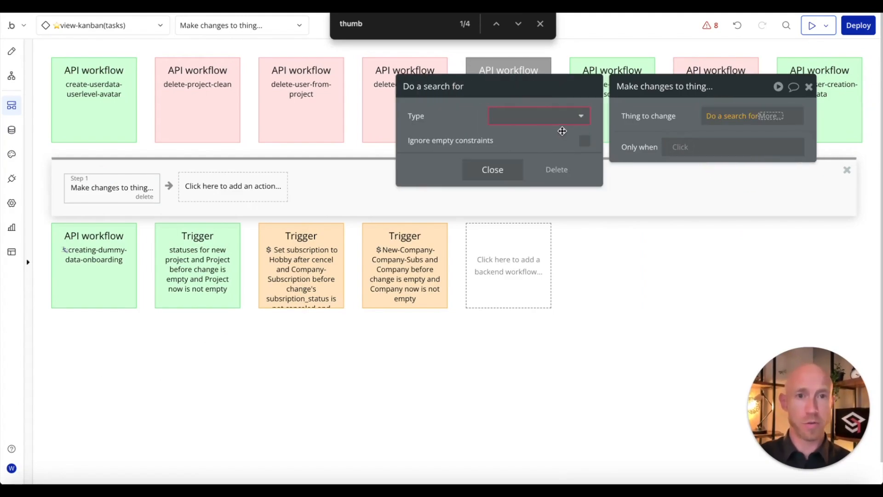
Step: Search Video records, use the first item, and add its image field to change
click(559, 118)
text(vid)
click(533, 150)
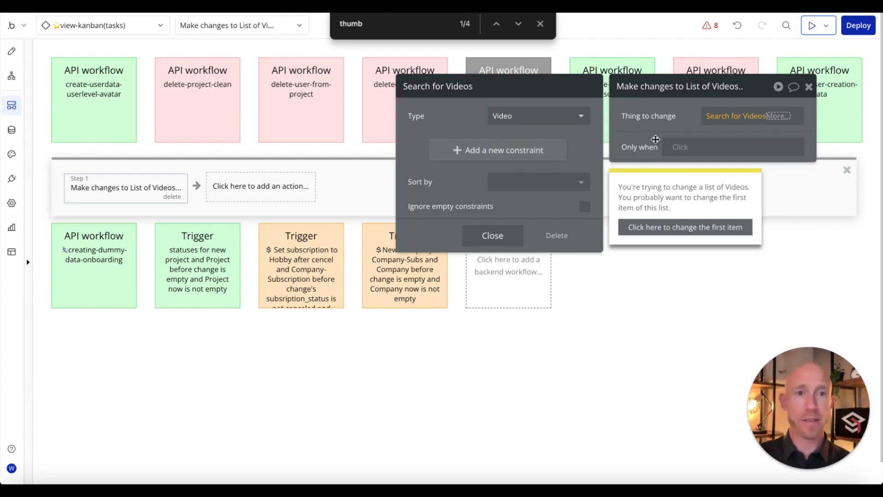
click(669, 131)
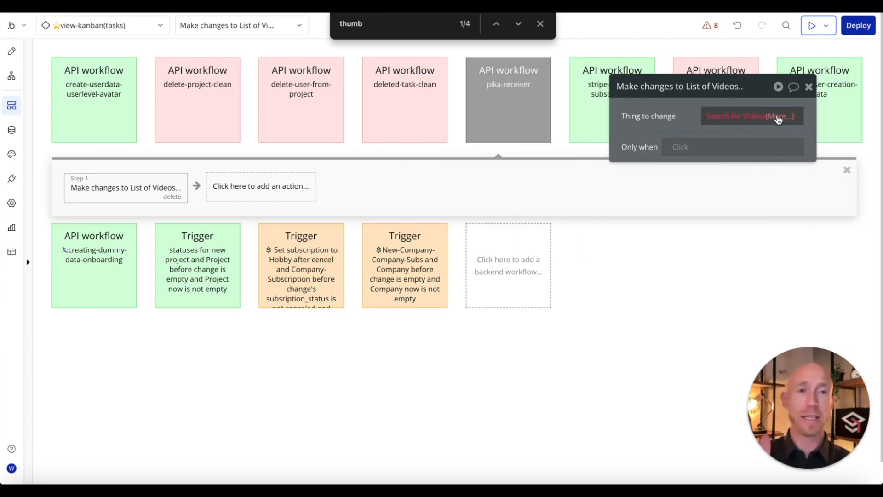
click(778, 117)
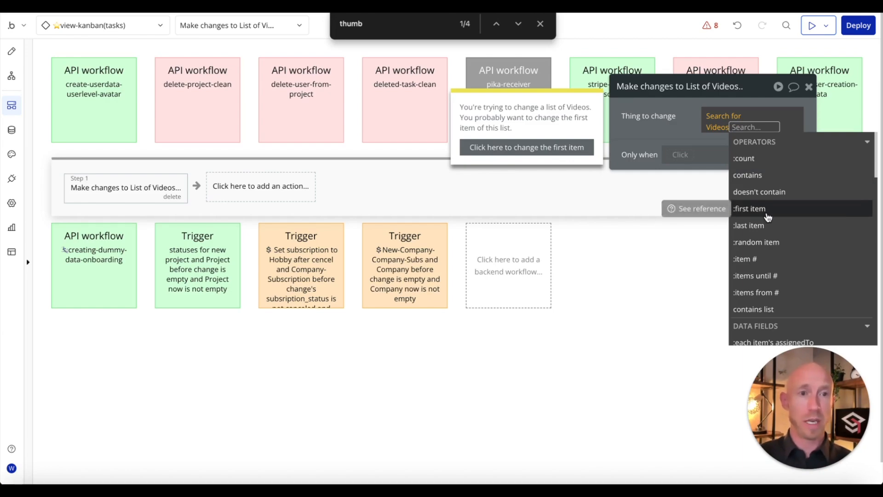
click(766, 210)
click(670, 131)
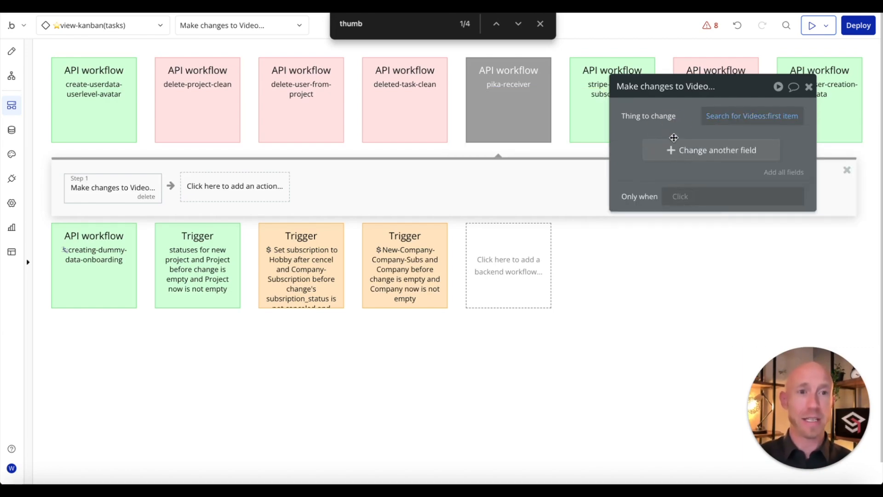
click(680, 152)
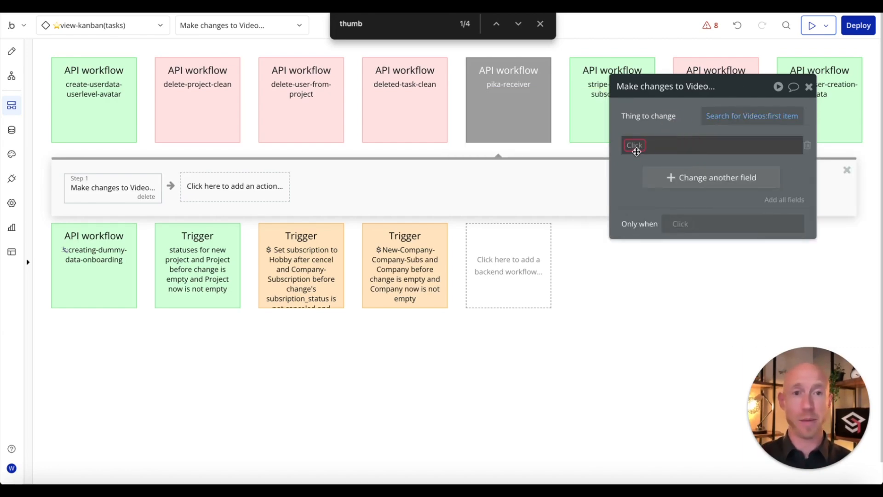
click(635, 146)
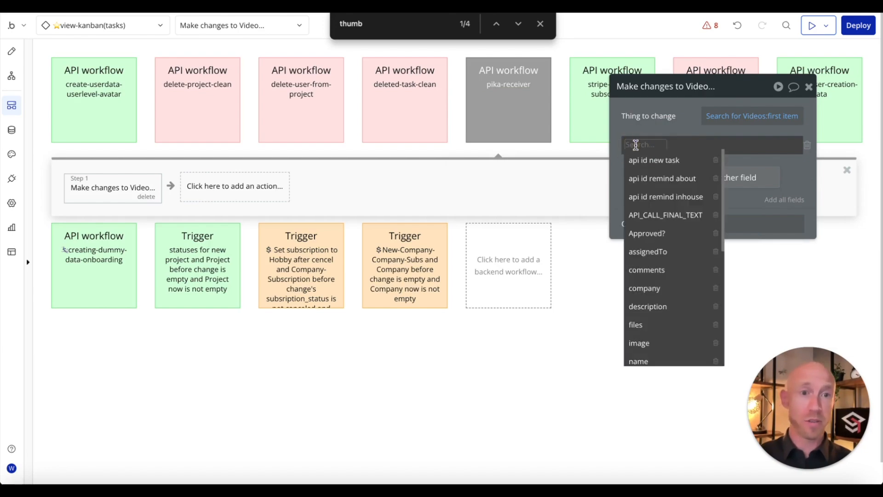
text(ima)
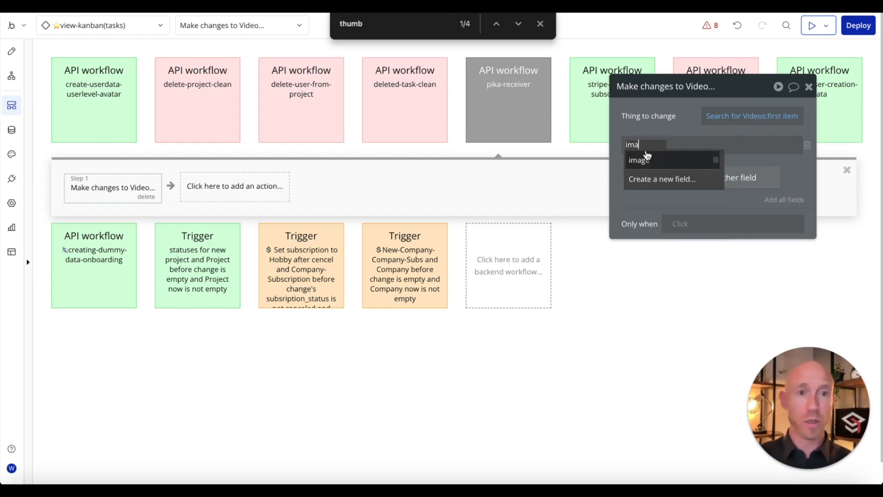
click(641, 157)
Step: Constrain the Video search to unique id = Request Data's job ref, then open the installed plugins
click(722, 117)
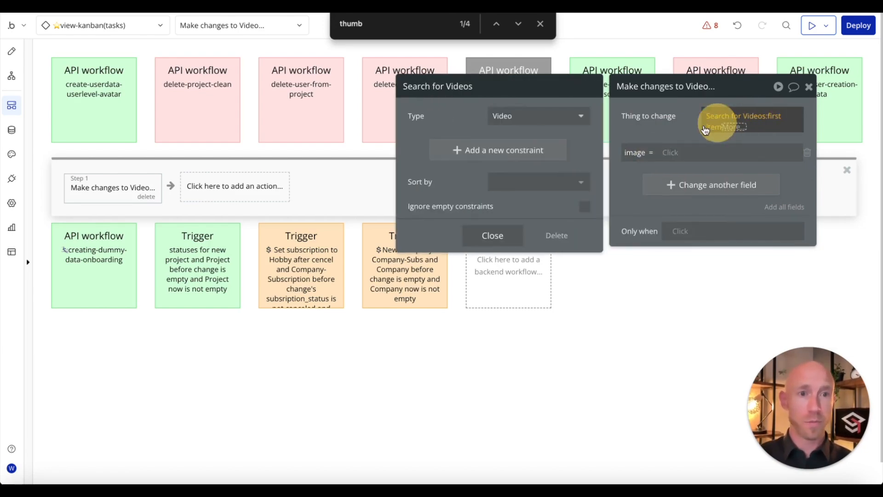
click(493, 146)
click(425, 143)
text(un)
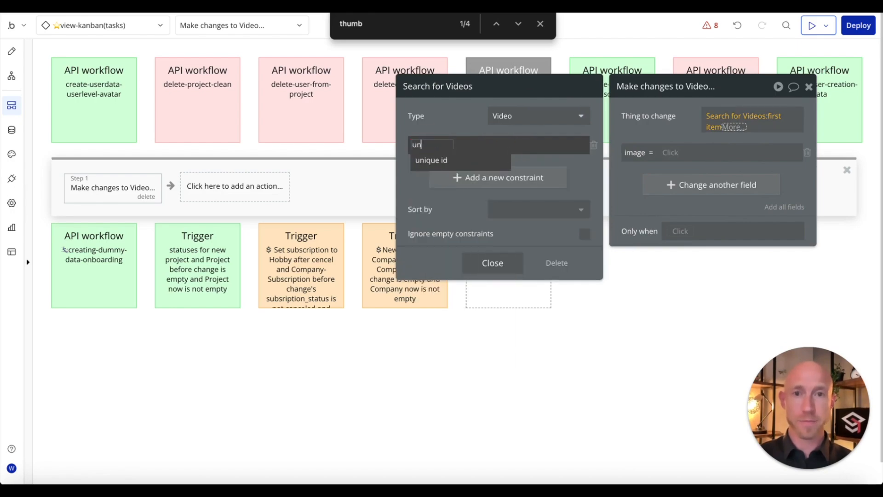
click(427, 160)
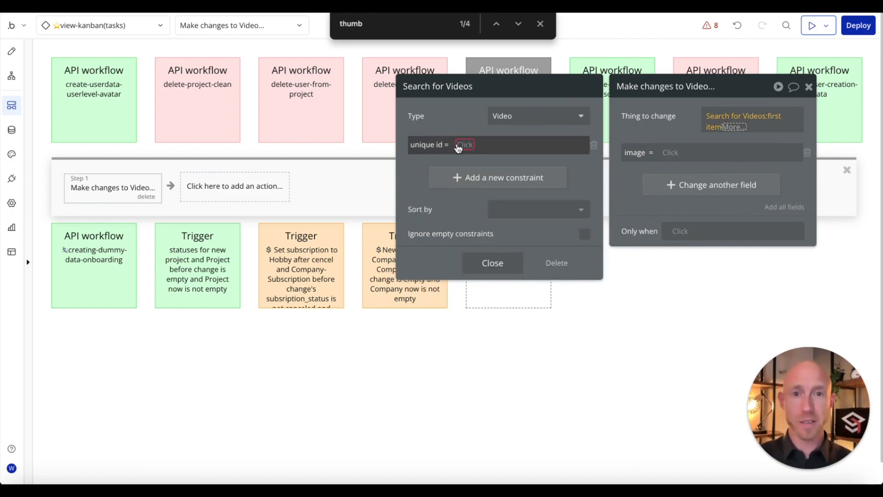
click(465, 145)
click(476, 174)
text(rf)
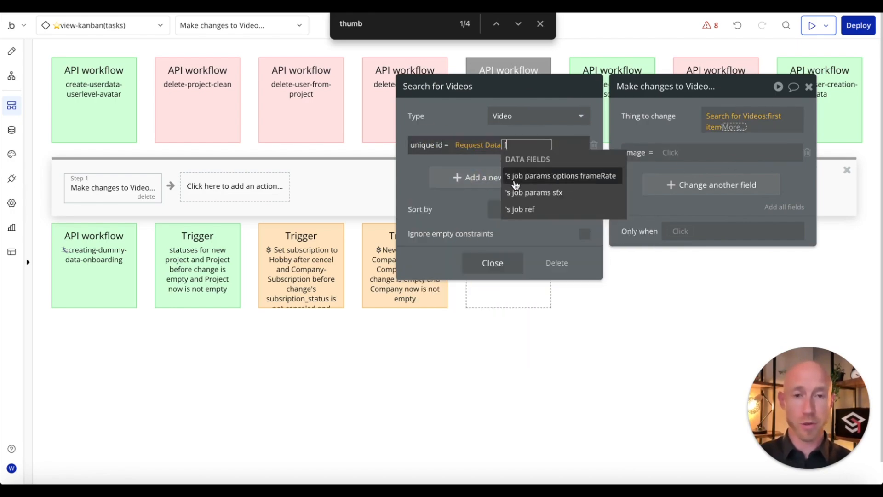
key(BackSpace)
text(ef)
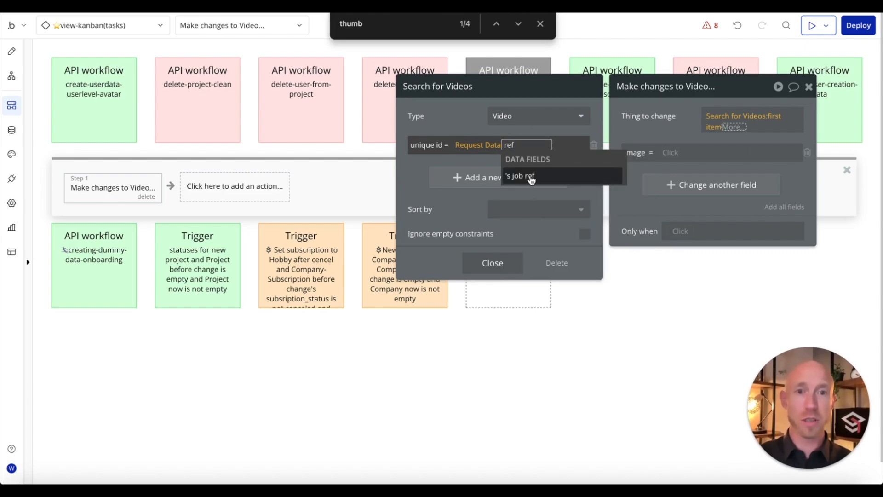
click(531, 176)
click(12, 177)
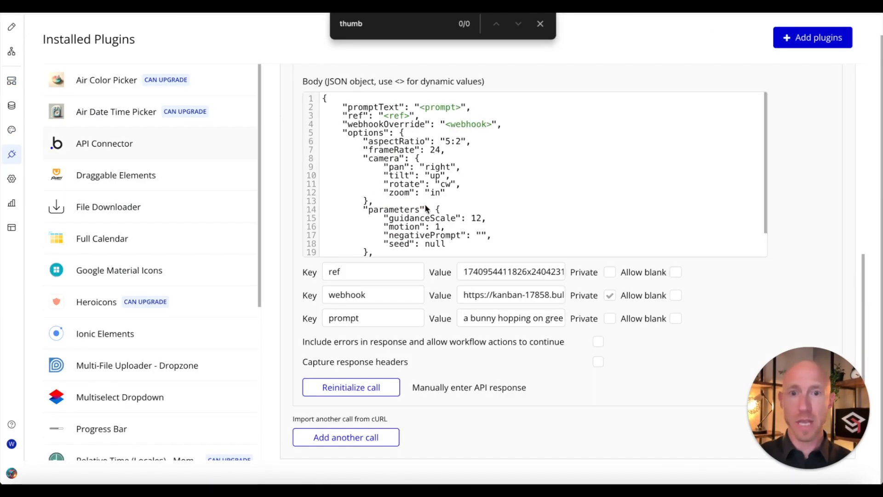
Step: Check the ref key in the Pika call body and review the Video search constraint
click(360, 117)
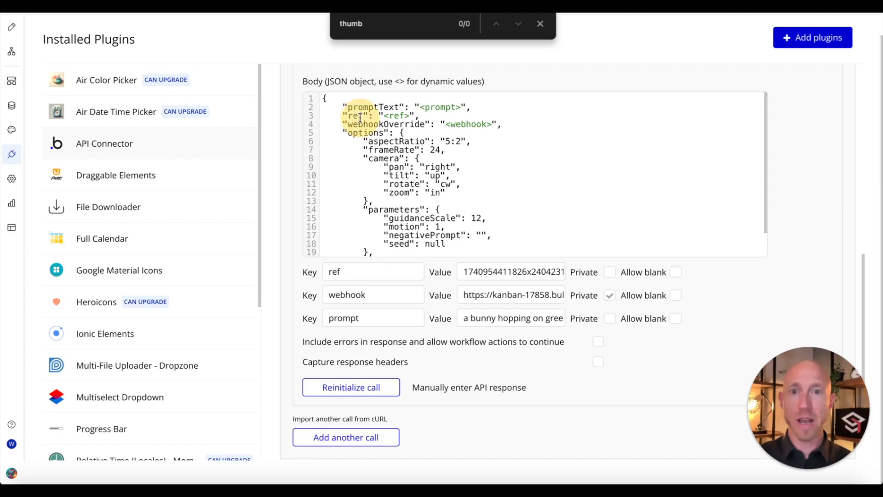
double_click(464, 272)
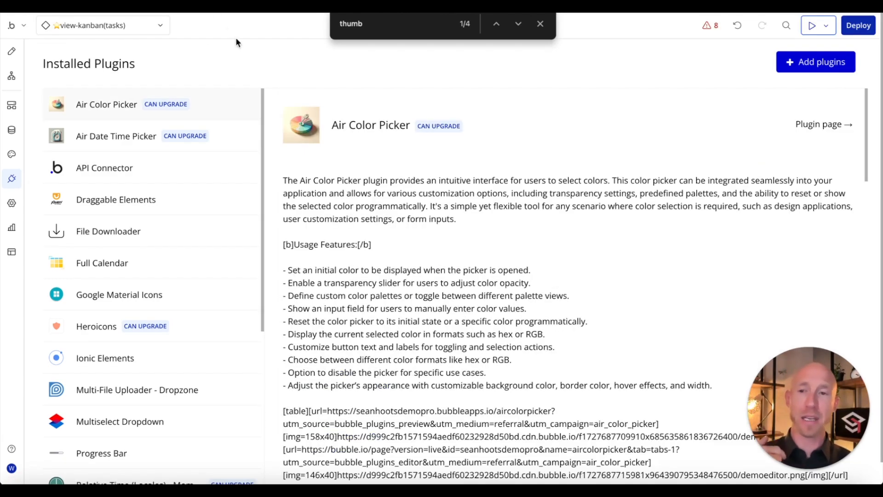
click(12, 106)
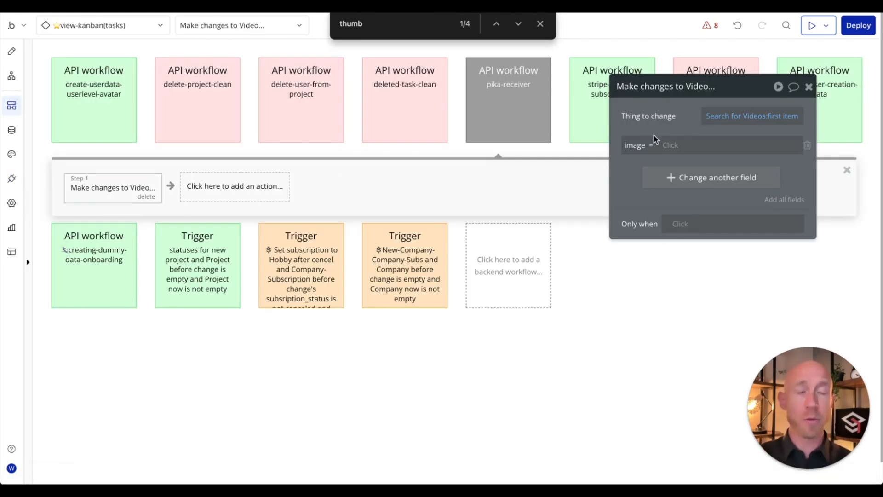
click(733, 115)
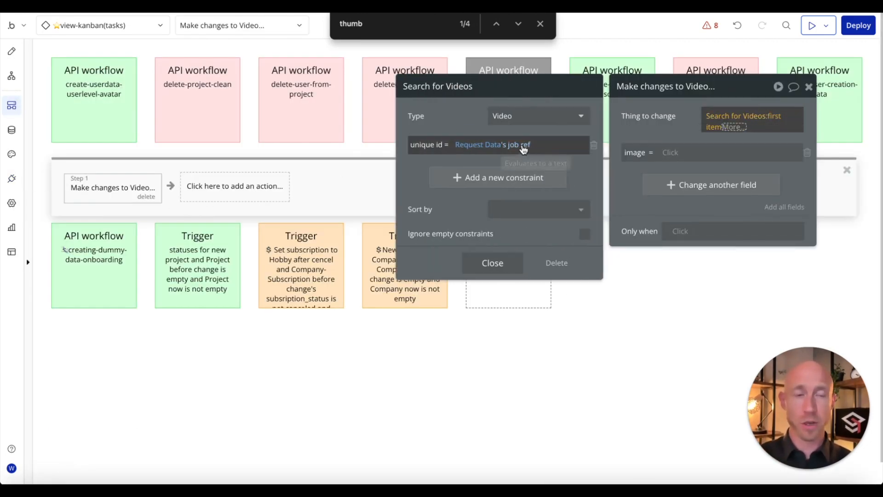
click(688, 134)
Step: Set image to Request Data's videos:first item's imageThumb
click(665, 145)
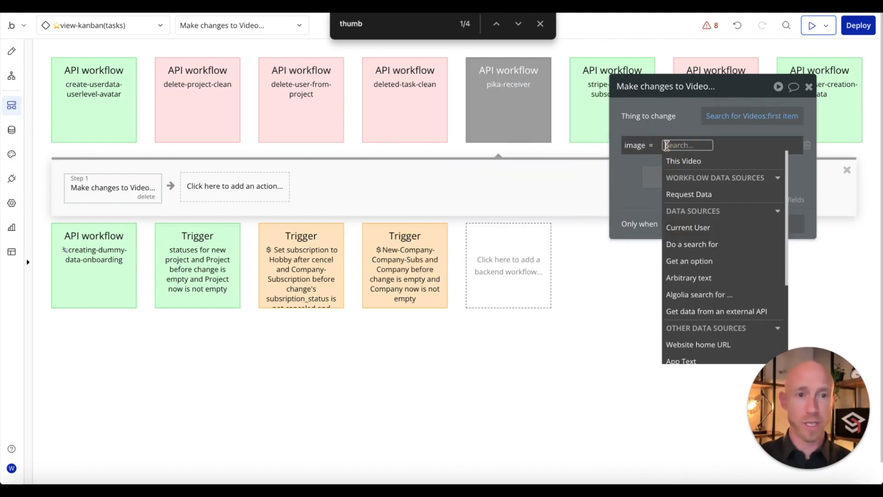
click(679, 193)
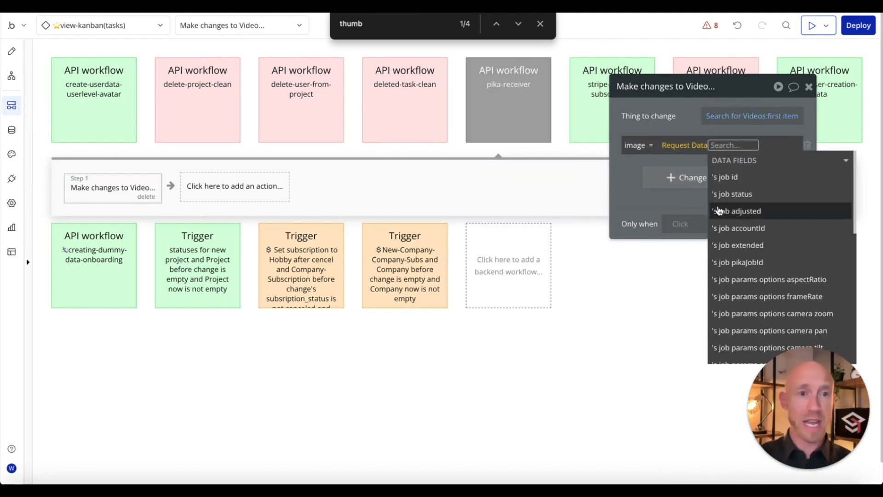
scroll(719, 211, down, 8)
click(729, 341)
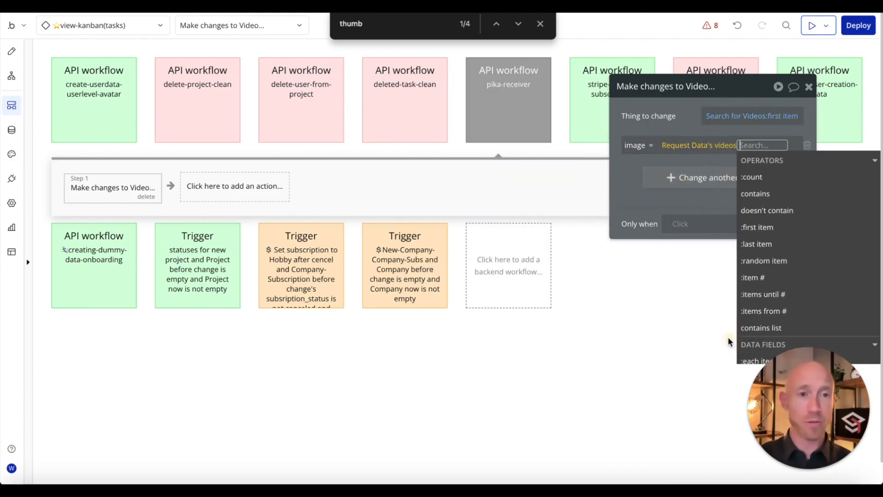
click(759, 231)
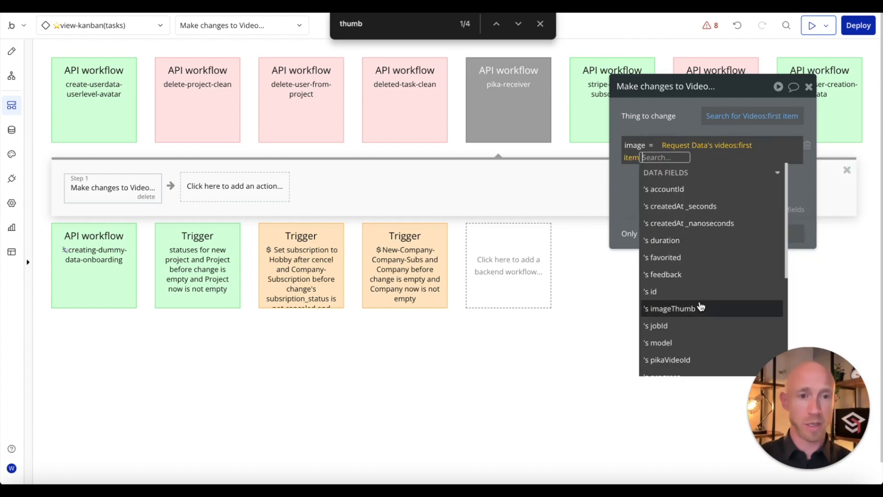
scroll(700, 307, down, 5)
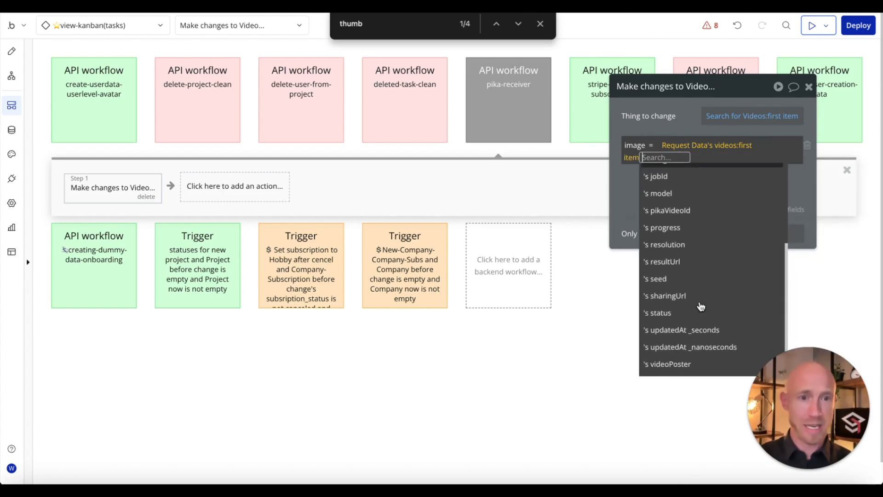
scroll(700, 307, up, 1)
scroll(701, 306, up, 3)
text(th)
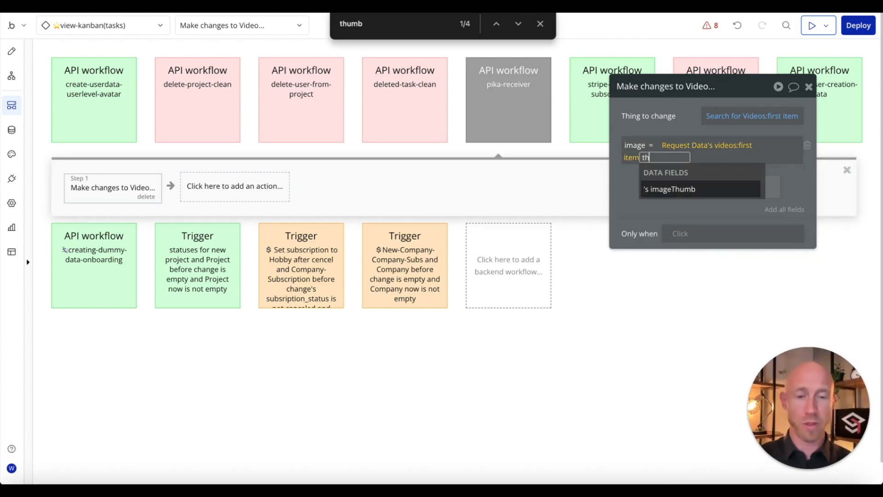
click(670, 189)
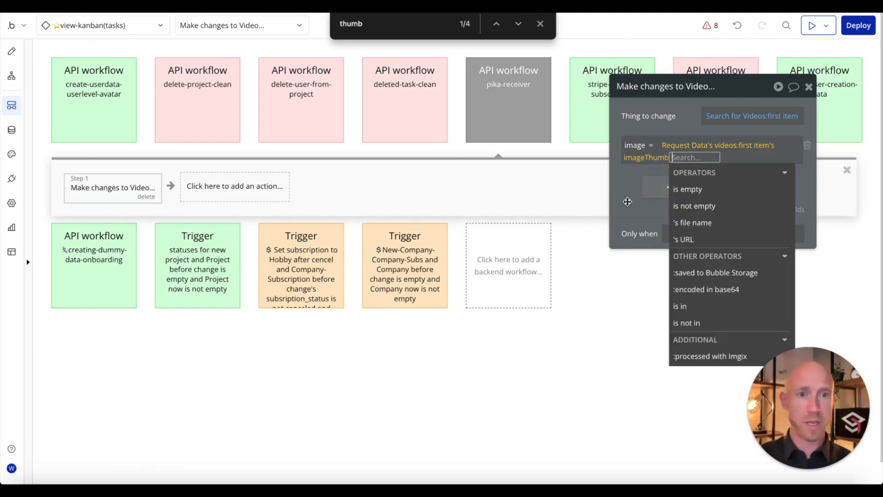
click(624, 202)
Step: Add videoURL using the copied expression, changed to the first video's resultUrl
click(649, 184)
click(639, 182)
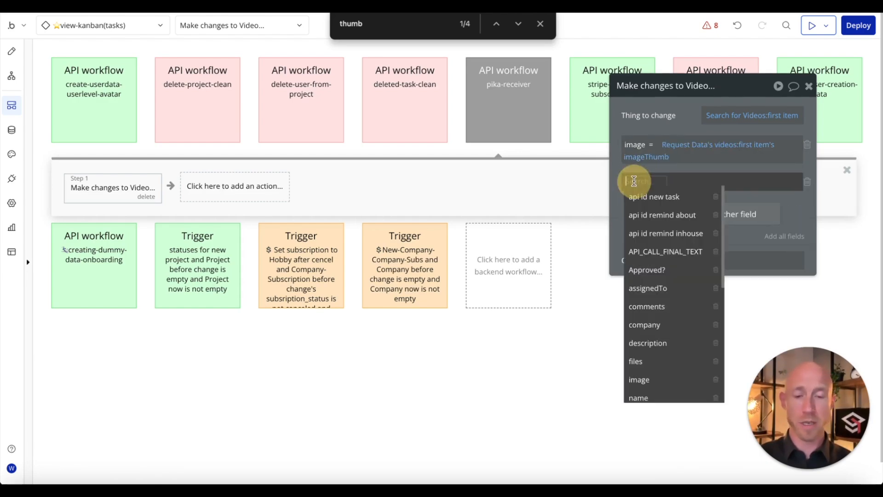
text(vi)
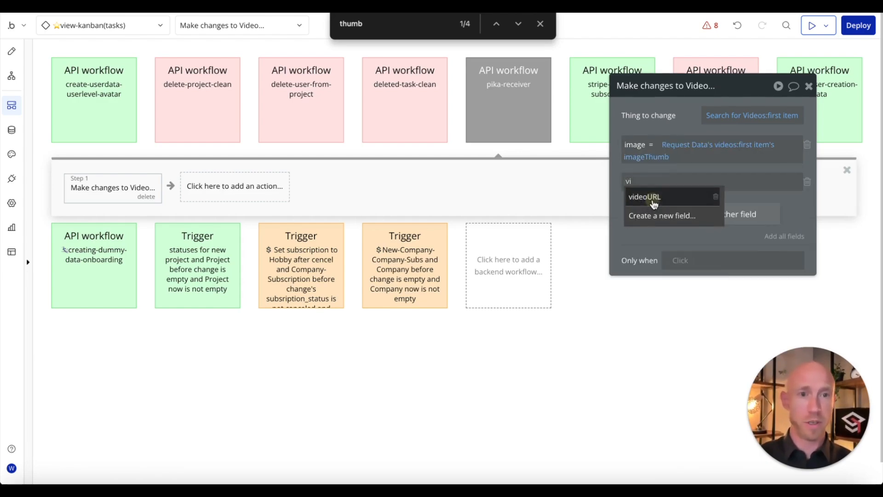
click(654, 199)
right_click(707, 149)
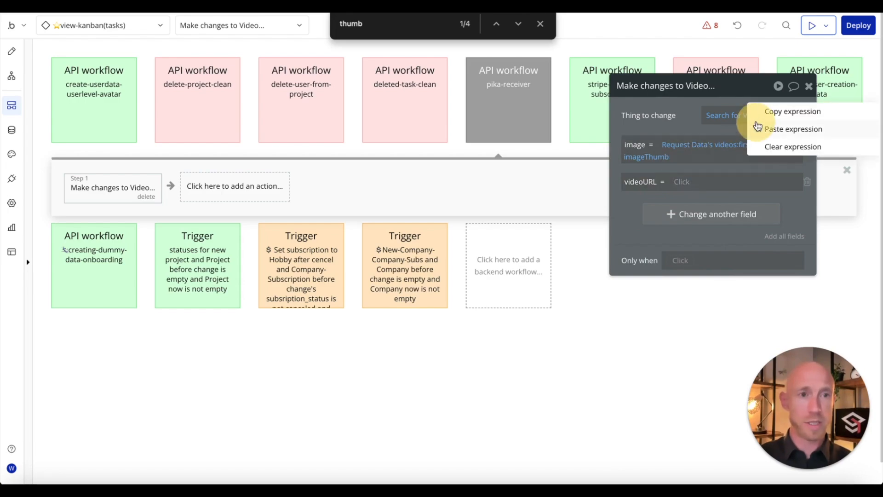
click(763, 119)
right_click(691, 179)
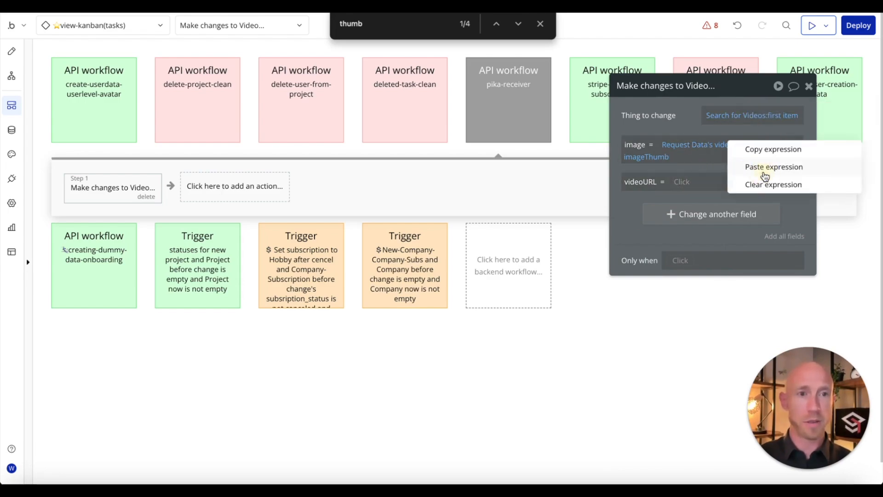
click(738, 168)
click(656, 199)
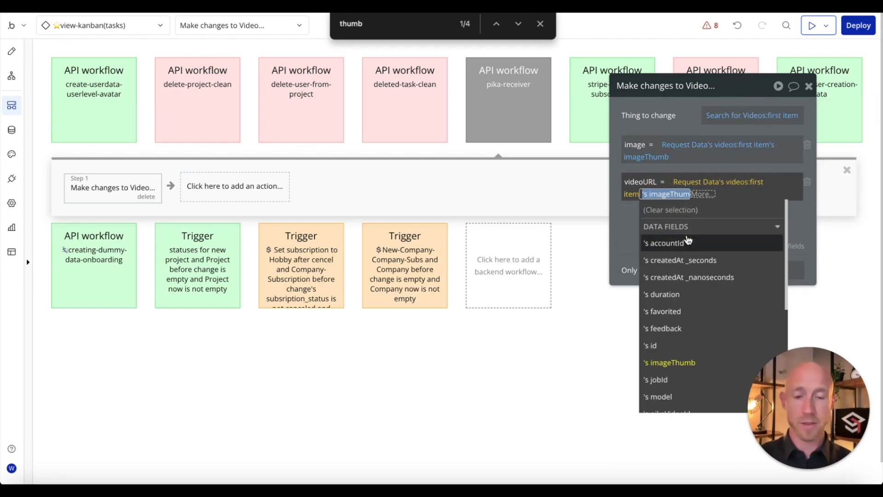
text(url)
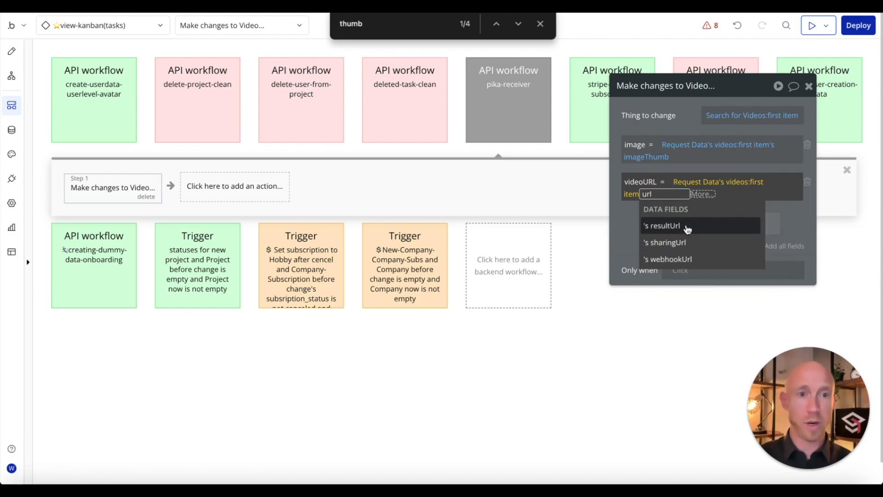
click(687, 228)
click(633, 229)
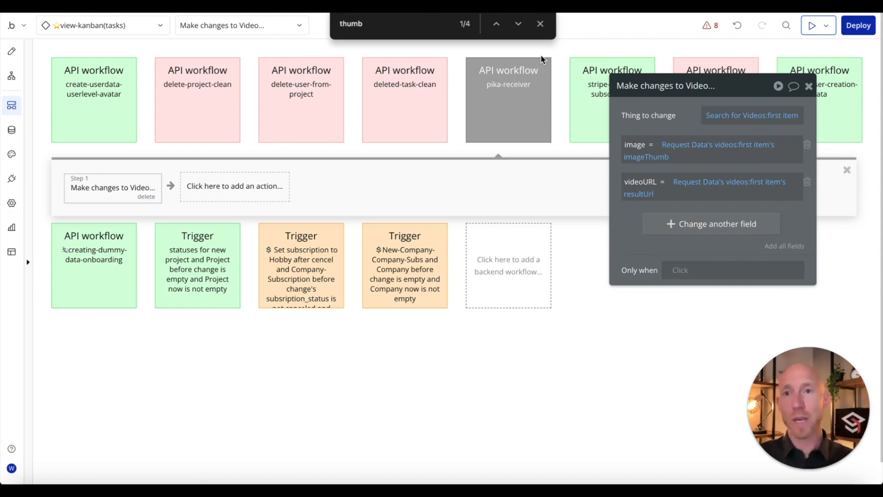
key(Escape)
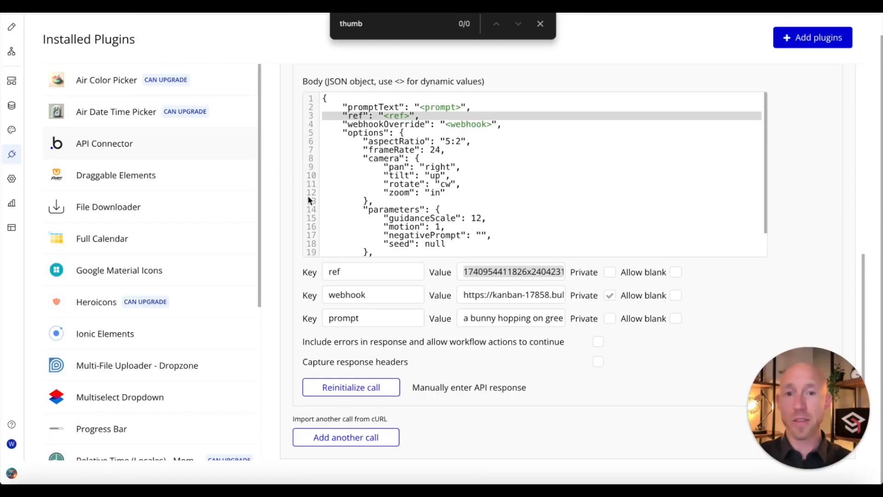
Step: Delete '/initialize' from the Pika webhook URL value so it ends at pika-receiver
click(485, 294)
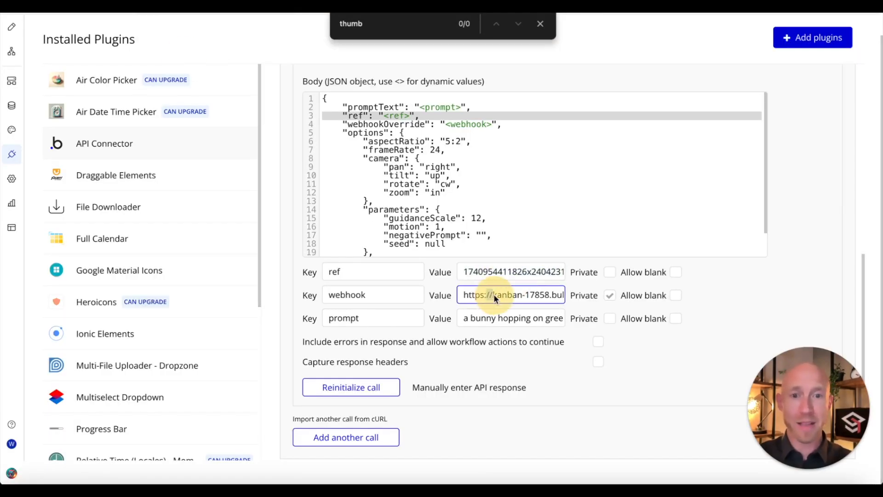
drag(500, 295, 612, 297)
click(553, 297)
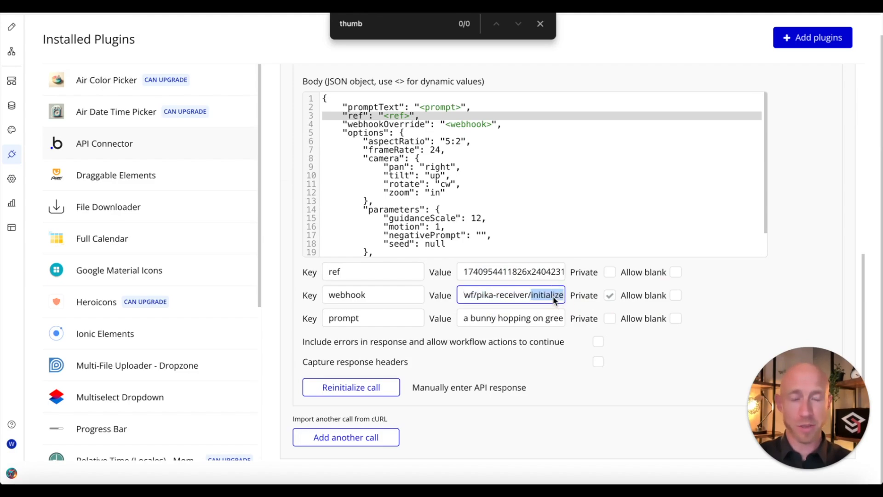
key(BackSpace)
key(BackSpace)
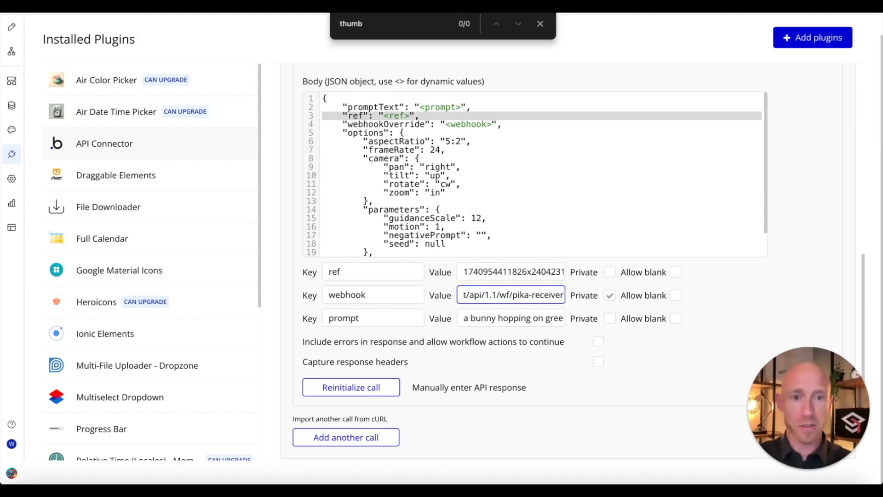
click(542, 331)
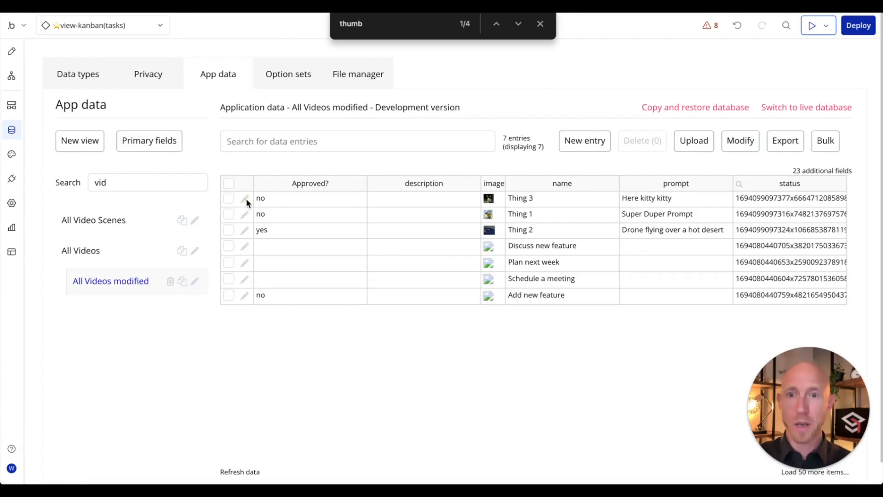
Step: Copy the Thing 3 video record's Unique id from App data
click(245, 199)
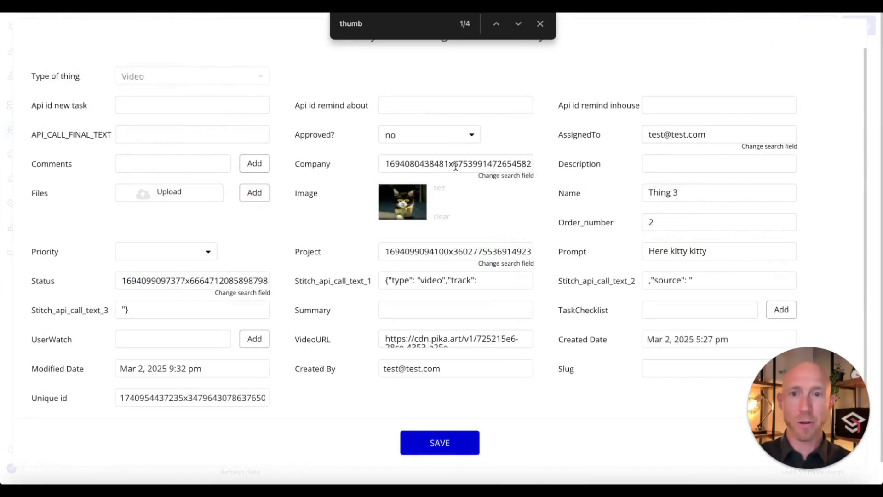
double_click(257, 397)
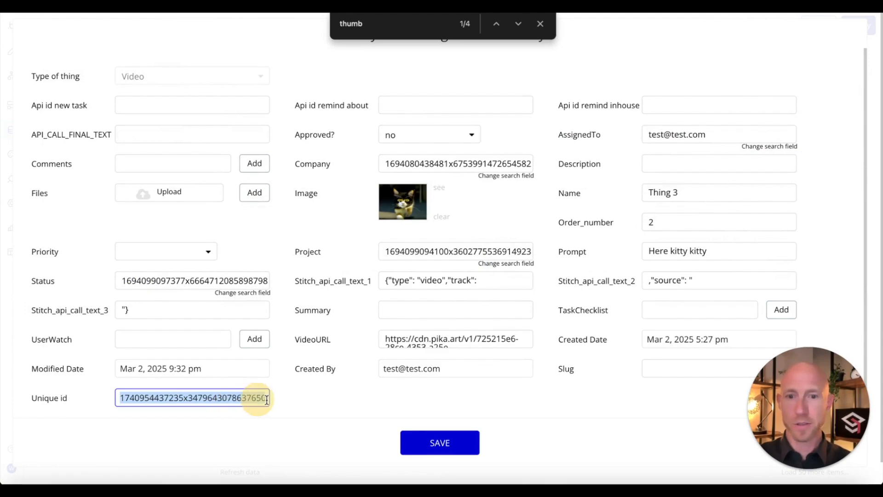
click(432, 442)
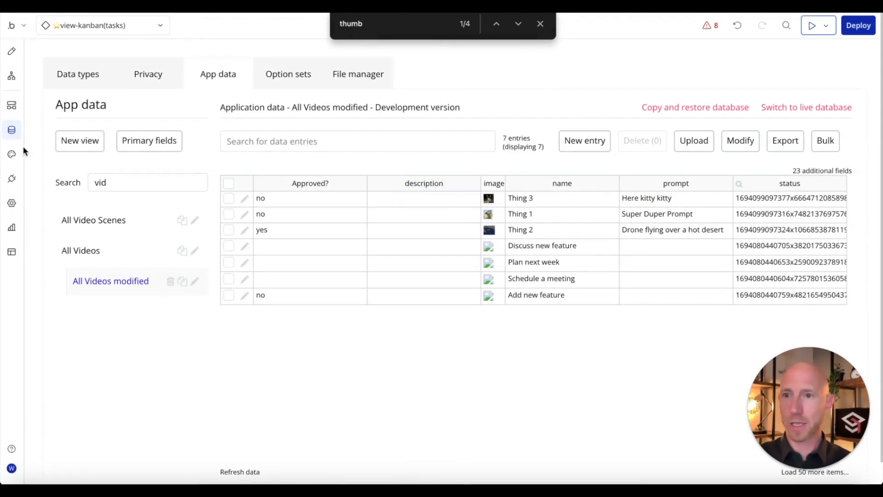
click(12, 178)
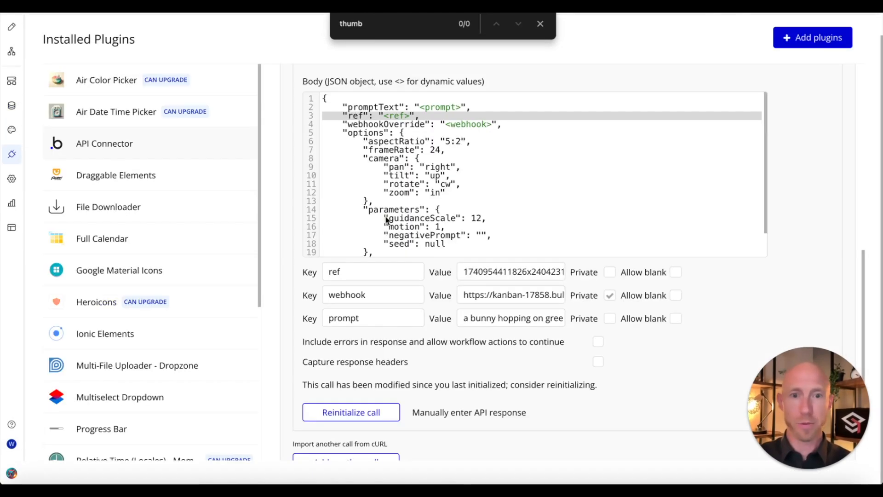
Step: Replace the Pika call's ref value with Thing 3's id and review the prompt and webhook URL
double_click(521, 273)
click(532, 318)
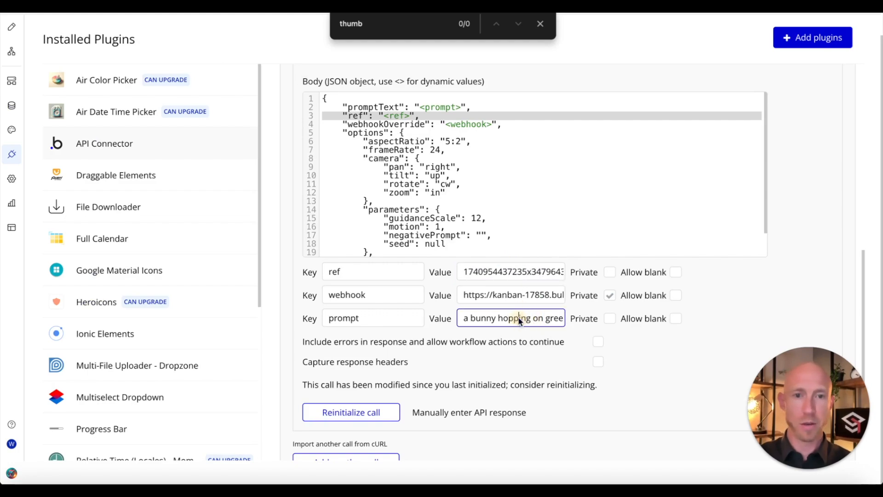
drag(520, 318, 616, 318)
double_click(536, 318)
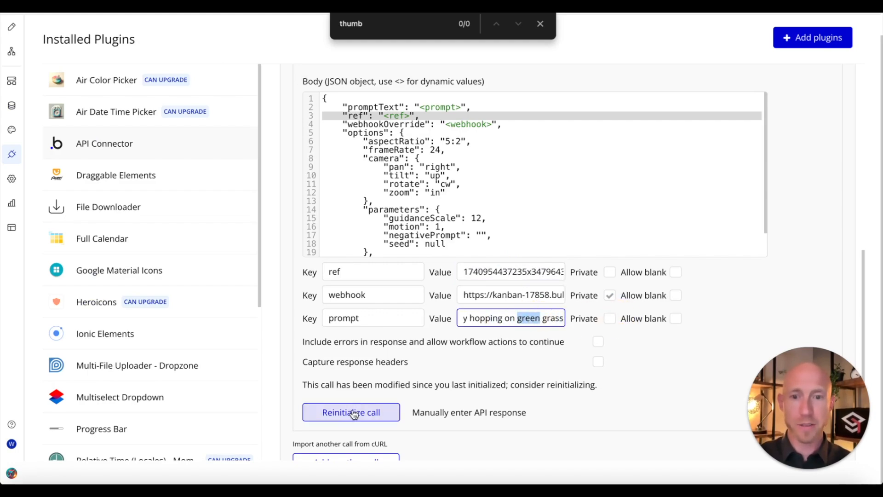
click(509, 294)
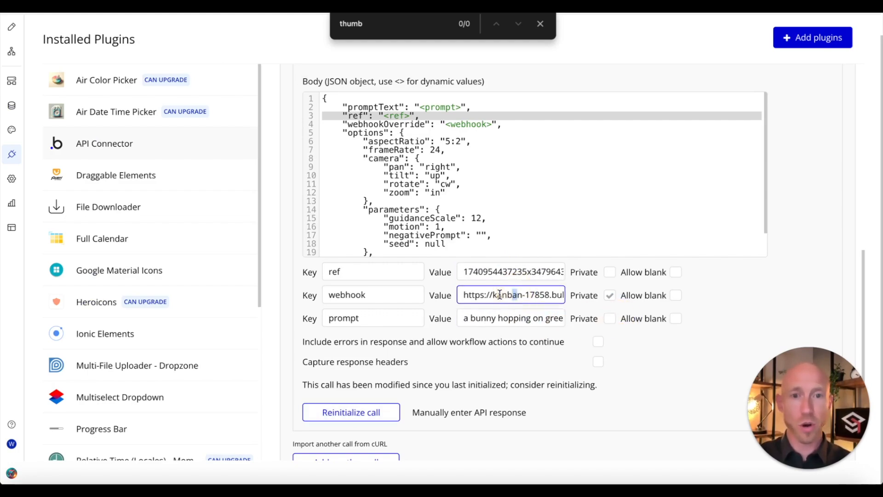
drag(550, 295, 650, 294)
click(530, 294)
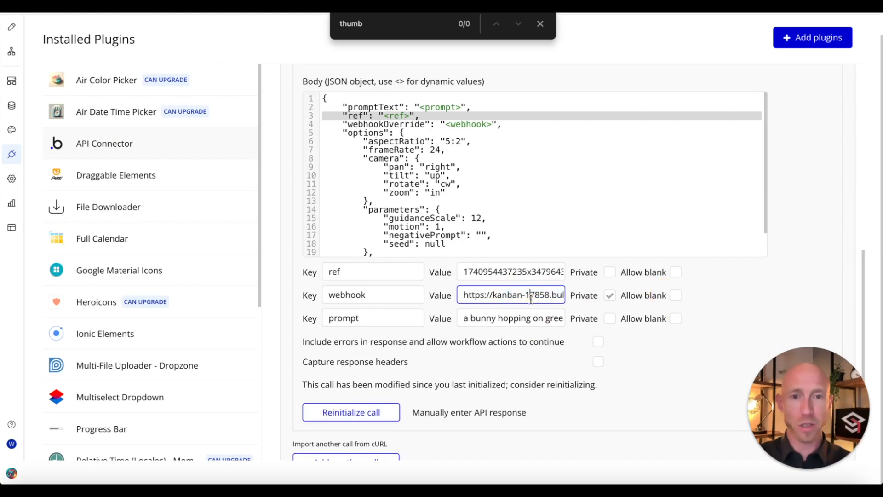
drag(529, 295, 655, 294)
Step: Reinitialize the Pika call and save its returned values
double_click(548, 270)
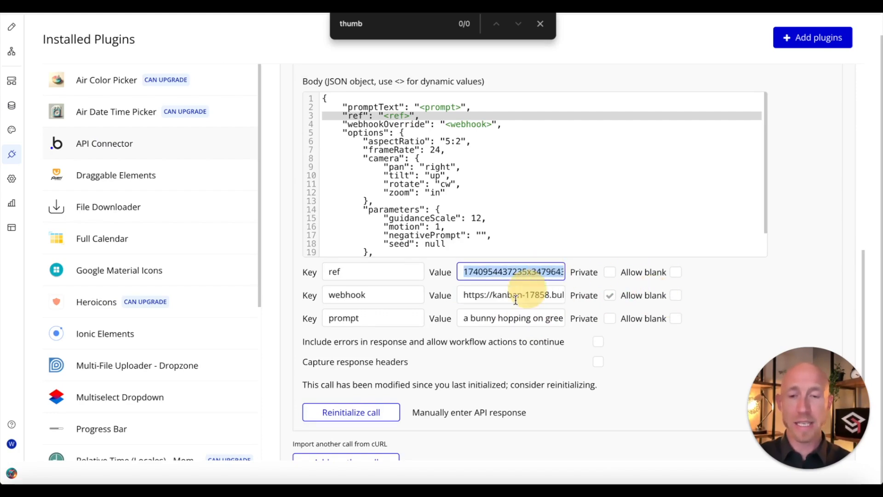
click(378, 418)
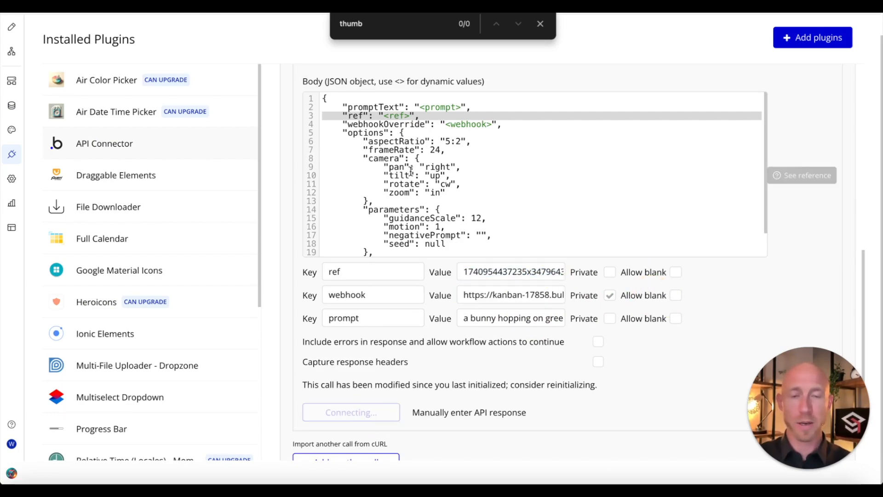
click(444, 390)
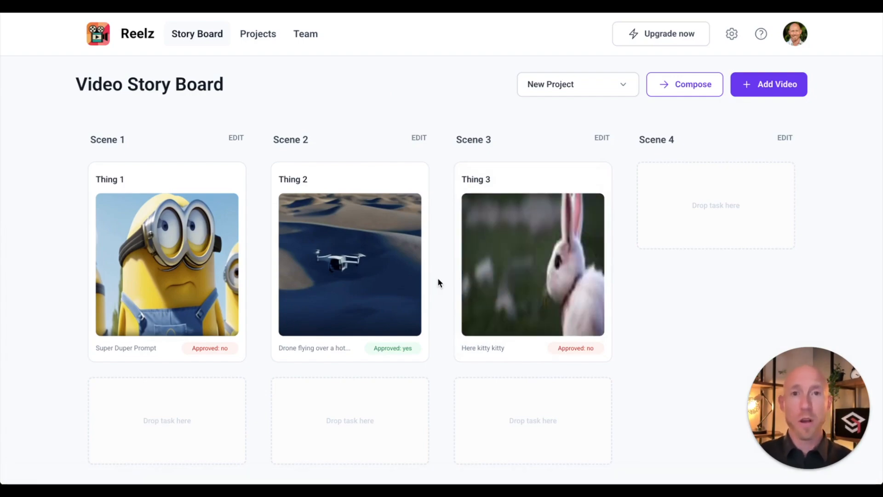
Step: Open Thing 3's scene details to watch the bunny clip, then close them
click(535, 261)
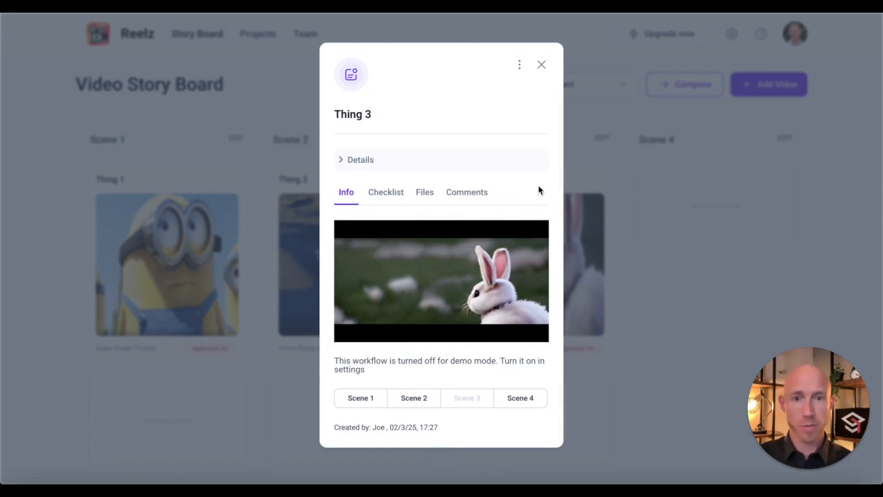
click(541, 64)
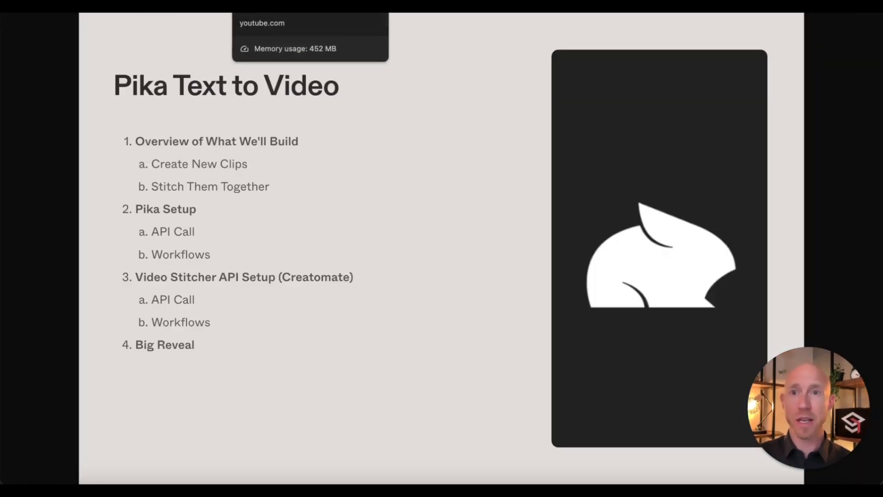
Step: Leave the YouTube Bubble–Pika tutorial for the creatomate.com browser tab
click(258, 7)
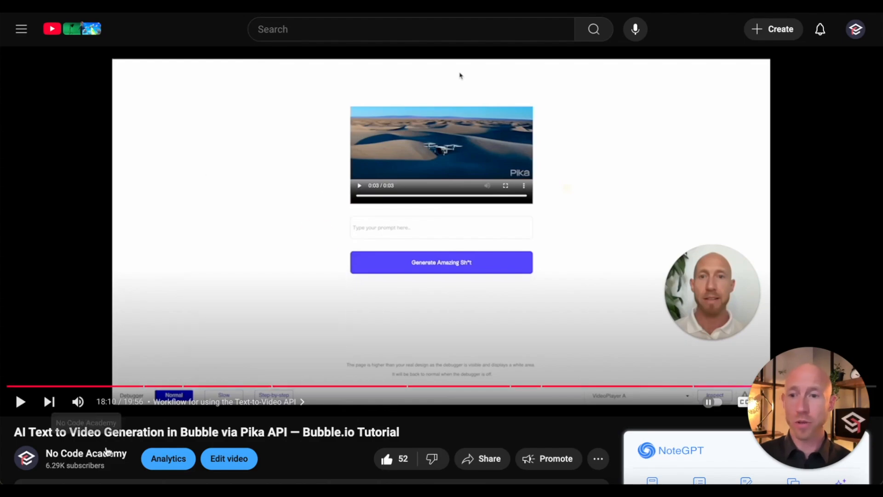
drag(60, 431, 375, 433)
click(254, 418)
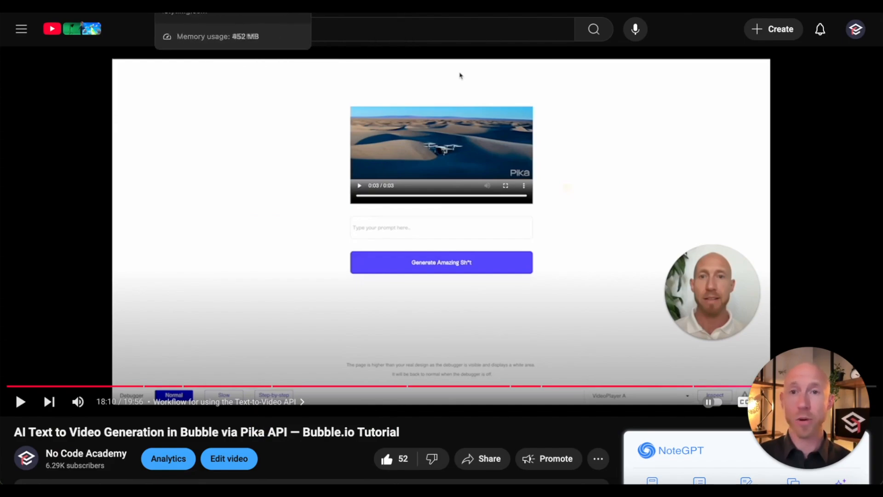
click(391, 7)
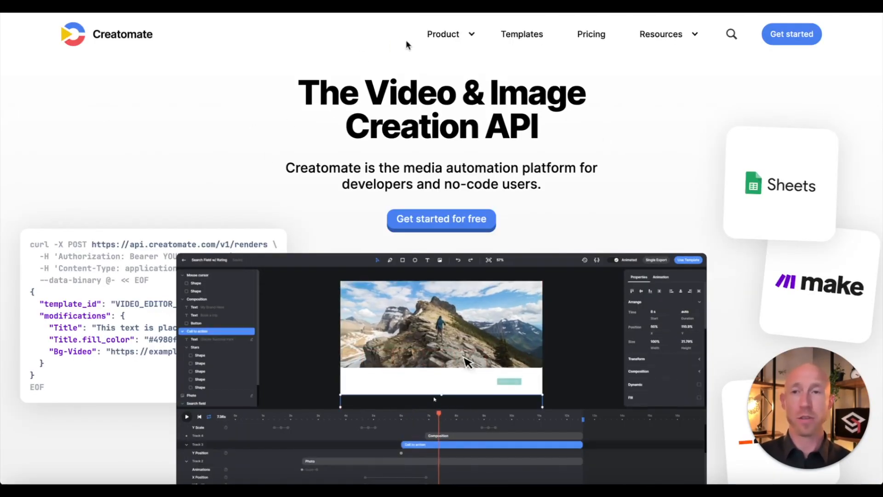
Step: Open the Default Project Quick Start and launch the 'Create video using the API' tutorial
click(796, 41)
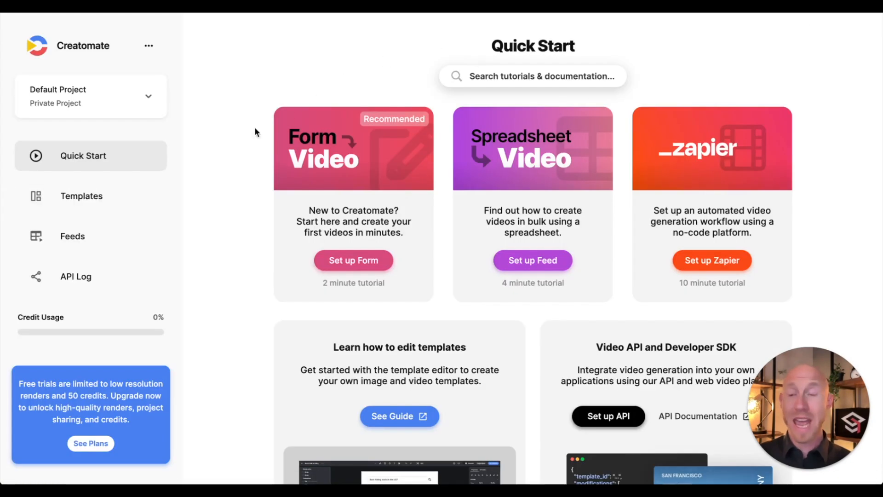
scroll(233, 172, down, 1)
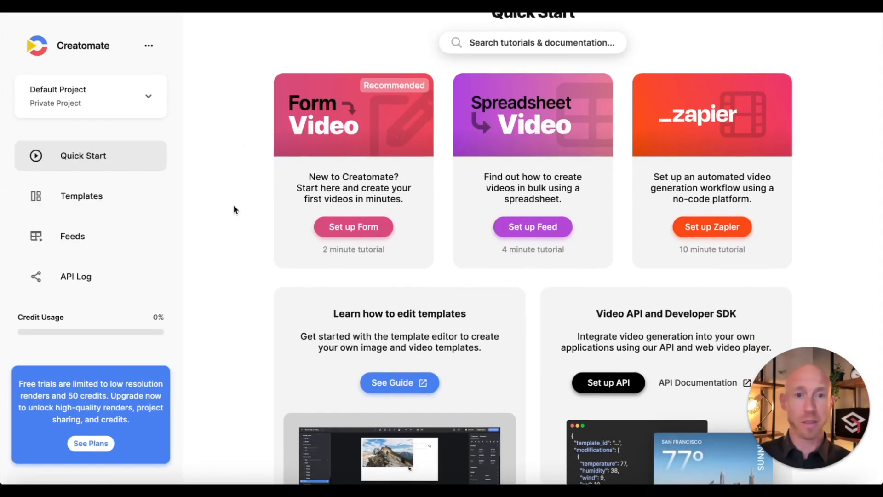
scroll(234, 208, up, 1)
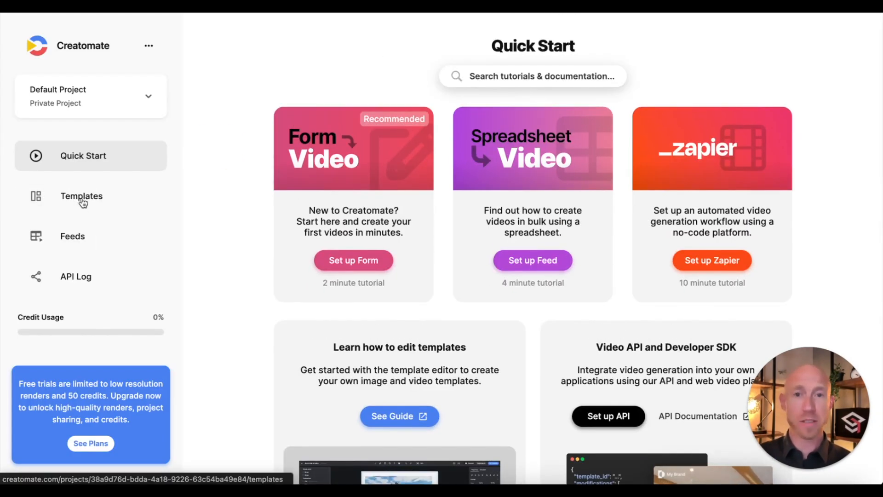
scroll(552, 305, down, 3)
click(613, 323)
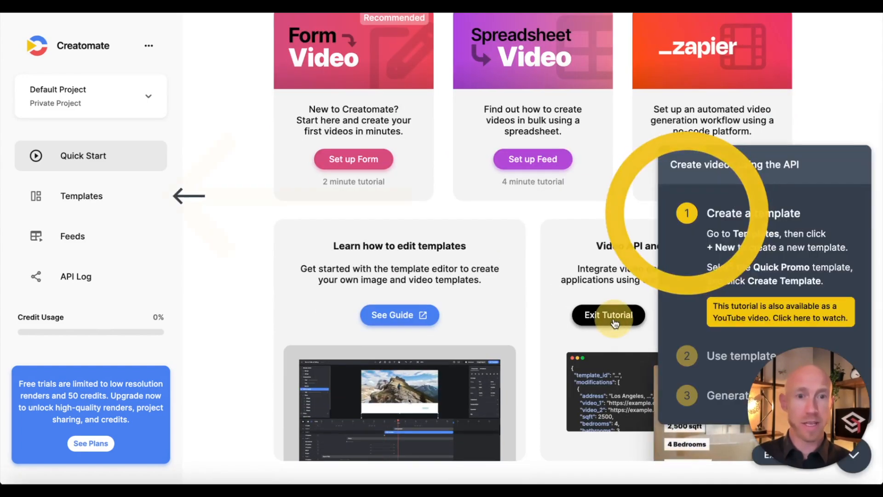
Step: Create a new blank template from scratch in 9:16 vertical format
click(86, 194)
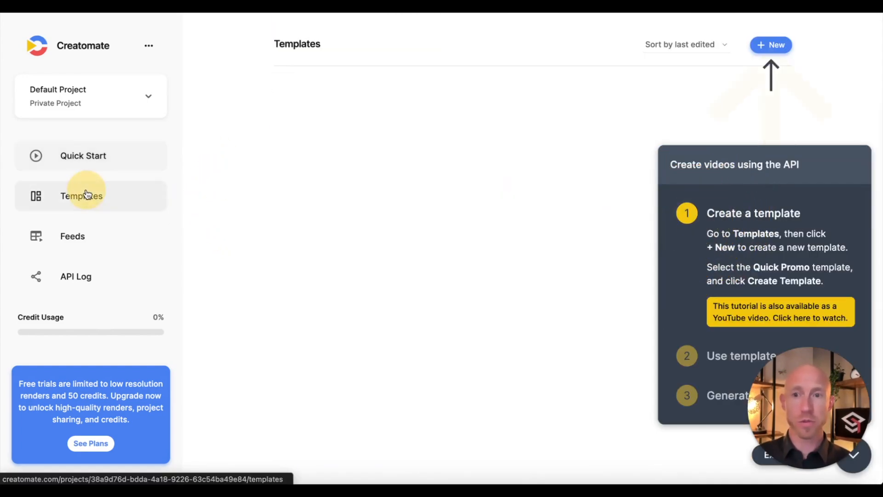
click(771, 45)
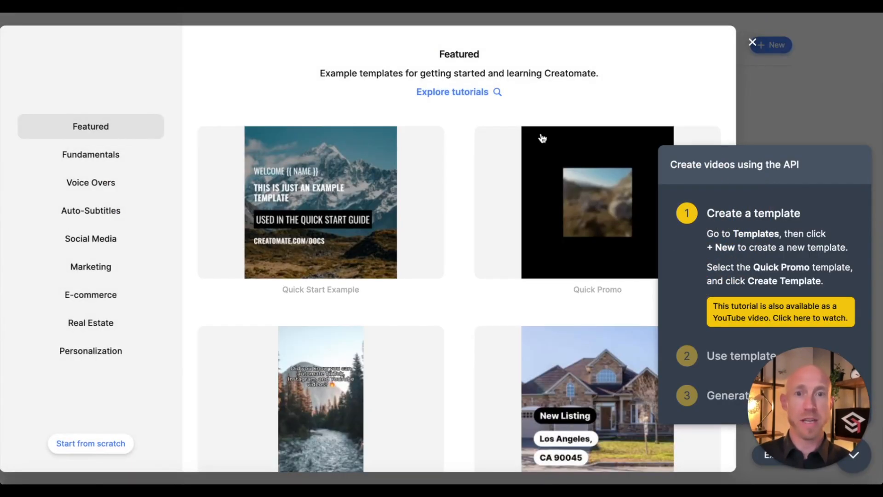
scroll(520, 331, down, 3)
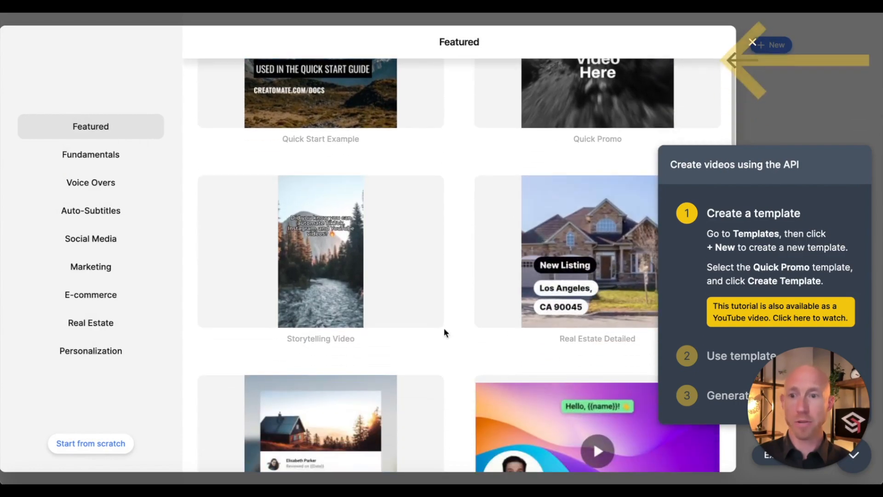
click(102, 442)
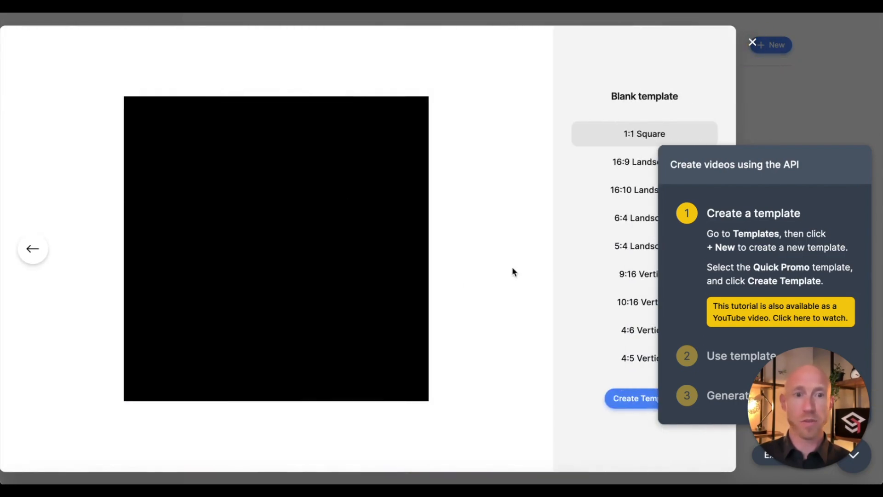
click(623, 273)
click(625, 399)
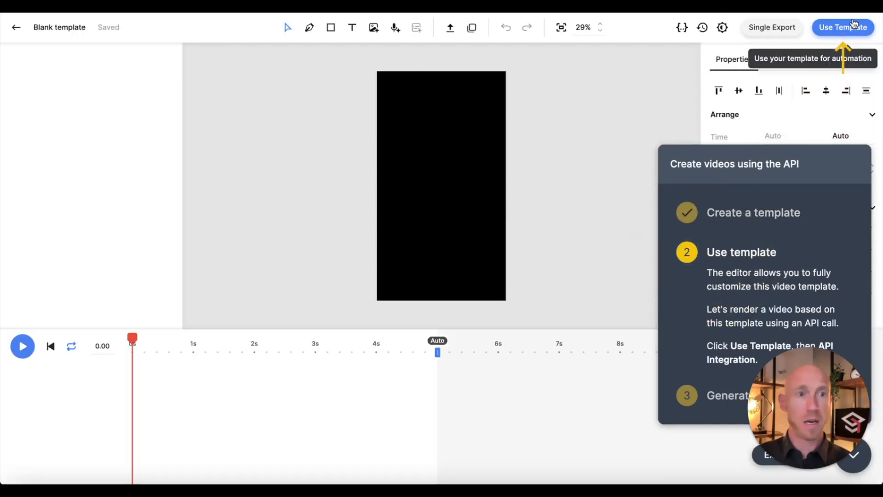
Step: Copy the template's cURL request from its API Integration panel
click(822, 36)
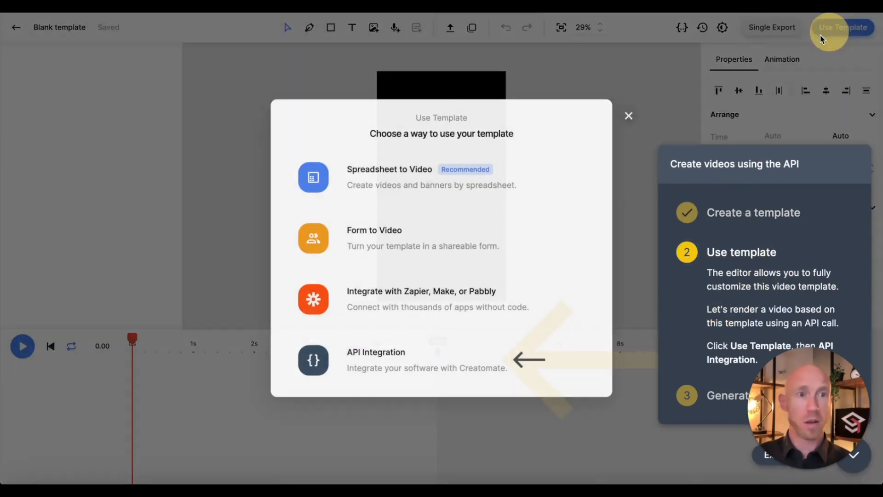
click(407, 363)
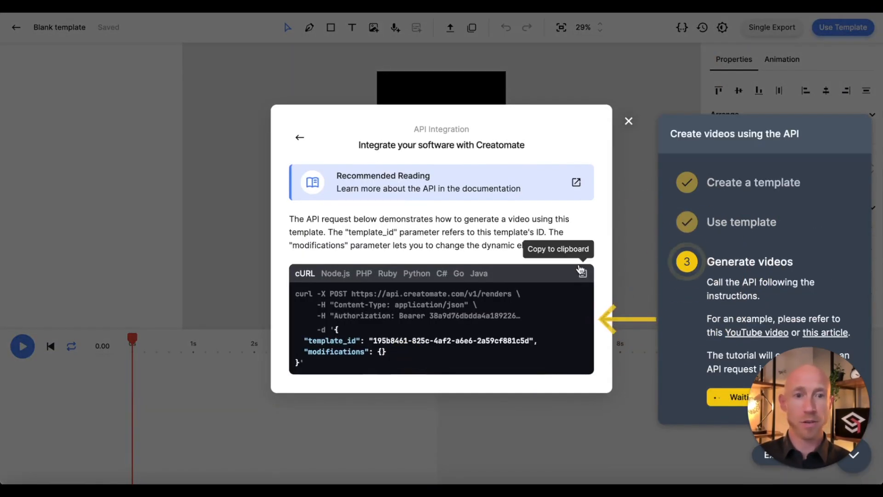
click(583, 273)
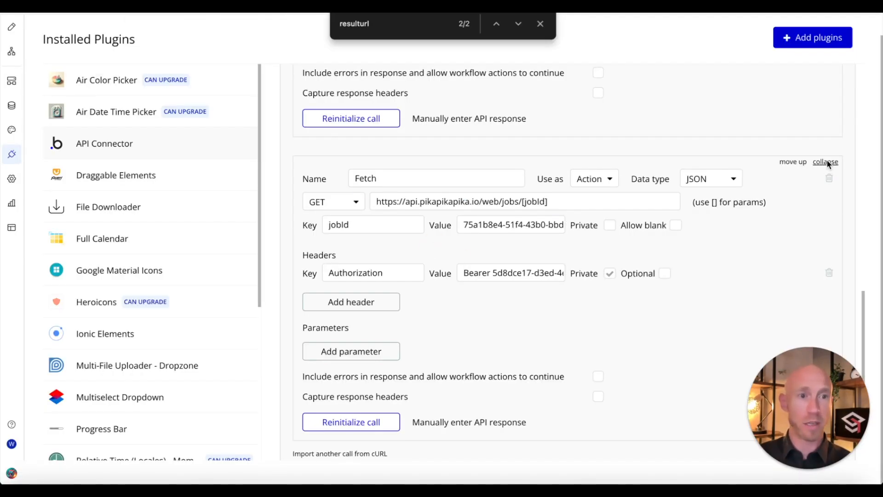
Step: Collapse the Fetch and Generate Video calls and the whole Pika API section
click(826, 162)
scroll(798, 157, up, 5)
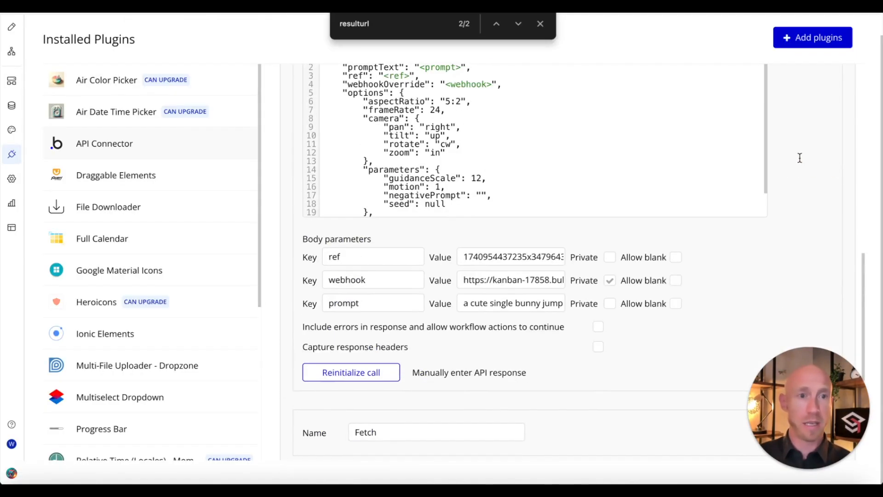
scroll(799, 158, up, 8)
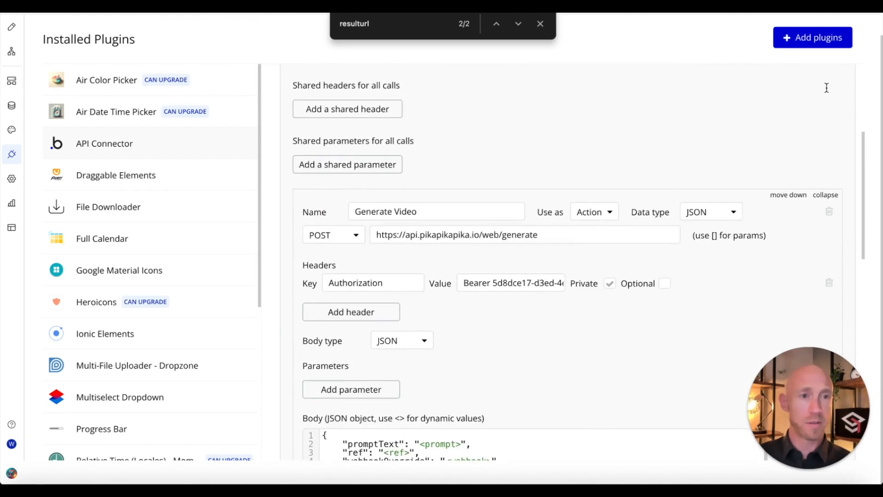
click(826, 195)
scroll(818, 195, up, 5)
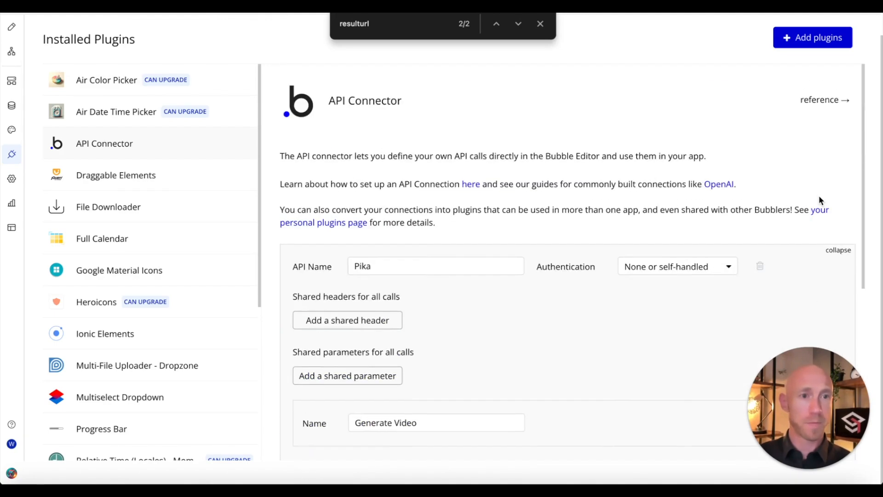
click(838, 251)
scroll(635, 270, down, 1)
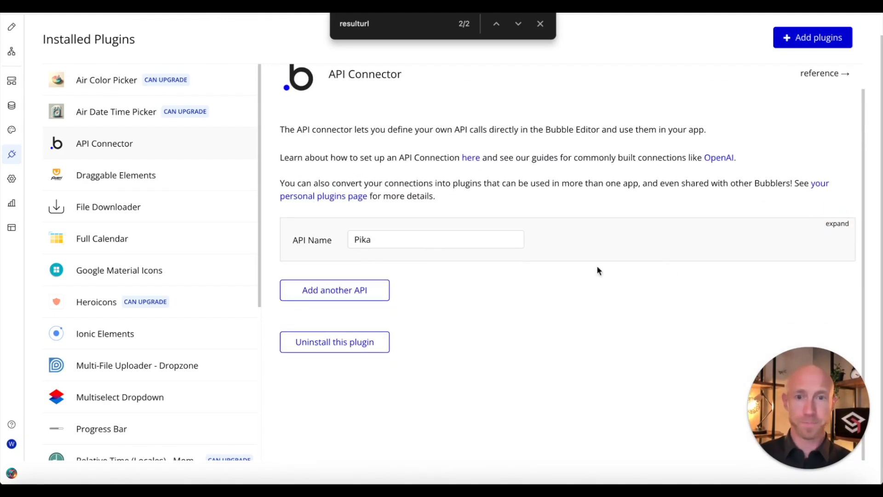
Step: Add a second API to the connector and name it Video Stitcher
click(315, 290)
triple_click(405, 295)
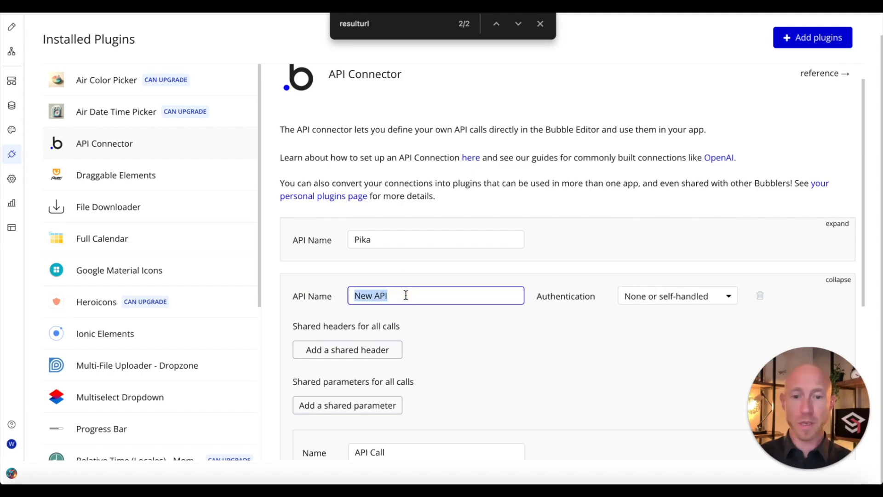
text(Video Stitcher)
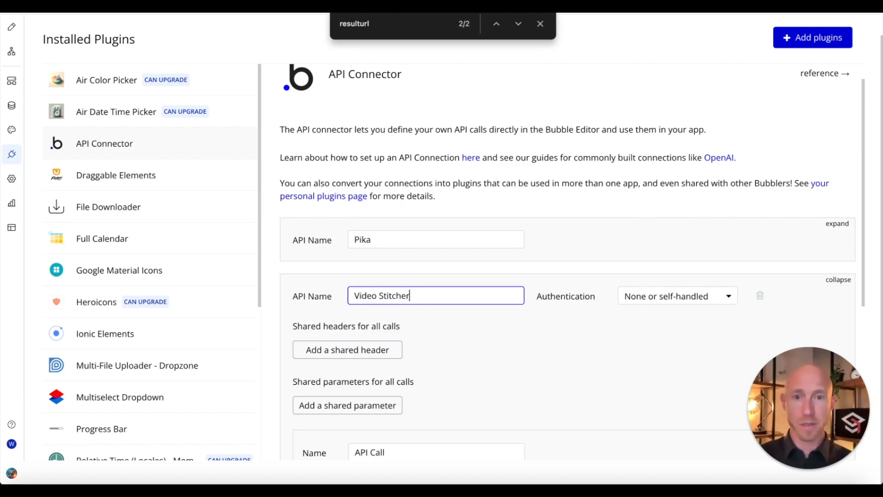
click(498, 338)
scroll(456, 414, down, 2)
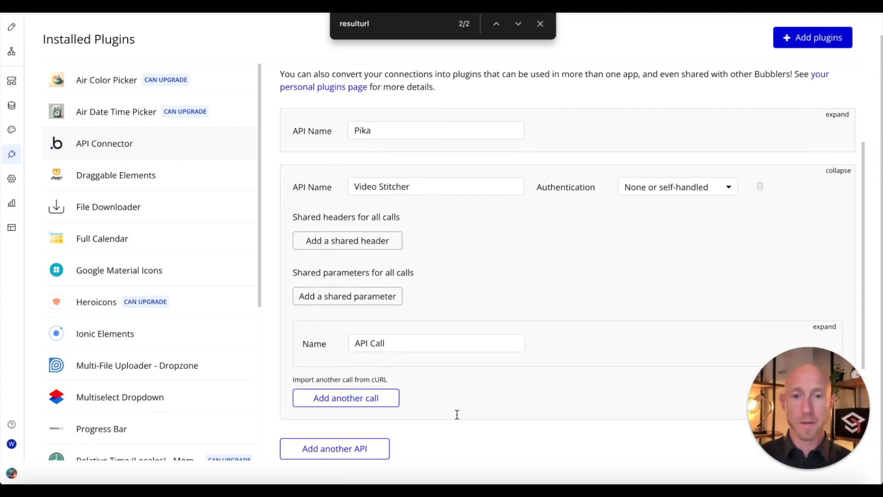
double_click(377, 380)
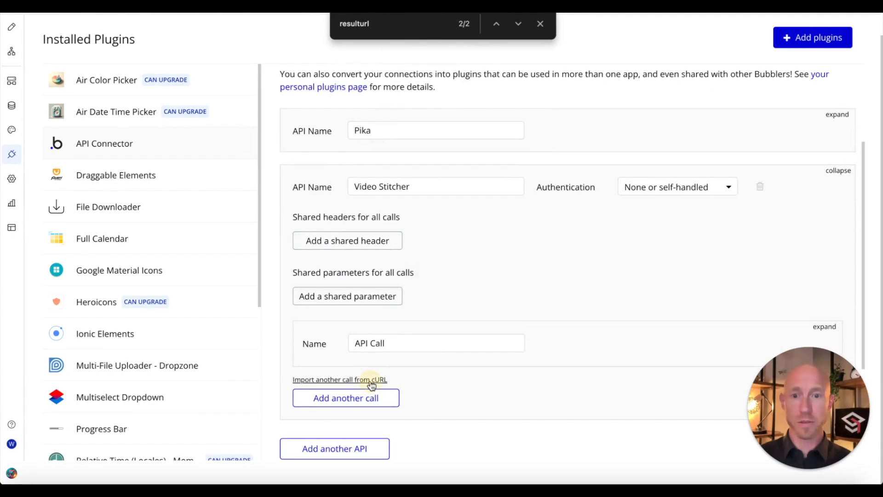
Step: Import the copied Creatomate cURL as a new call and delete the empty default API Call
click(369, 380)
key(ctrl+v)
click(434, 276)
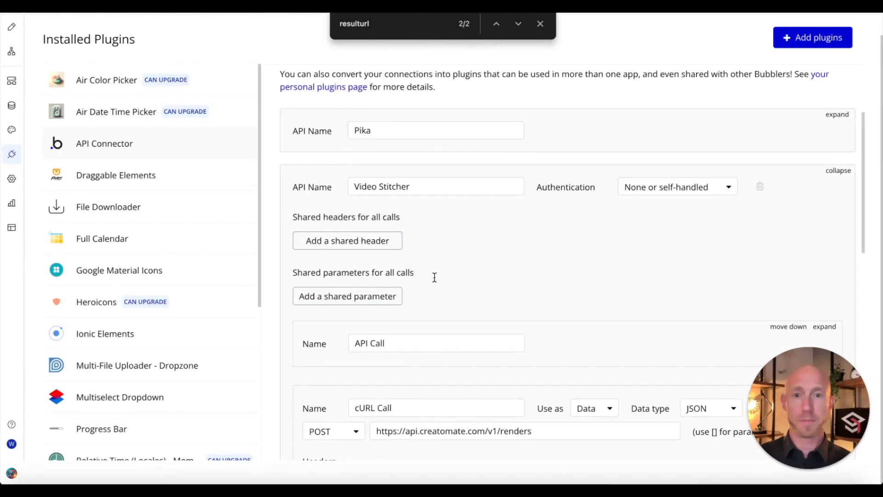
scroll(566, 303, down, 3)
click(823, 80)
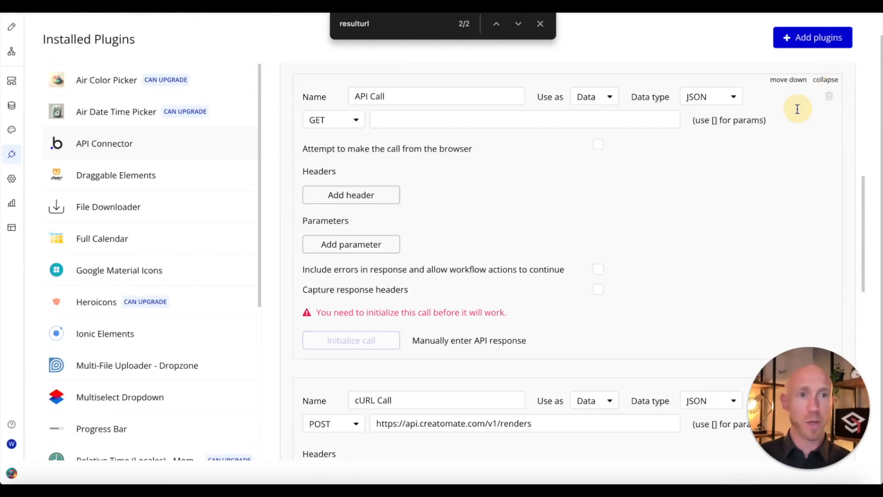
click(829, 96)
click(428, 130)
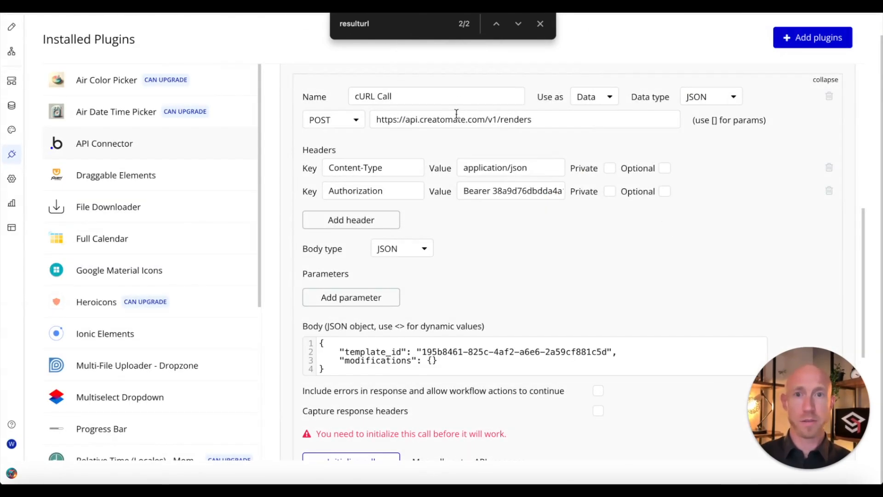
Step: Name the cURL call 'Stitch It Good' and set it to be used as an Action
triple_click(455, 97)
text(Stitich It G)
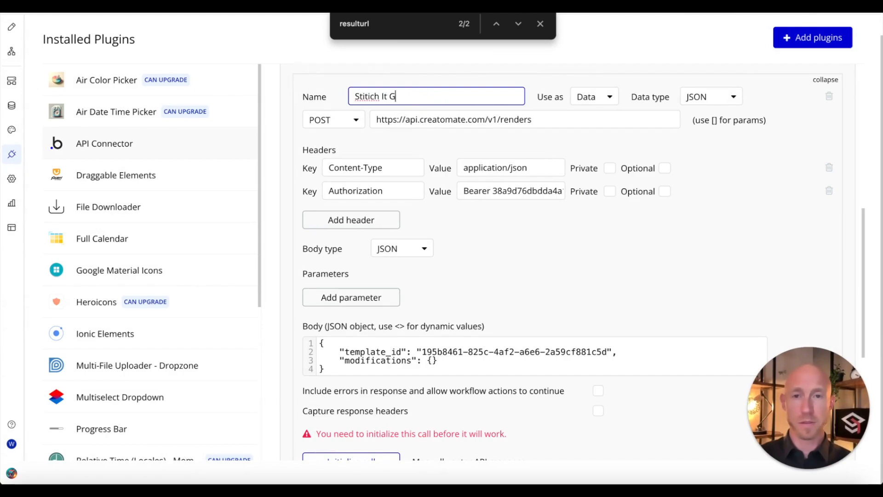
text(ood)
click(593, 97)
click(594, 111)
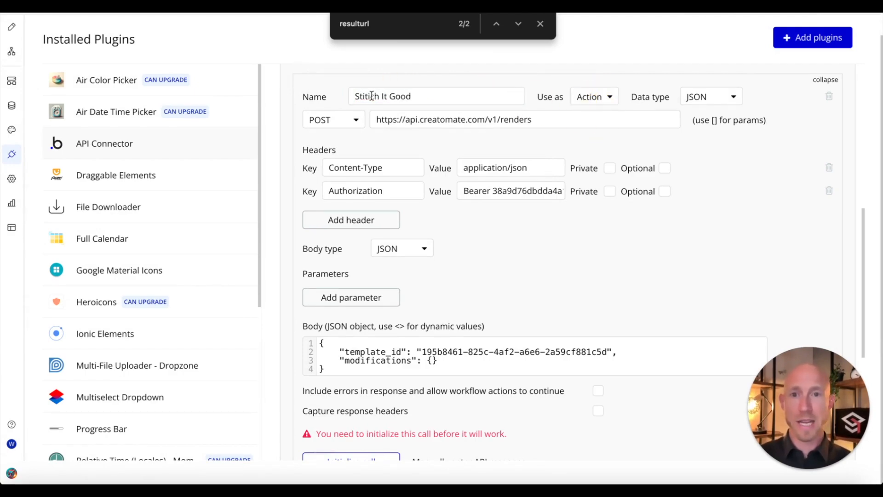
click(364, 97)
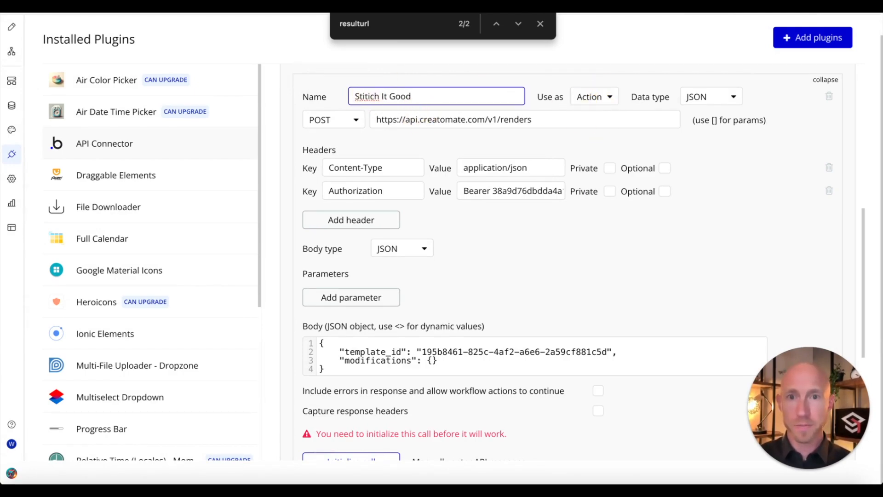
click(369, 98)
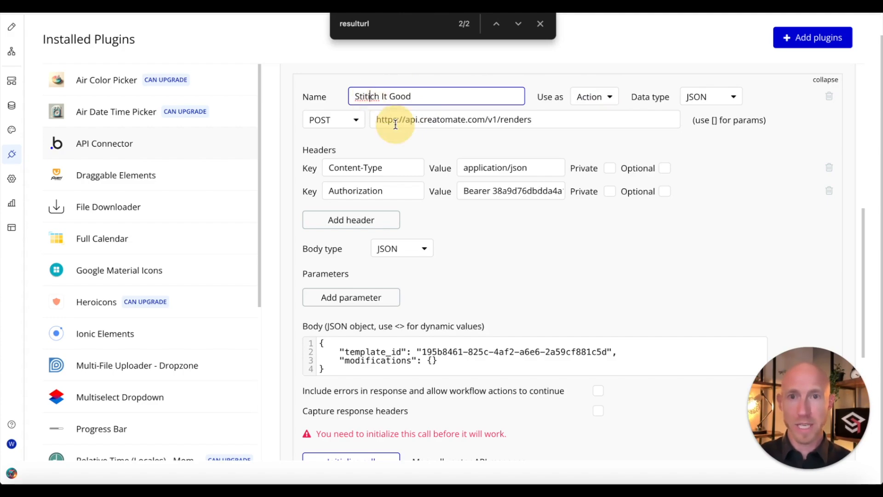
key(BackSpace)
click(410, 132)
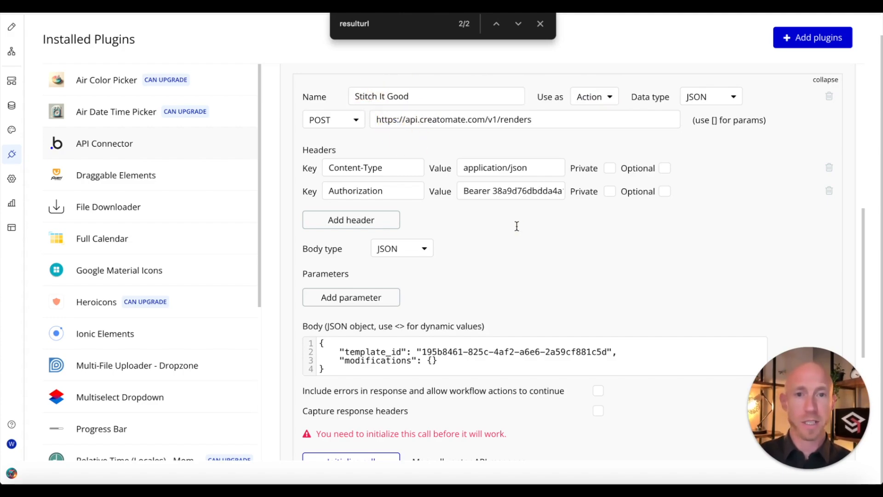
Step: Initialize the Stitch It Good call and save its returned value types
scroll(516, 225, down, 3)
scroll(399, 316, up, 2)
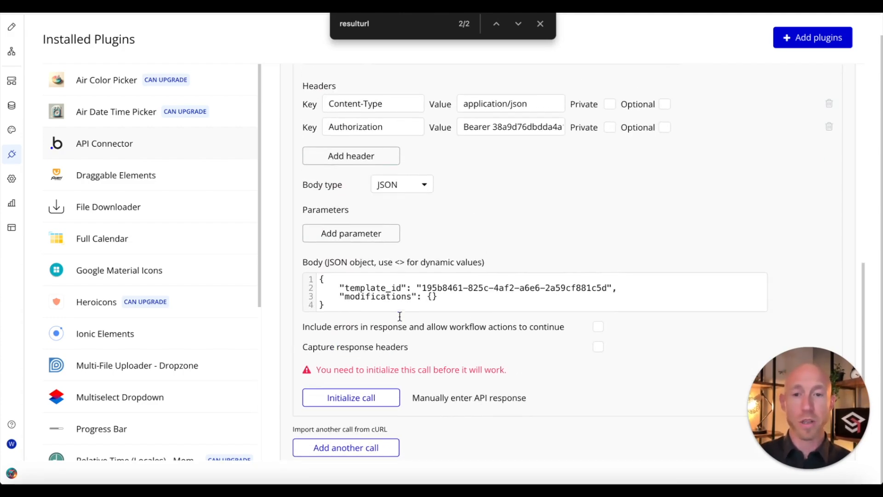
click(367, 398)
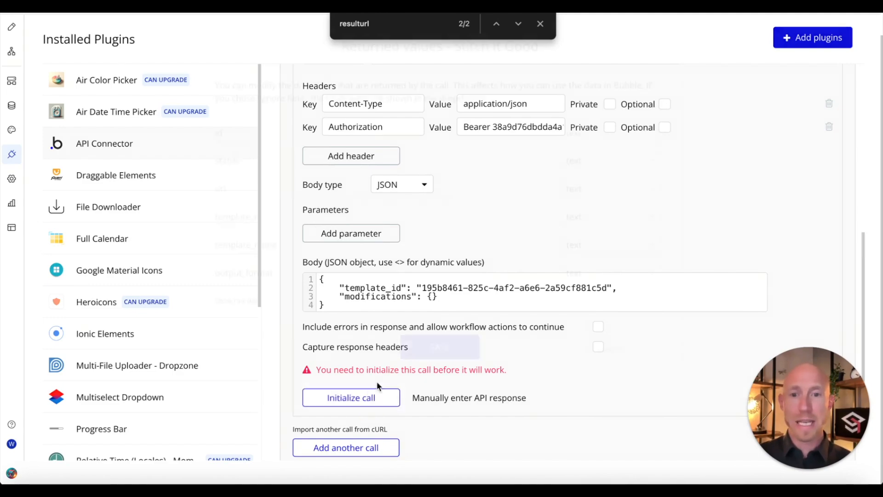
click(436, 346)
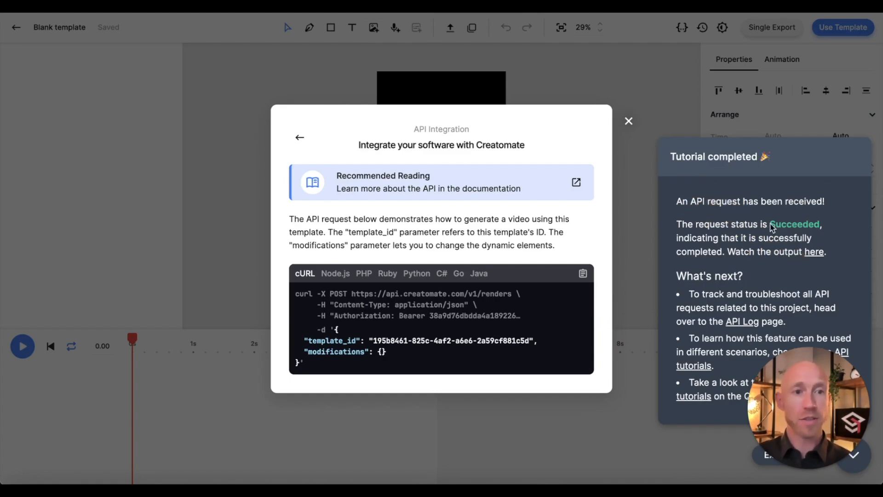
Step: Close Creatomate's API Integration example to return to the blank template
click(628, 123)
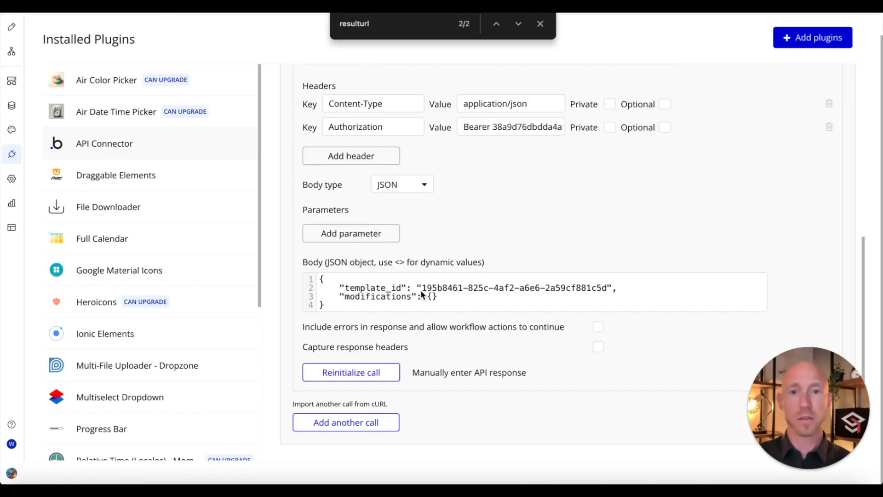
Step: Place the cursor in the Stitch It Good call's Body JSON editor
click(421, 292)
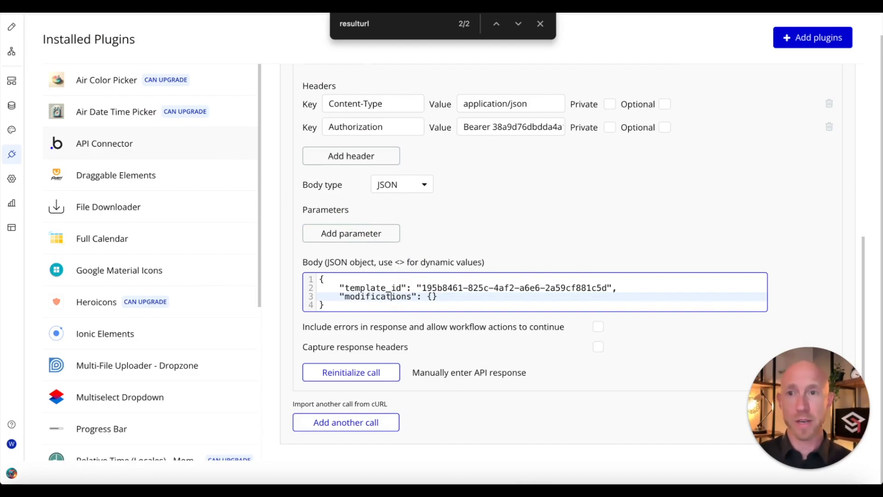
Step: Replace the Stitch It Good body with the 1280×720 mp4 render JSON
key(ctrl+a)
key(ctrl+v)
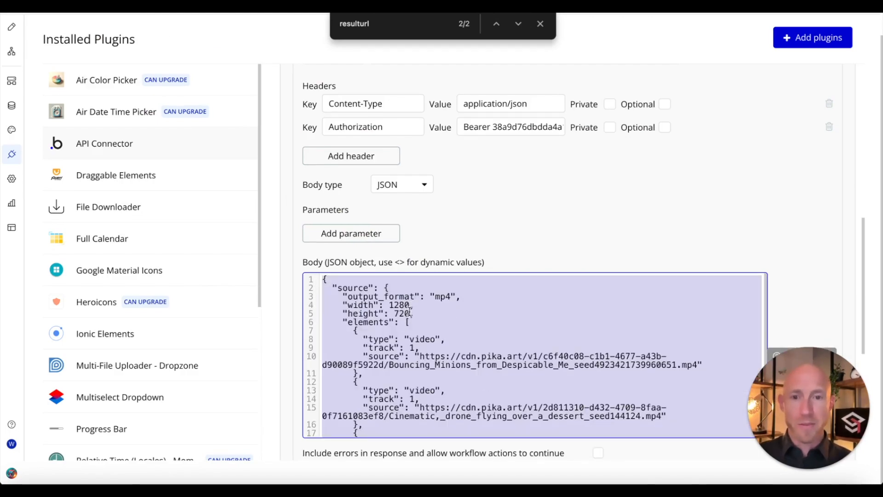
scroll(476, 250, down, 5)
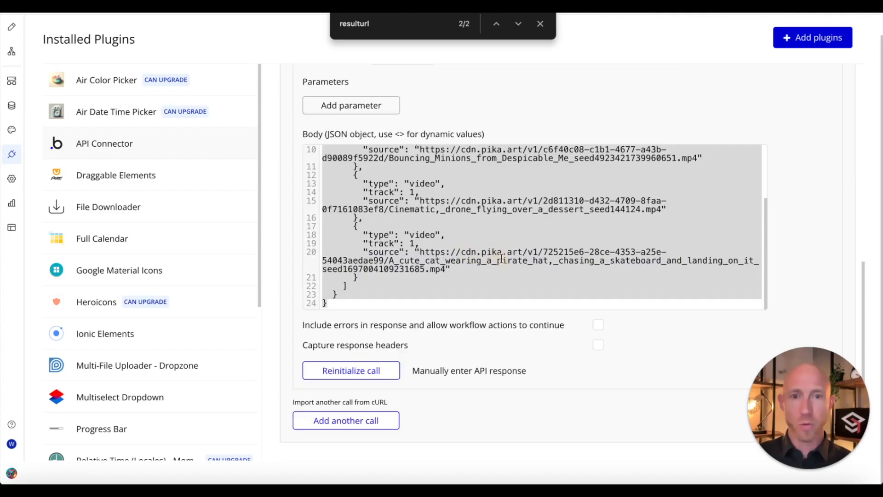
scroll(494, 245, up, 3)
scroll(357, 180, up, 1)
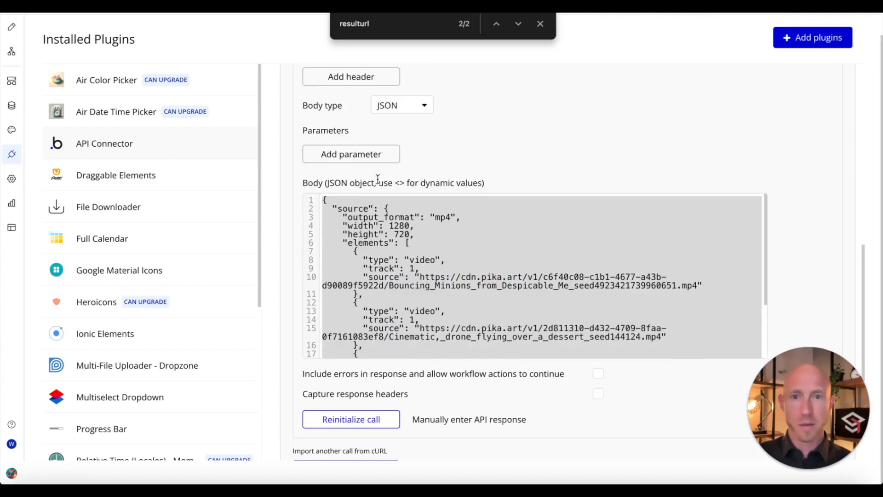
Step: Swap the hardcoded video elements list for an <elements> parameter
click(333, 200)
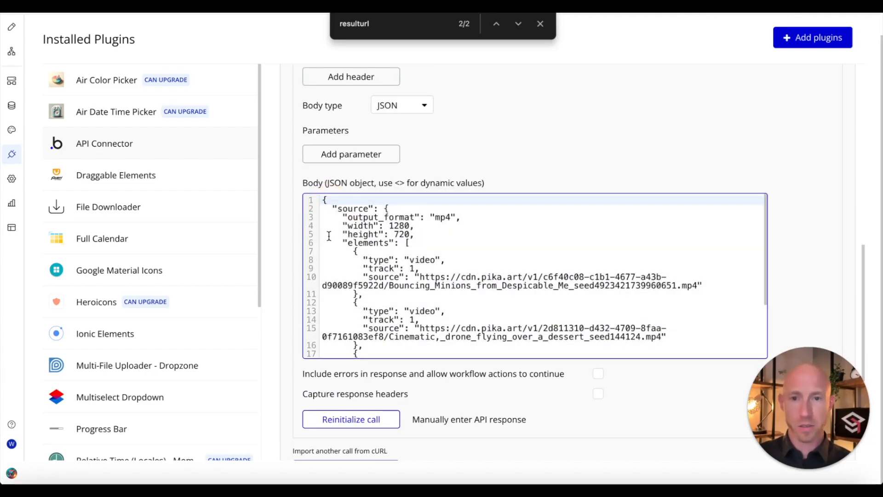
drag(333, 208, 405, 244)
scroll(359, 318, down, 3)
click(325, 353)
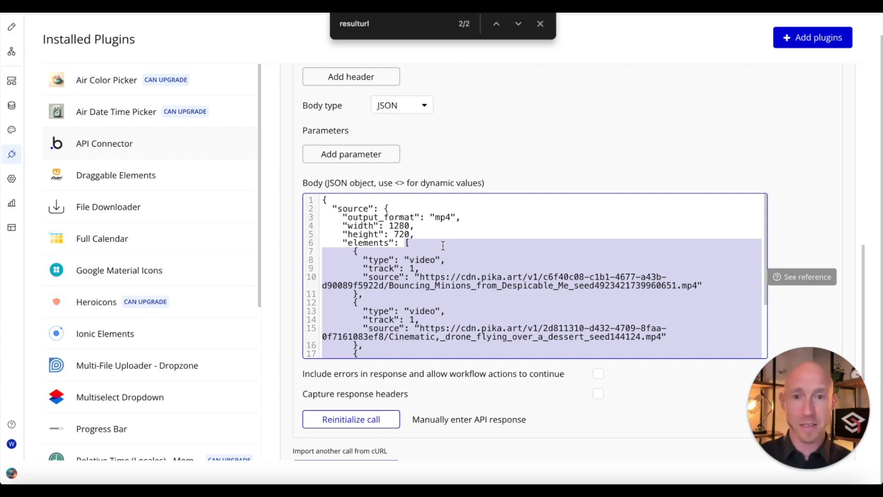
key(BackSpace)
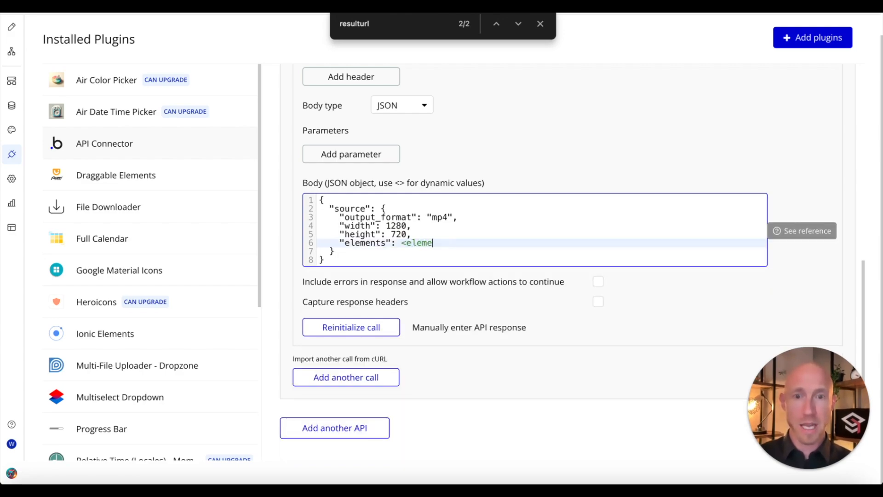
click(545, 136)
Step: Paste the video list into the elements Value field, then go to App data
click(529, 281)
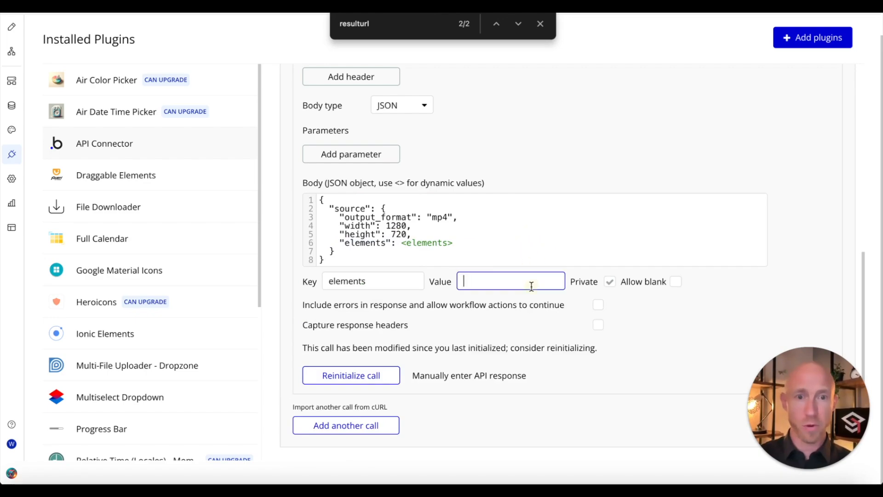
key(ctrl+v)
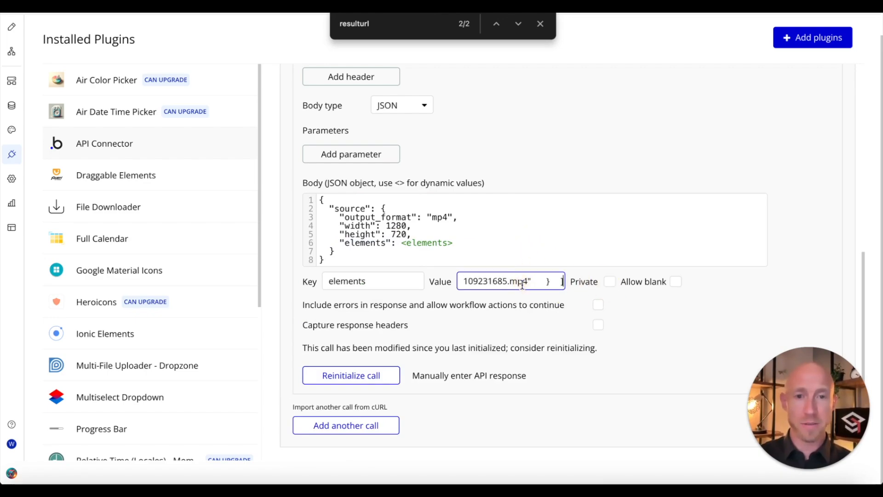
click(595, 157)
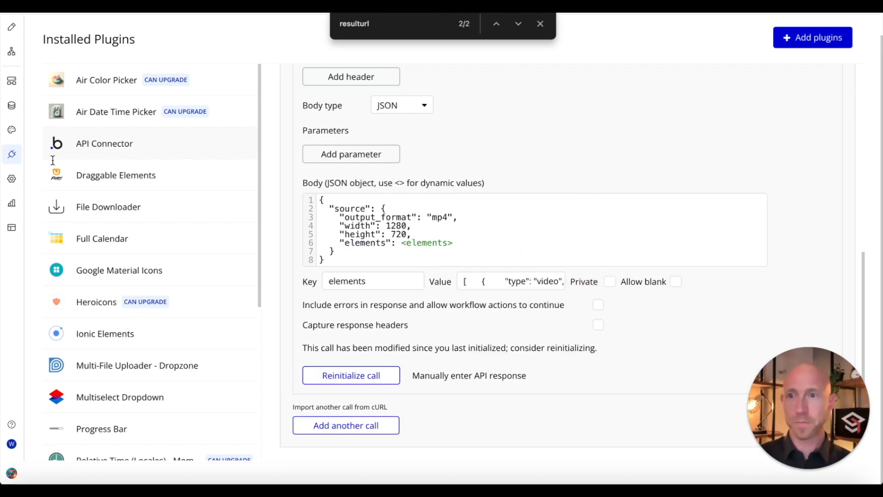
click(12, 106)
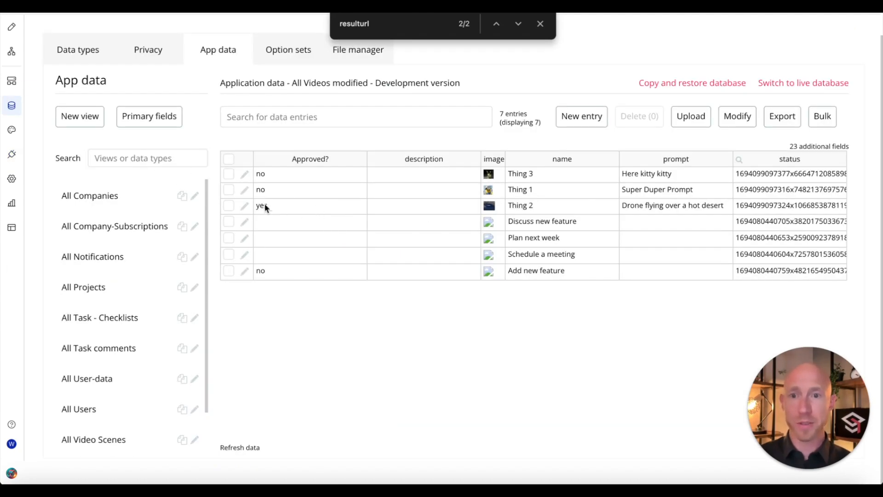
Step: Check the stored video entries and Thing 1's videoURL in All Videos
click(101, 435)
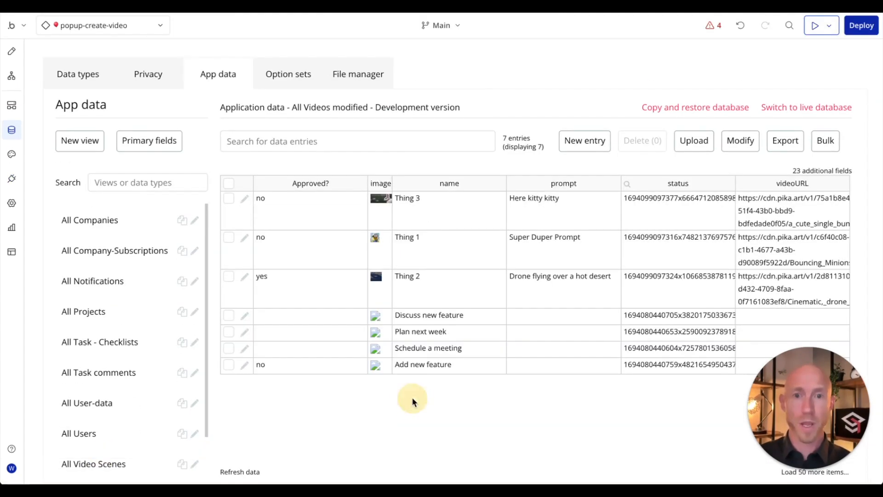
click(448, 232)
click(432, 286)
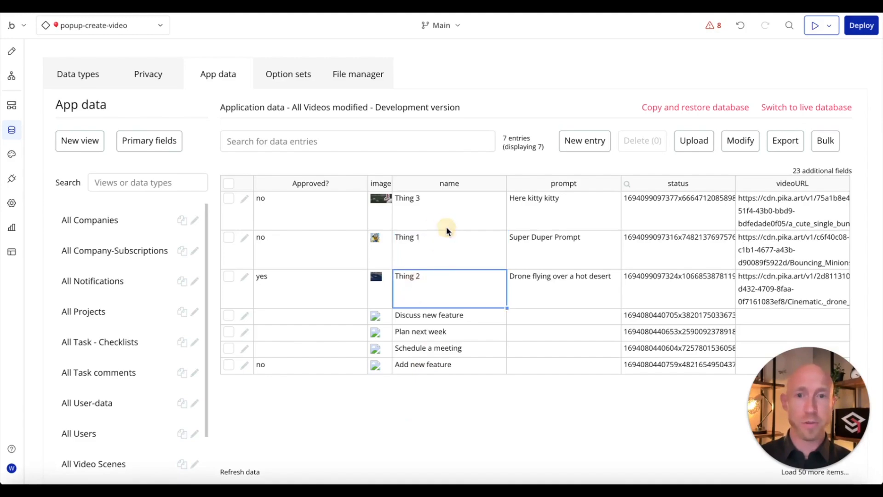
click(440, 221)
click(751, 263)
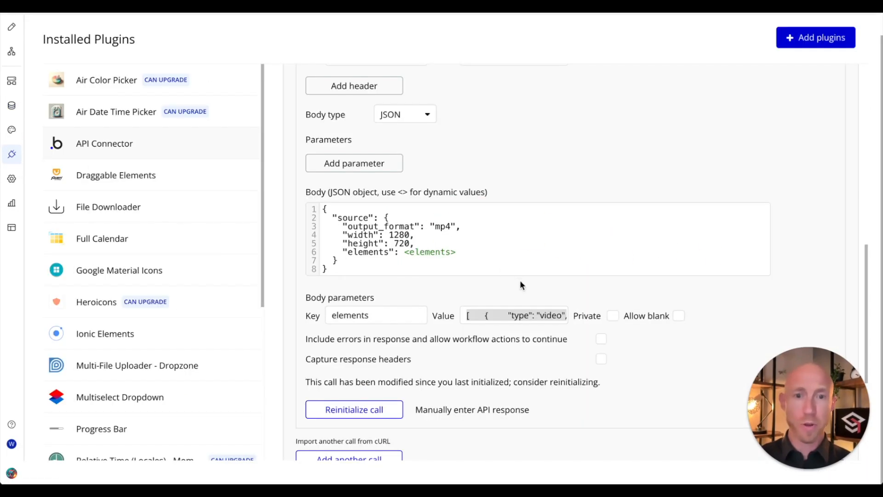
Step: Paste the updated scene video list into elements, reinitialize the call, and grab the returned render url
click(516, 312)
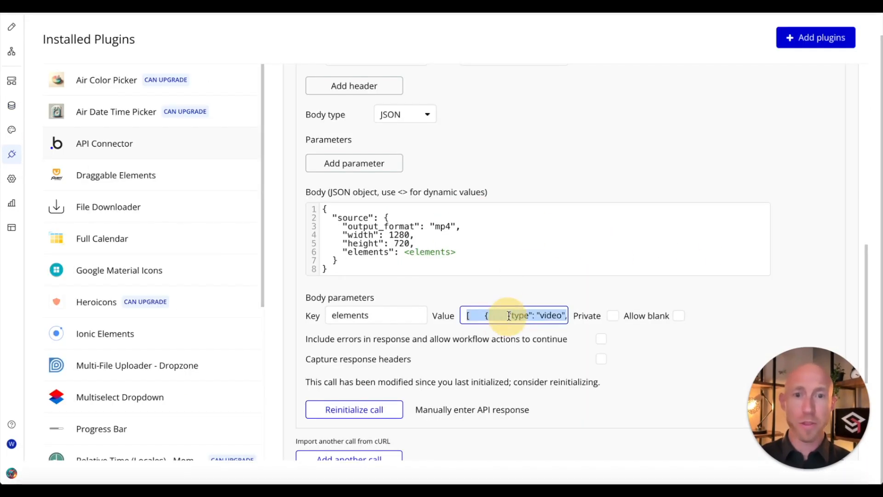
triple_click(516, 313)
key(super+v)
click(524, 298)
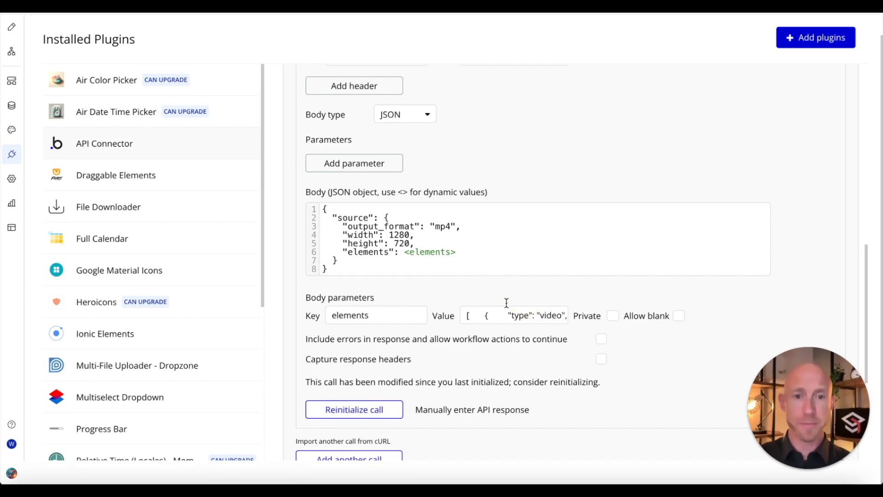
click(391, 410)
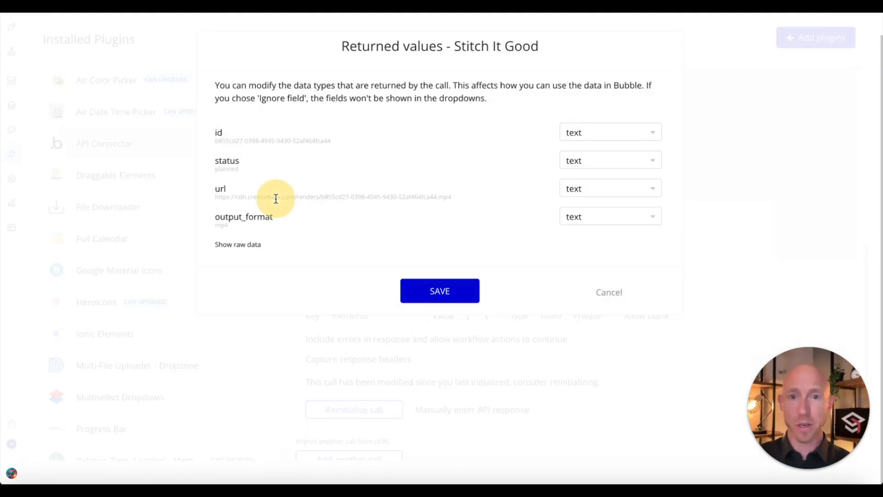
triple_click(276, 198)
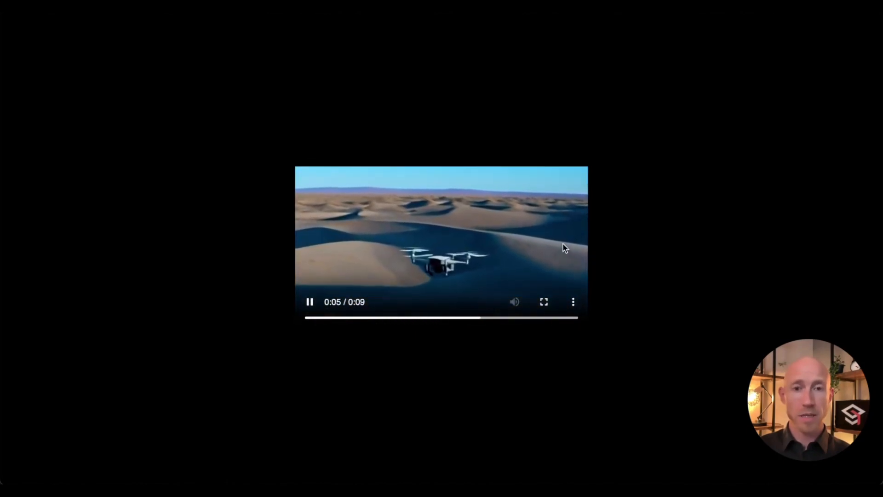
Step: Pause the stitched 9-second render and return to the Reelz Video Story Board
click(310, 302)
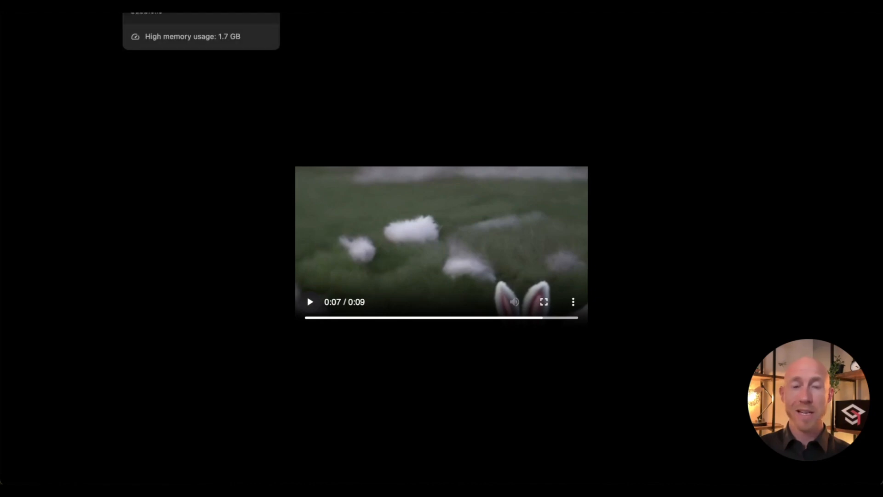
click(159, 6)
click(162, 6)
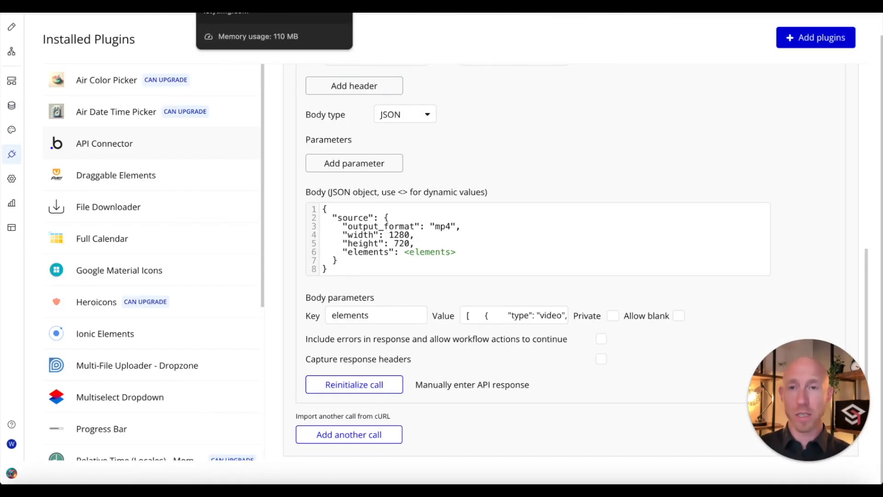
click(190, 6)
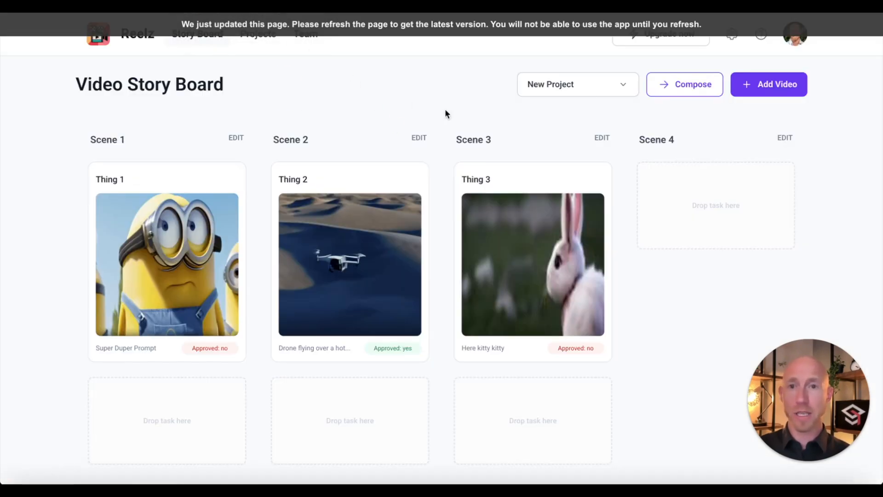
drag(336, 276, 650, 236)
click(535, 97)
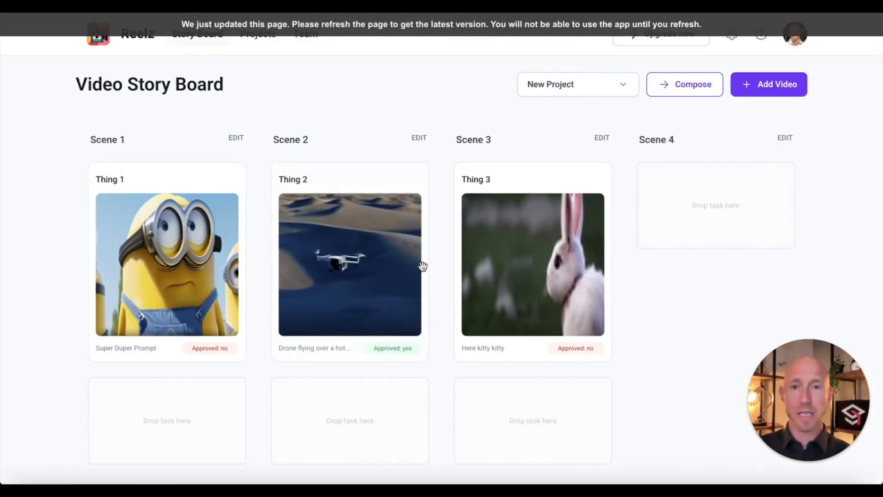
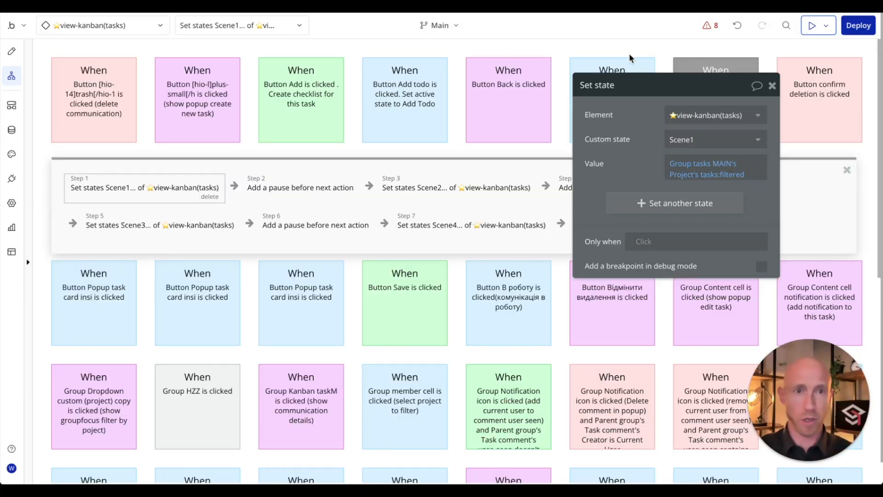
Step: Review the Compose button's click event and Step 1's Set state, then return to the page design
click(699, 121)
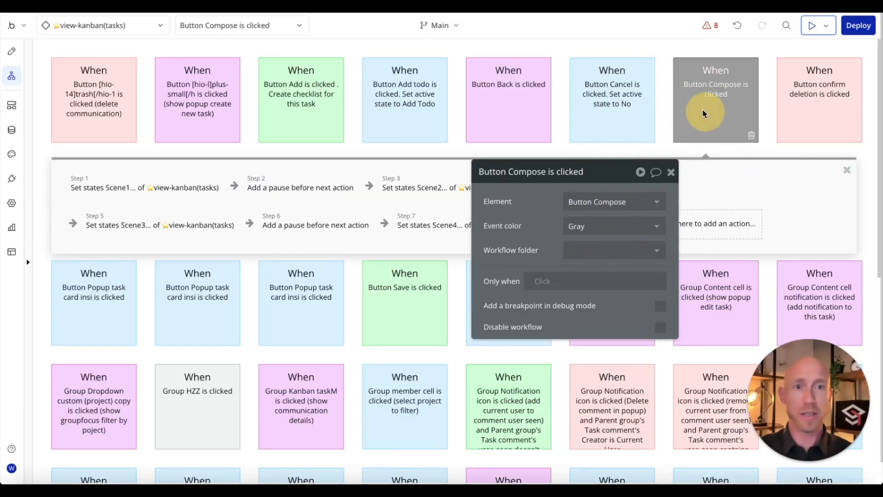
drag(603, 177, 640, 171)
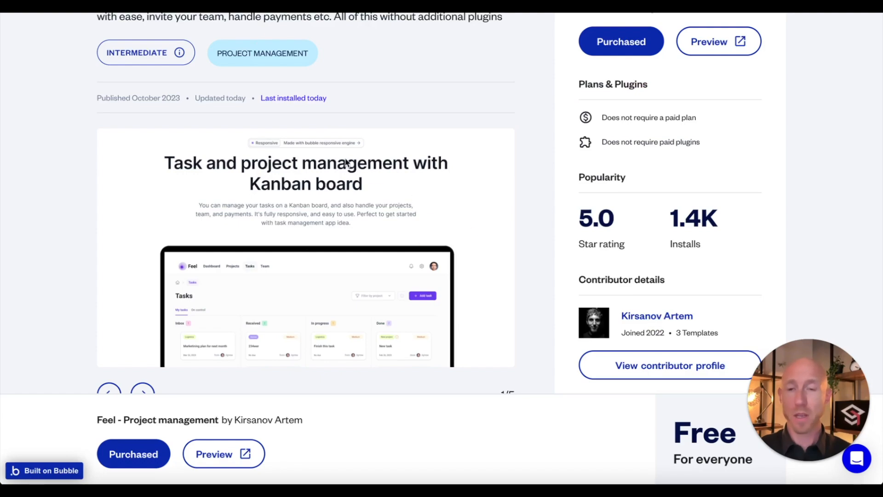
scroll(346, 161, up, 5)
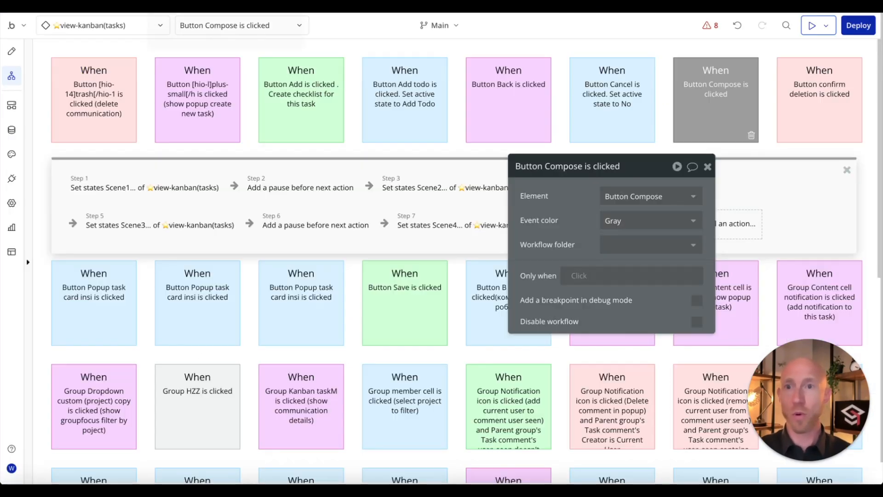
click(145, 187)
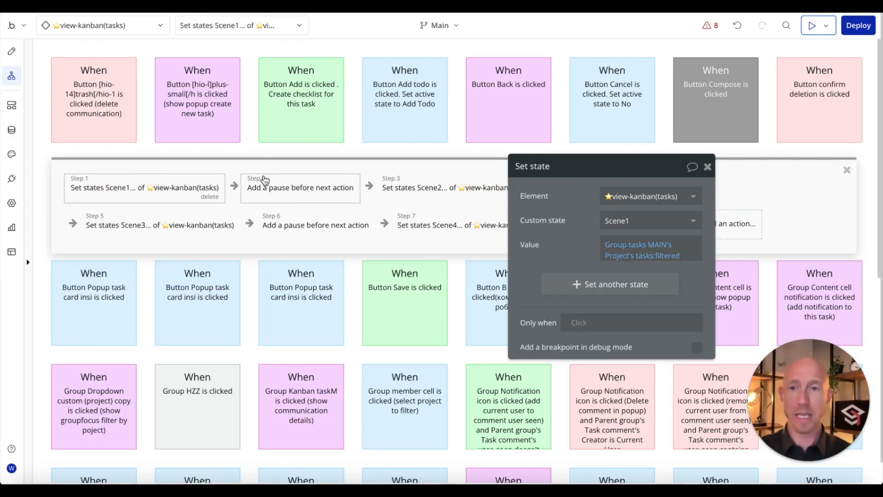
click(19, 54)
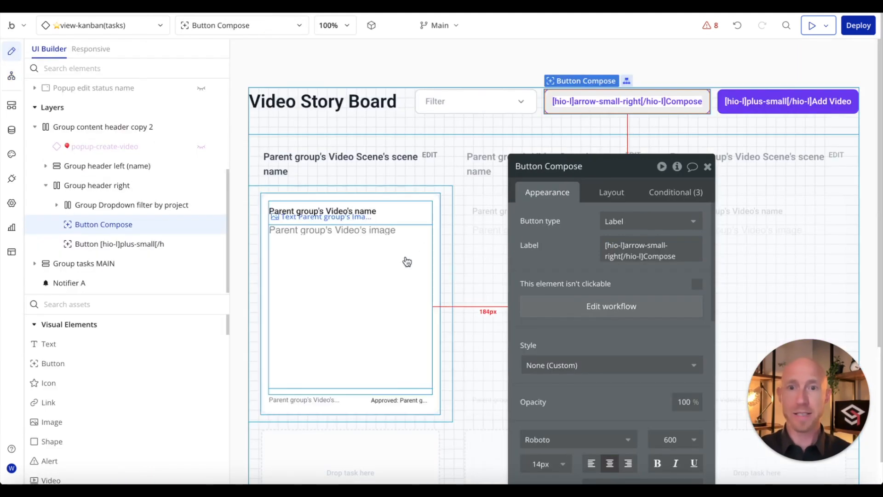
Step: Inspect the Kanban task list's :filtered status data source, then select RepeatingGroup Video Scene
click(452, 233)
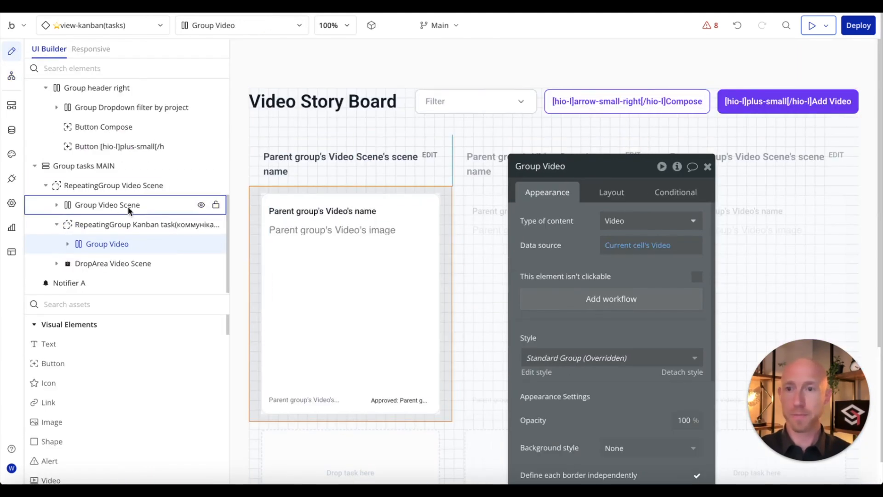
click(104, 224)
click(655, 258)
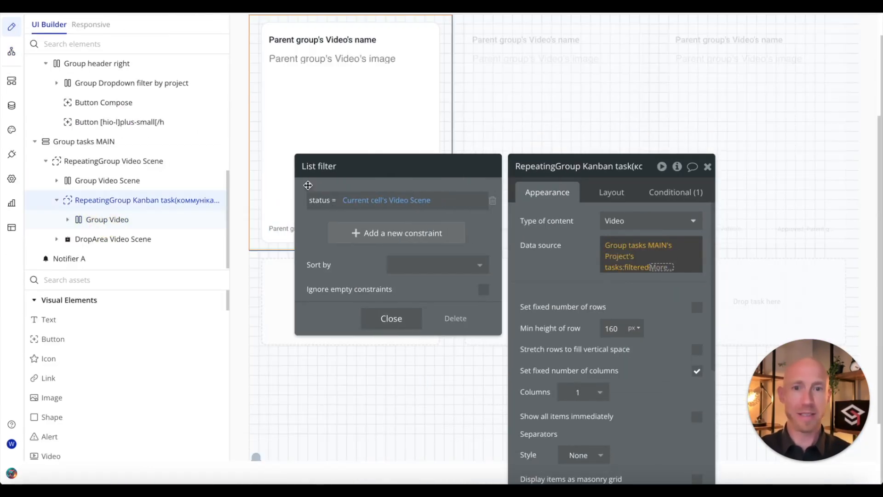
mouse_move(420, 207)
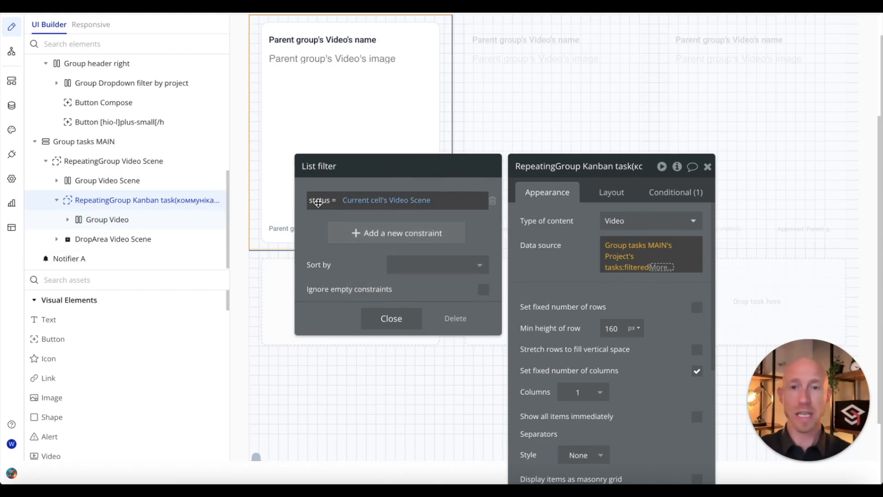
click(632, 282)
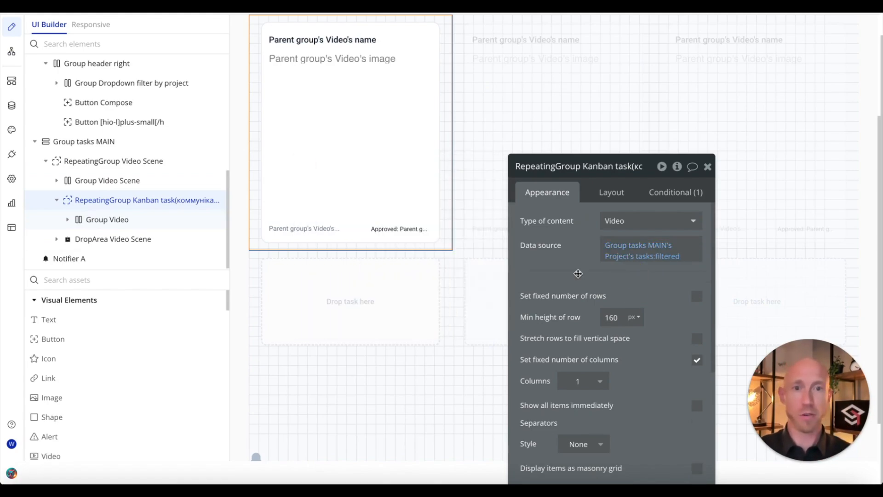
click(626, 256)
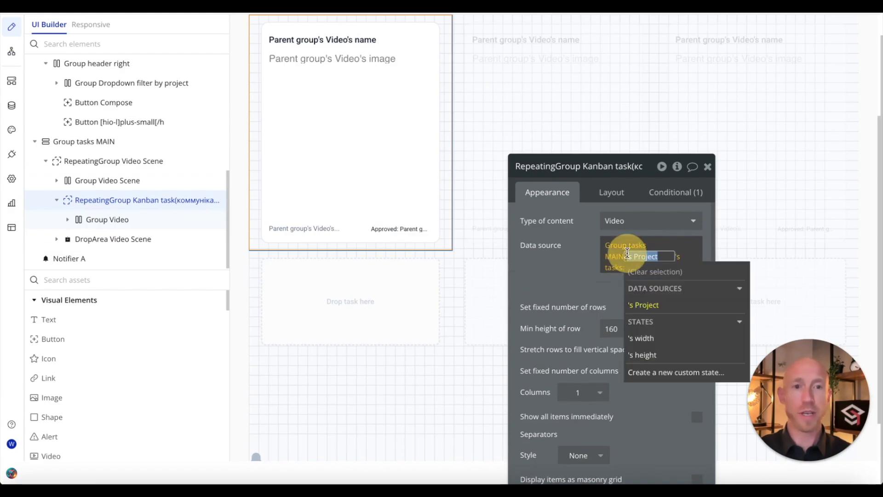
click(590, 270)
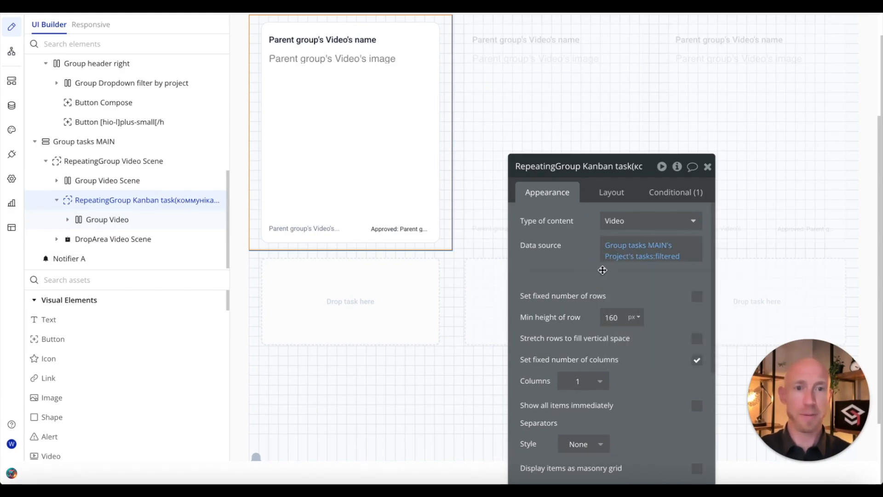
scroll(502, 249, up, 3)
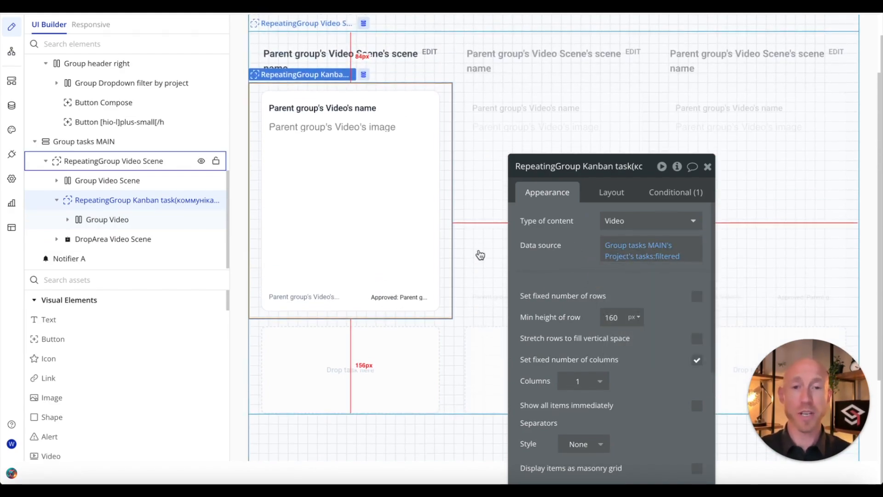
mouse_move(647, 262)
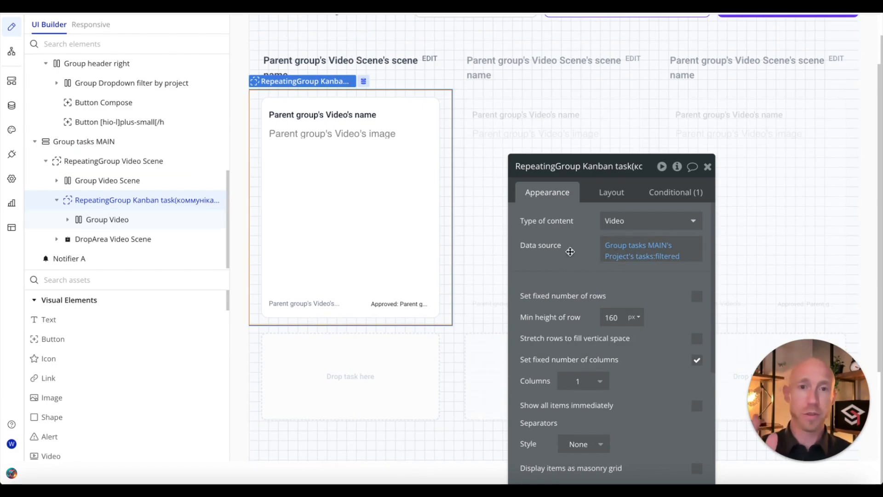
click(536, 114)
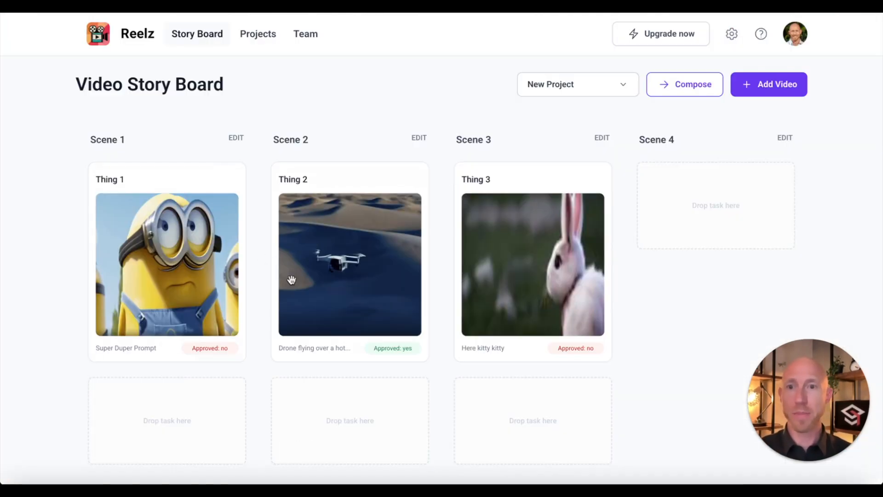
Step: Move Thing 2 into Scene 1 and check the composed order notice
drag(341, 262, 183, 418)
scroll(246, 400, down, 2)
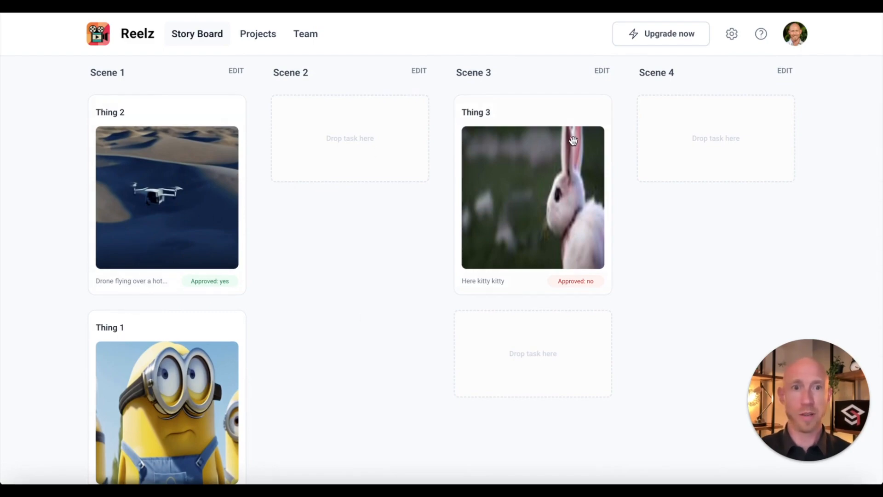
scroll(573, 140, up, 2)
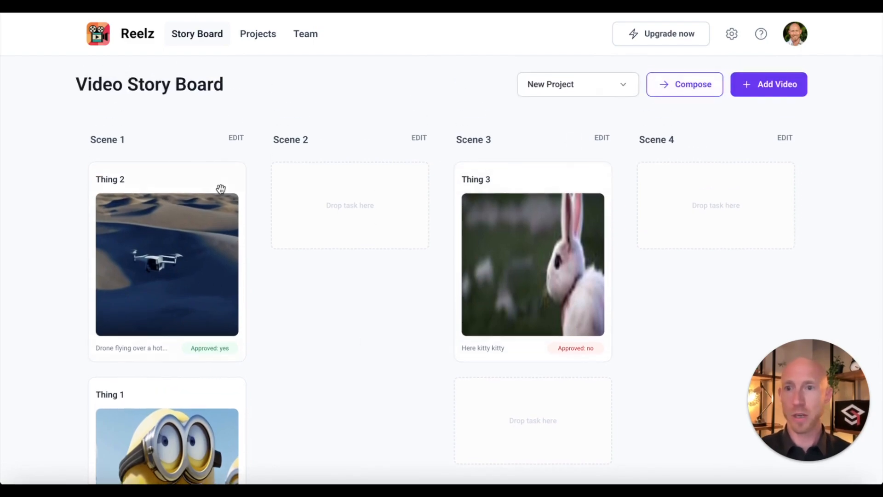
drag(117, 36, 156, 37)
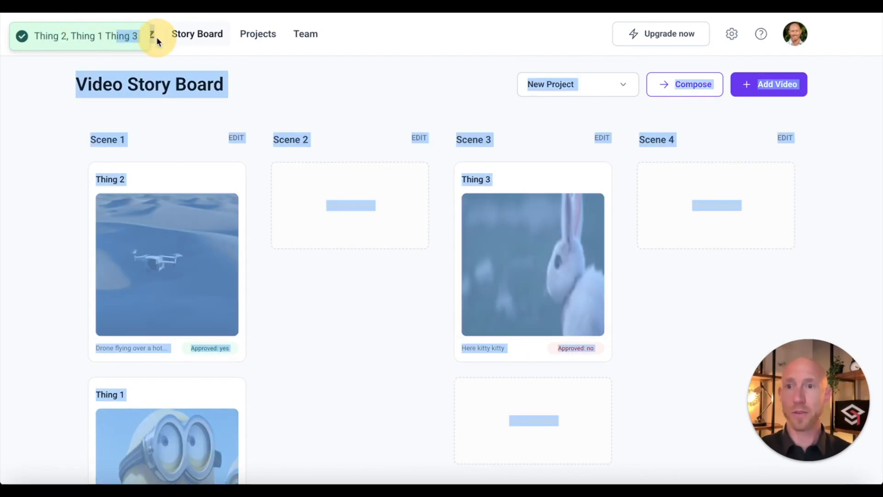
click(172, 153)
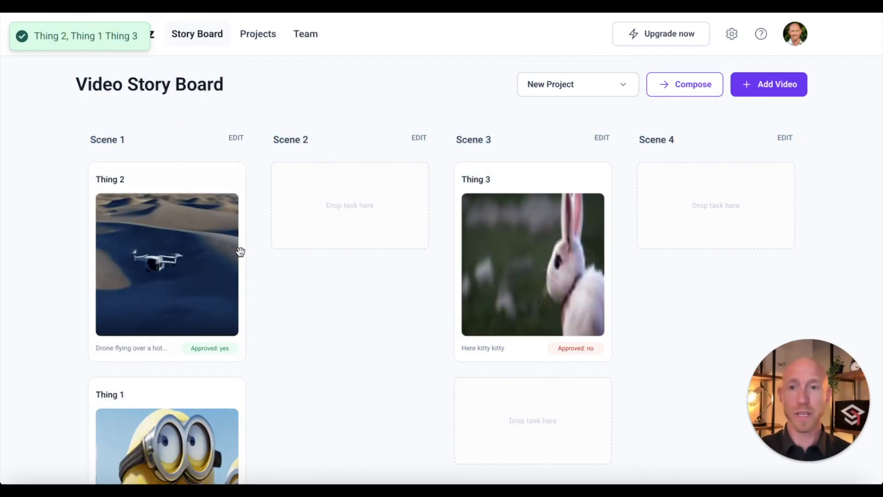
scroll(176, 399, down, 5)
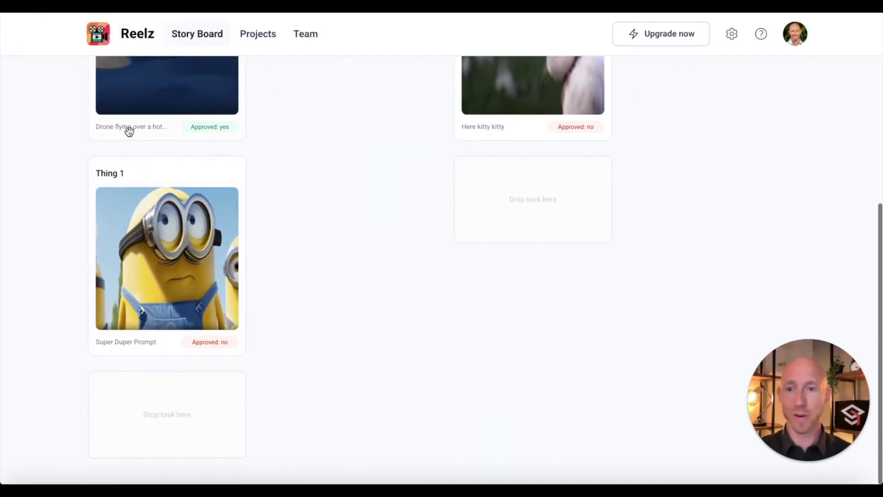
scroll(258, 273, up, 5)
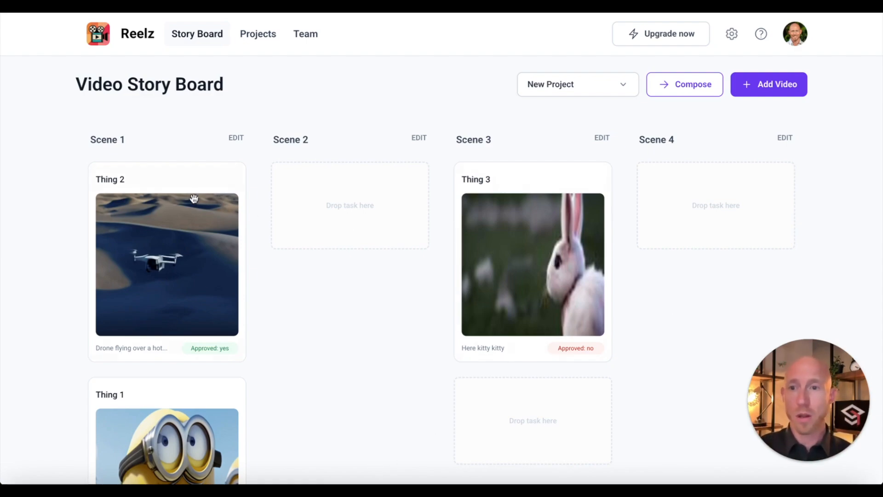
Step: Move Thing 1 into Scene 2, then compose and confirm the order Thing 2, Thing 1, Thing 3
drag(129, 378, 341, 202)
drag(200, 447, 368, 219)
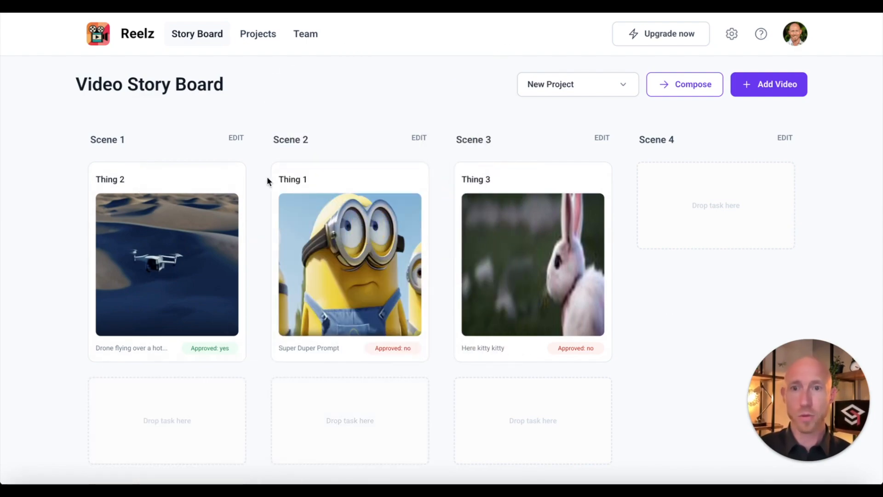
click(685, 75)
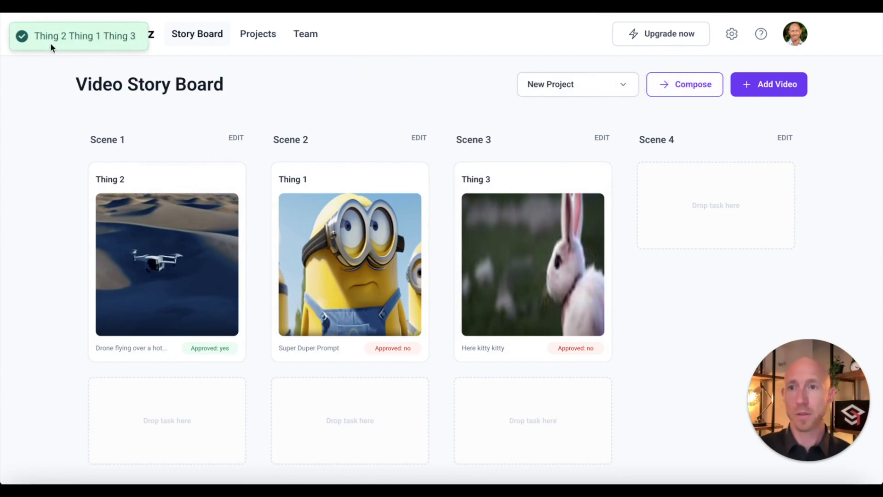
drag(51, 43, 138, 36)
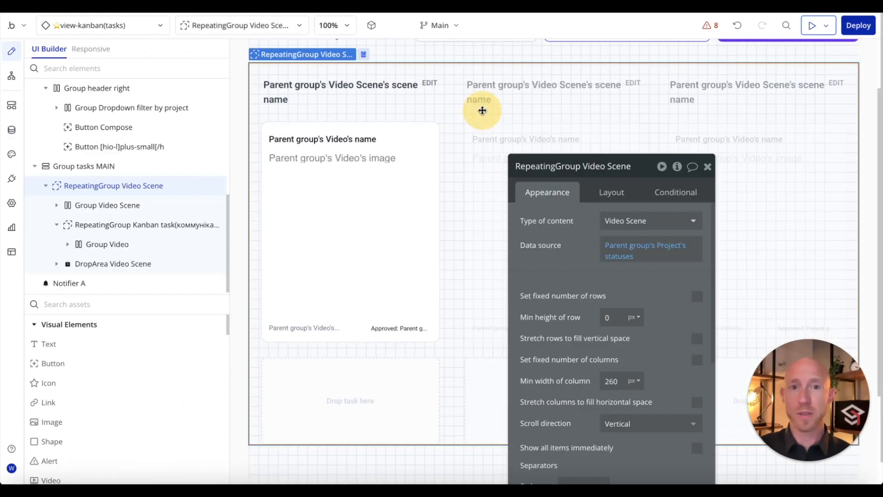
Step: Keep Scene1 as Step 1's custom state in the workflow, then go back to the Reelz app
click(12, 76)
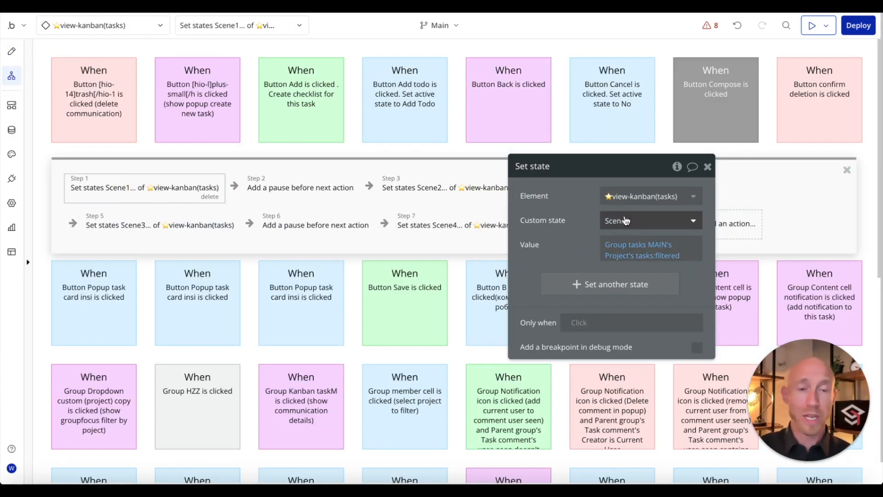
click(646, 218)
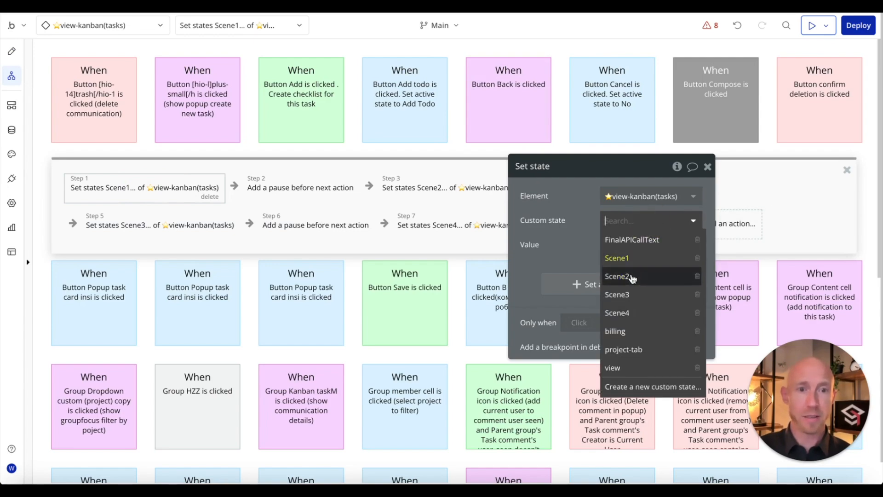
click(614, 256)
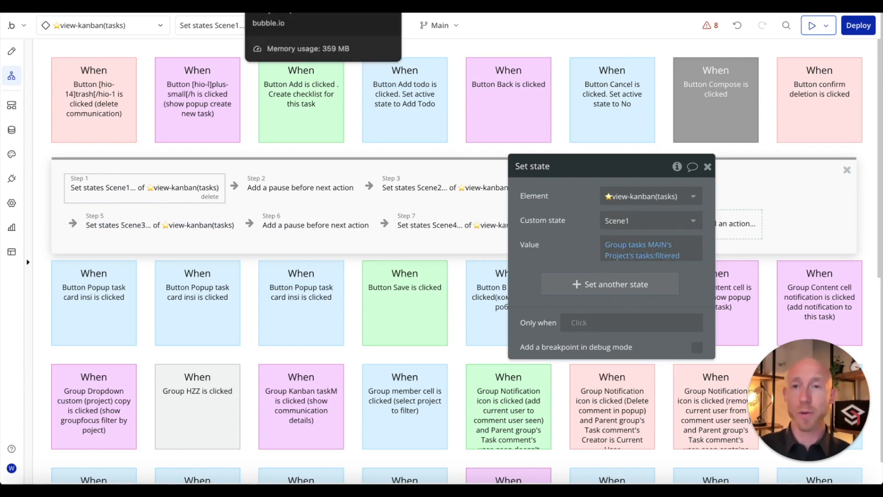
click(202, 6)
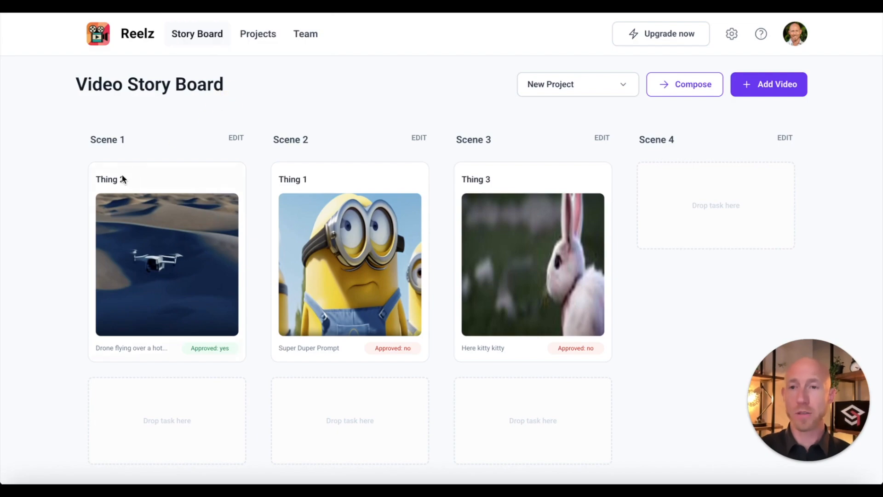
Step: Take region screenshots of the Scene 1, 2, 3 and 4 columns, then return to the view-kanban workflow
scroll(123, 179, down, 3)
key(super+shift+4)
drag(92, 55, 240, 483)
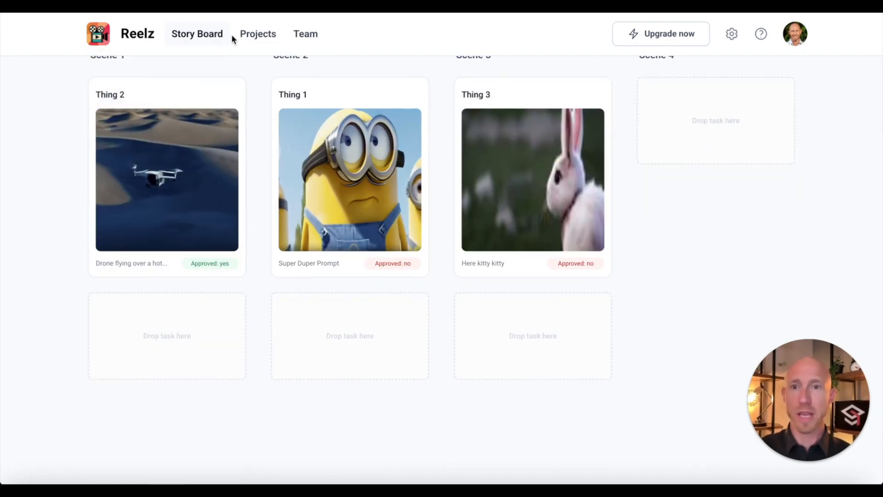
key(super+shift+4)
drag(274, 46, 440, 482)
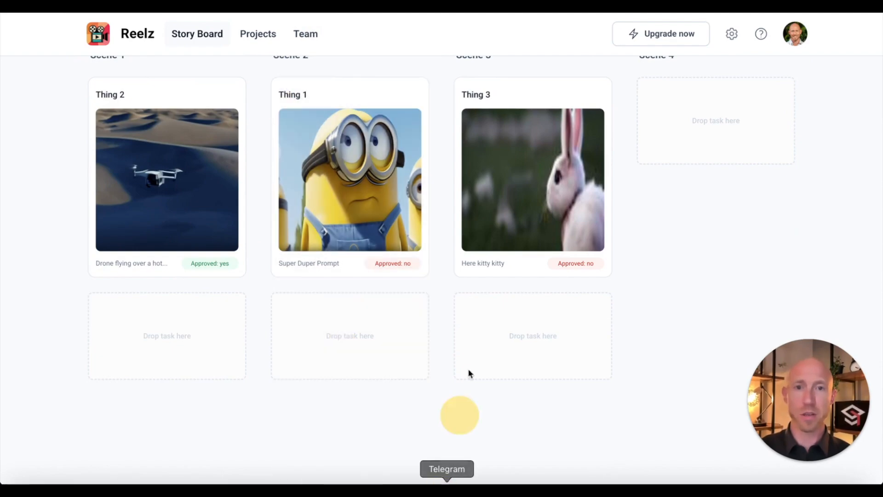
key(super+shift+4)
drag(461, 55, 610, 474)
scroll(644, 285, up, 2)
key(super+shift+4)
drag(642, 80, 793, 328)
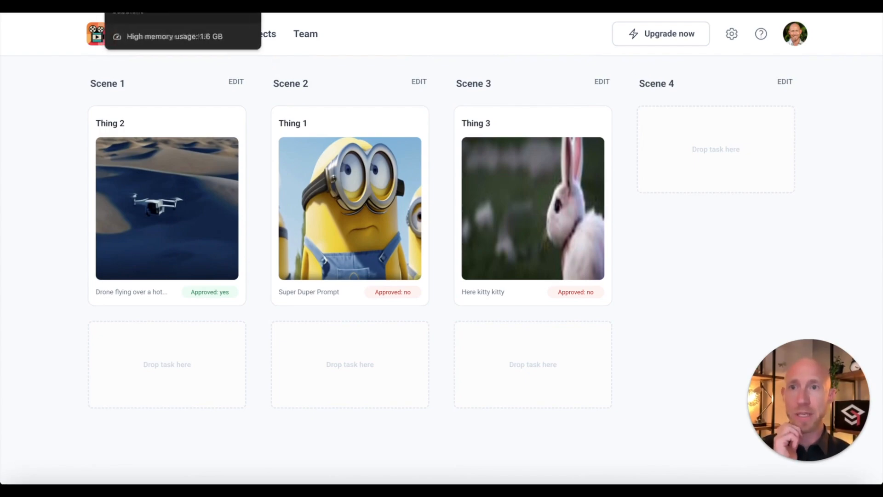
click(147, 6)
click(145, 6)
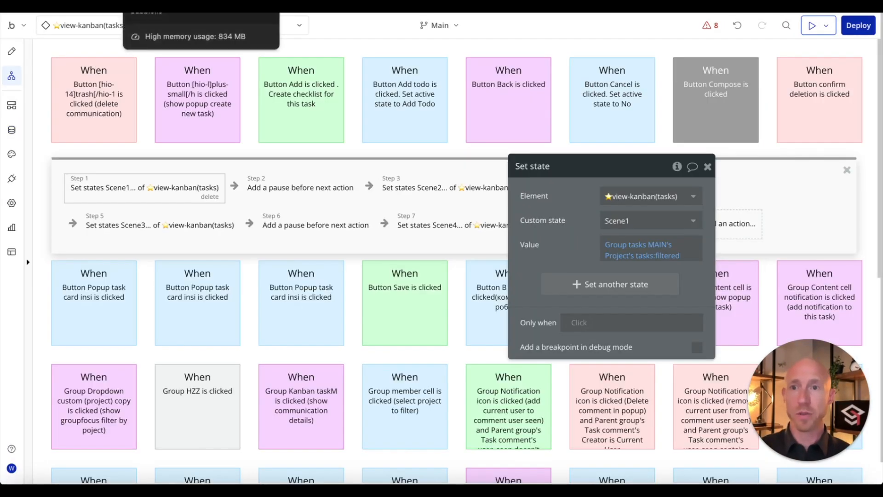
Step: Review the existing Scene2–Scene4 set-state steps, the step 4 pause and the step 8 notification
click(405, 188)
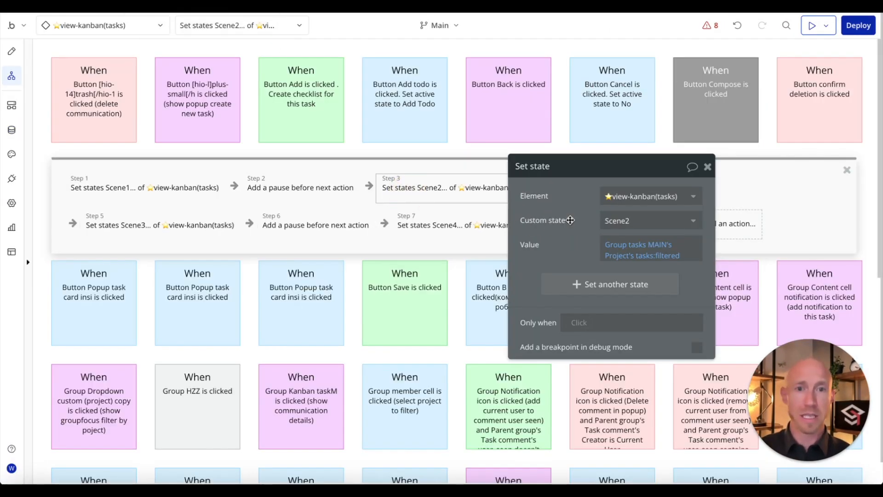
click(614, 188)
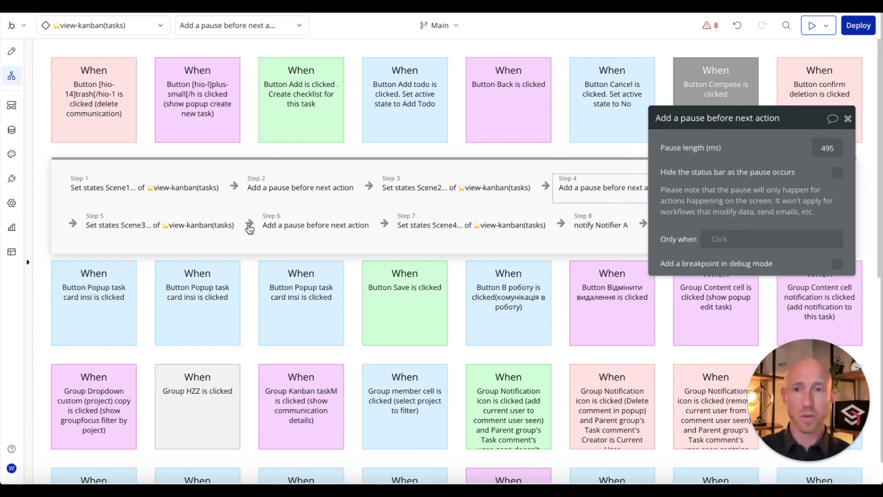
click(158, 230)
click(480, 232)
drag(727, 206, 508, 349)
click(601, 230)
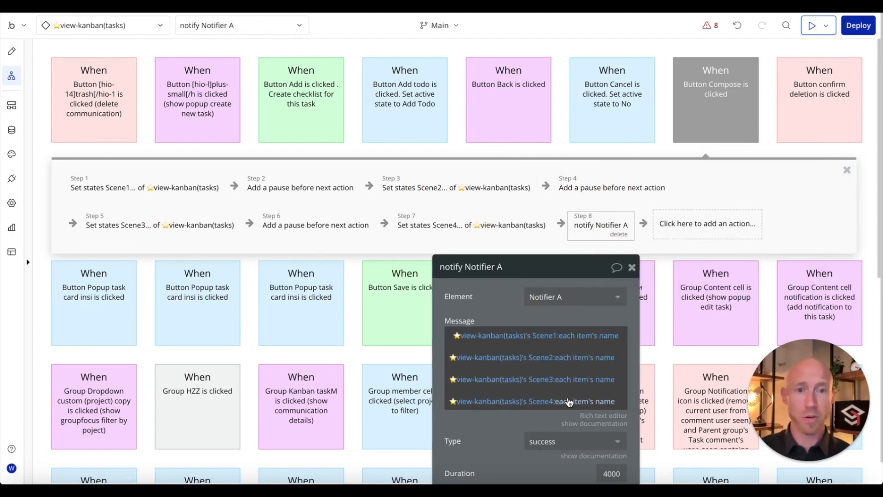
drag(513, 300, 380, 272)
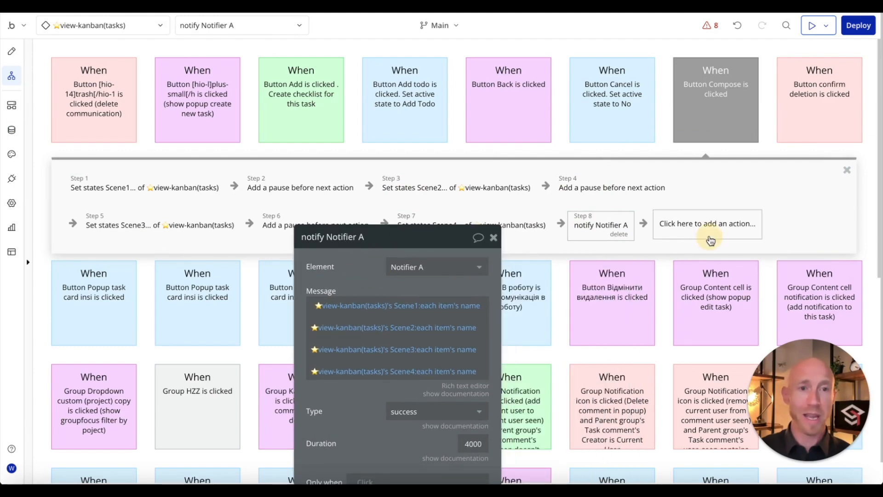
Step: Add a Set state action as step 9 targeting view-kanban(tasks)
click(707, 224)
mouse_move(669, 390)
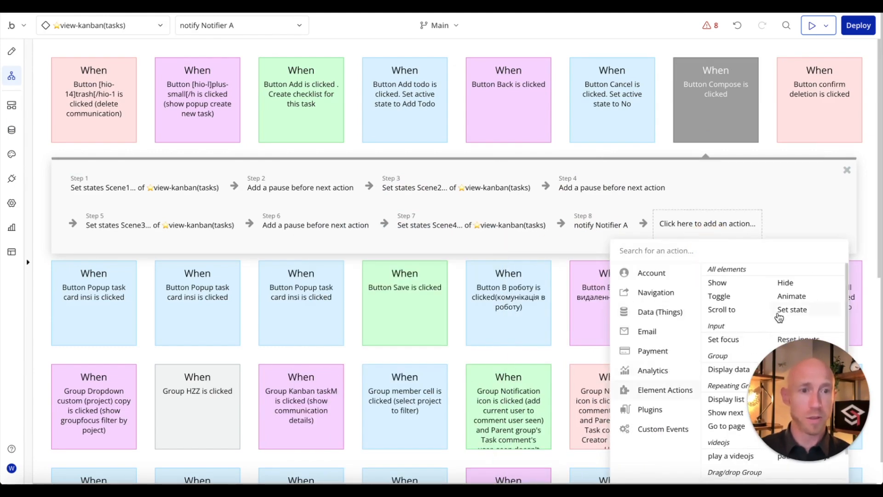
click(778, 315)
click(437, 267)
click(444, 286)
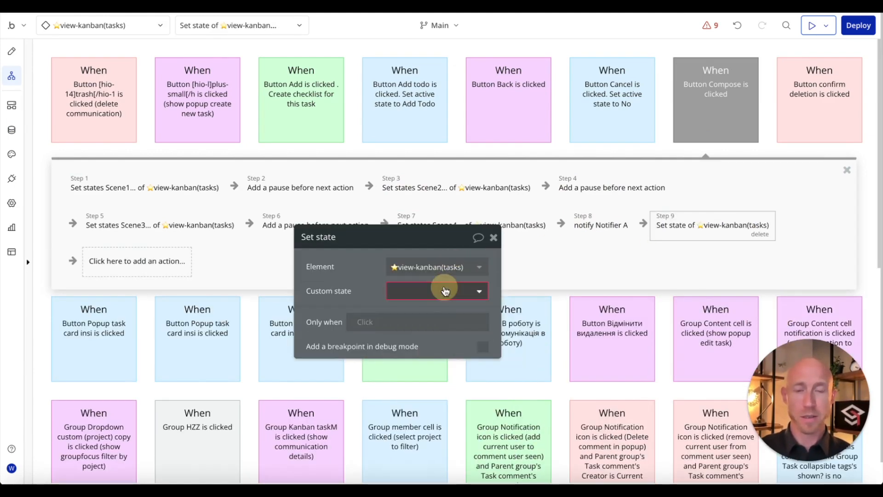
click(444, 291)
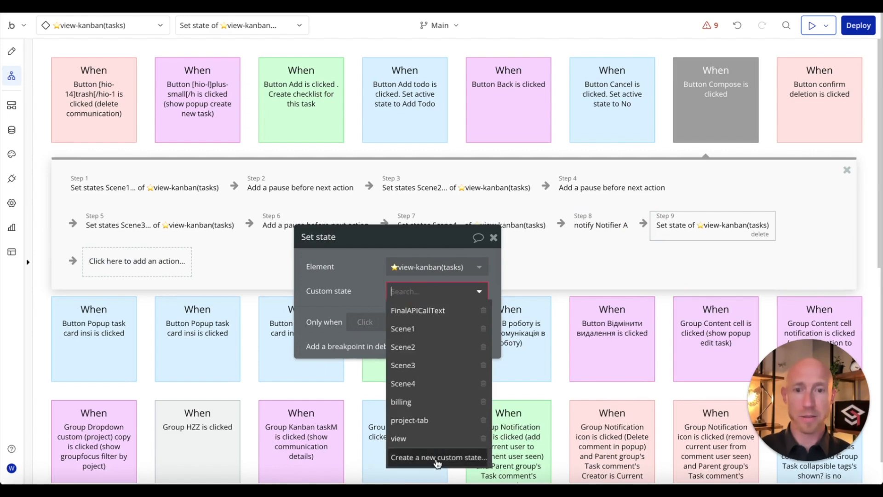
click(437, 457)
Step: Create the custom state FinalVideoList as a list of Videos
click(389, 121)
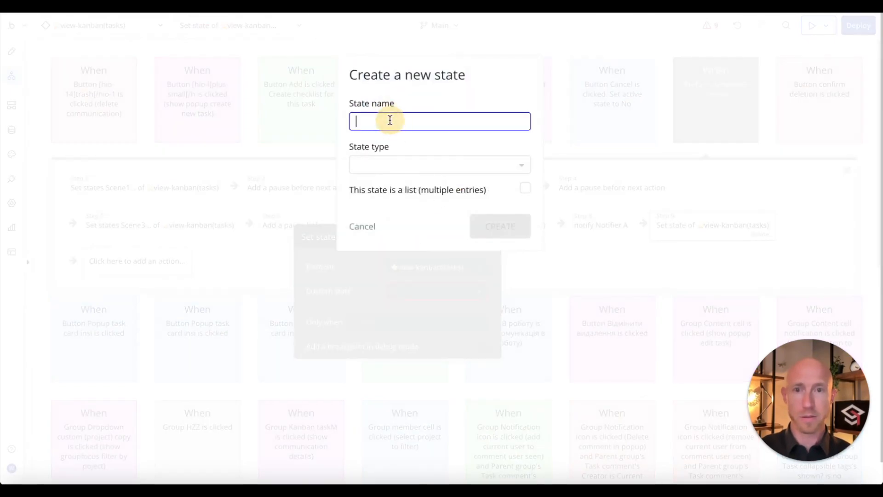
text(Fo)
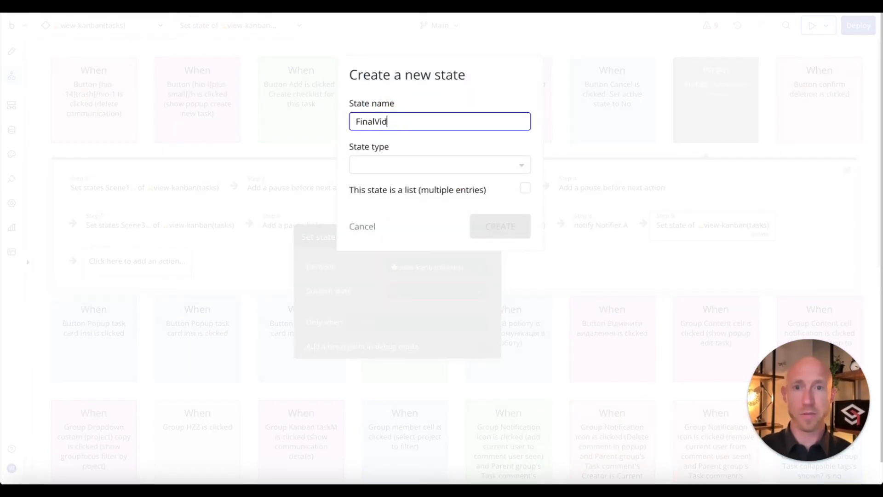
click(381, 164)
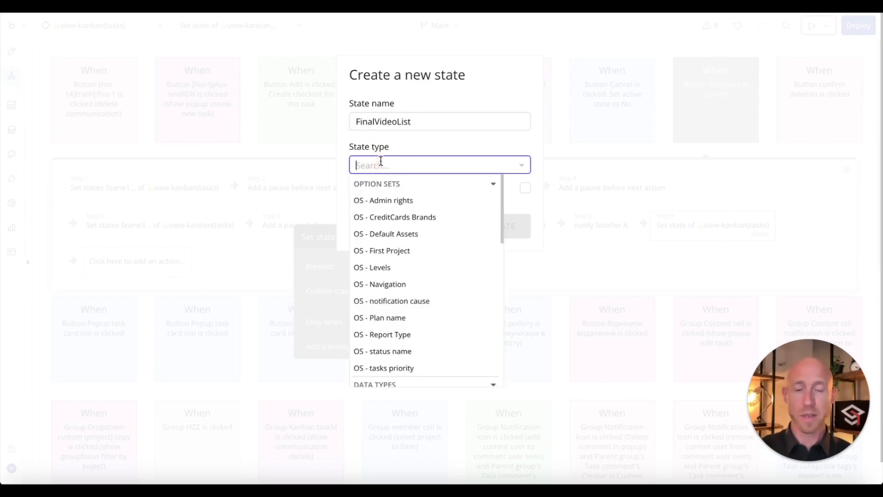
text(vi)
click(391, 235)
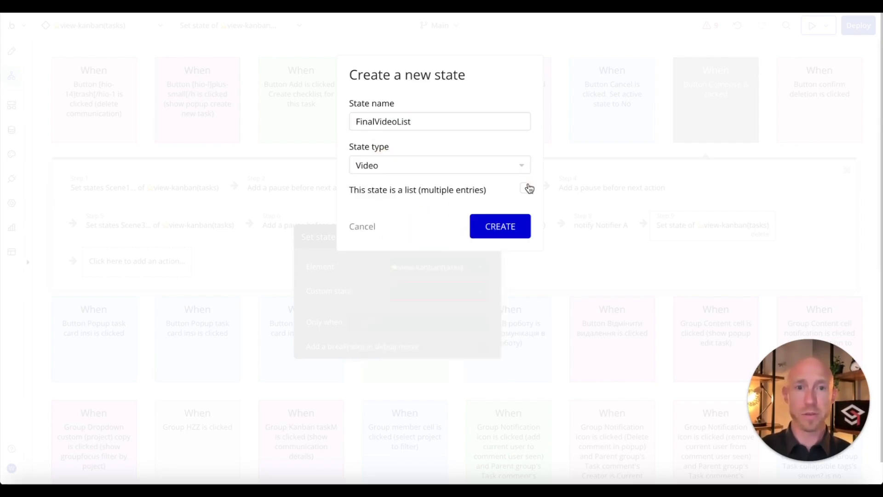
click(525, 188)
click(505, 229)
click(144, 187)
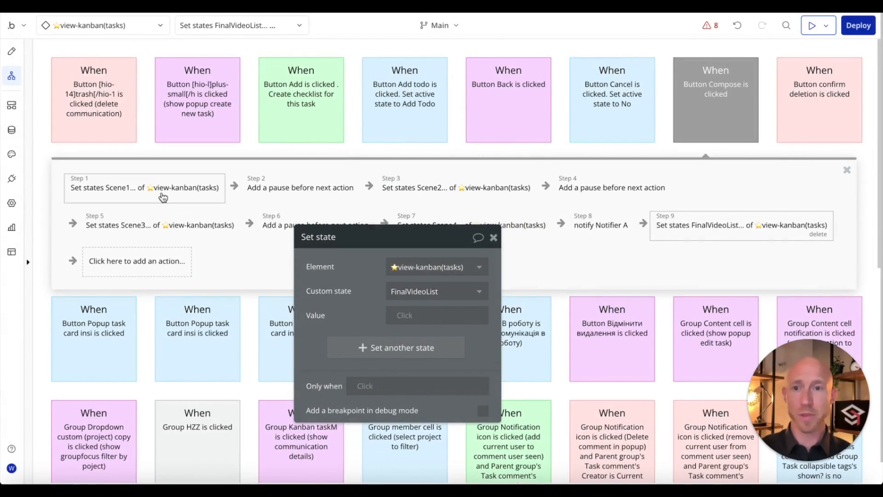
Step: Set step 9's value to view-kanban(tasks)'s Scene1
click(660, 225)
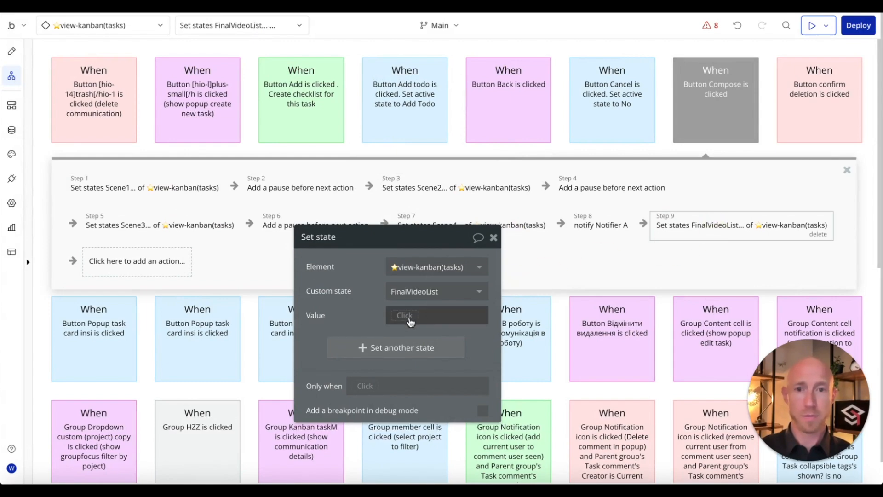
click(411, 318)
scroll(443, 393, down, 20)
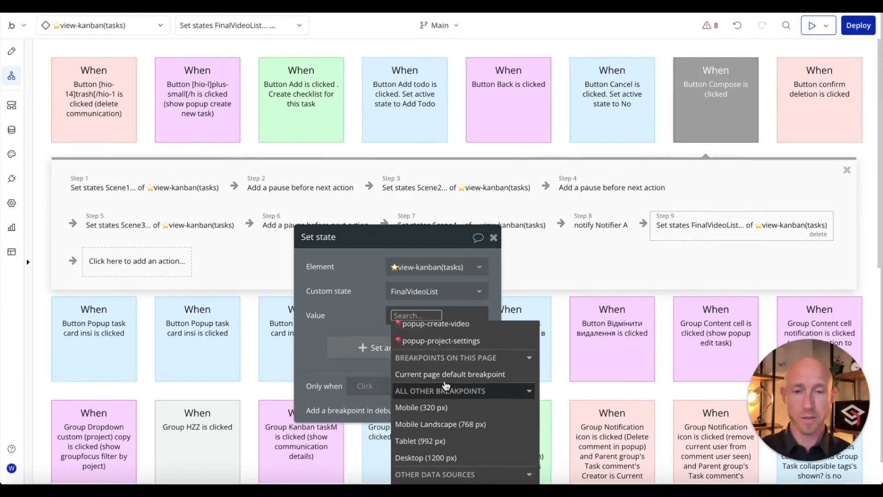
scroll(444, 396, up, 3)
click(423, 390)
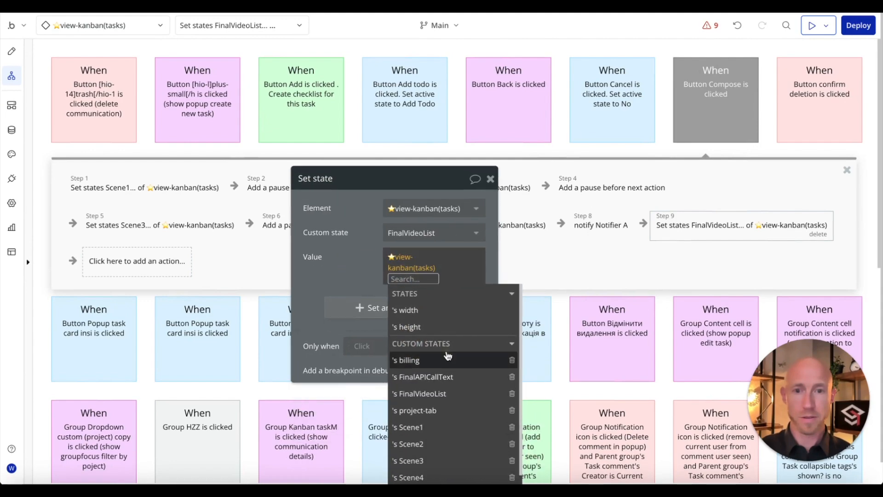
scroll(445, 362, down, 1)
click(448, 402)
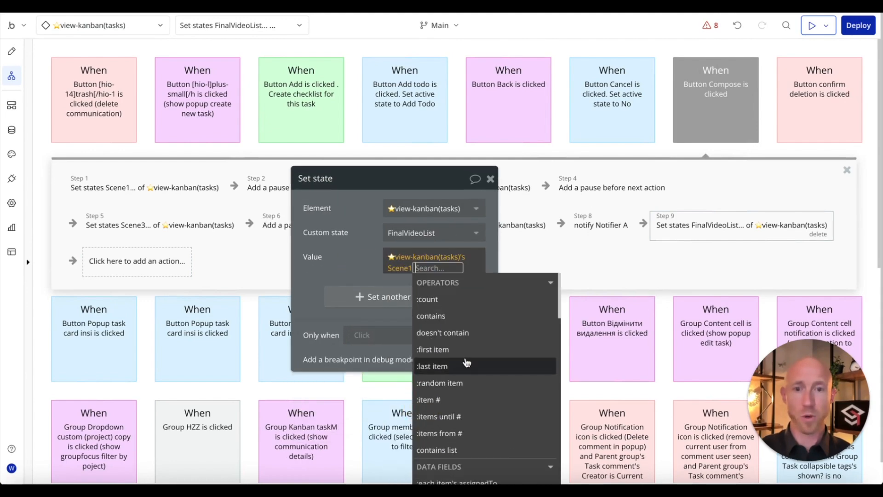
Step: Append :merged with Scene2, Scene3 and Scene4 to the FinalVideoList value
text(merged with)
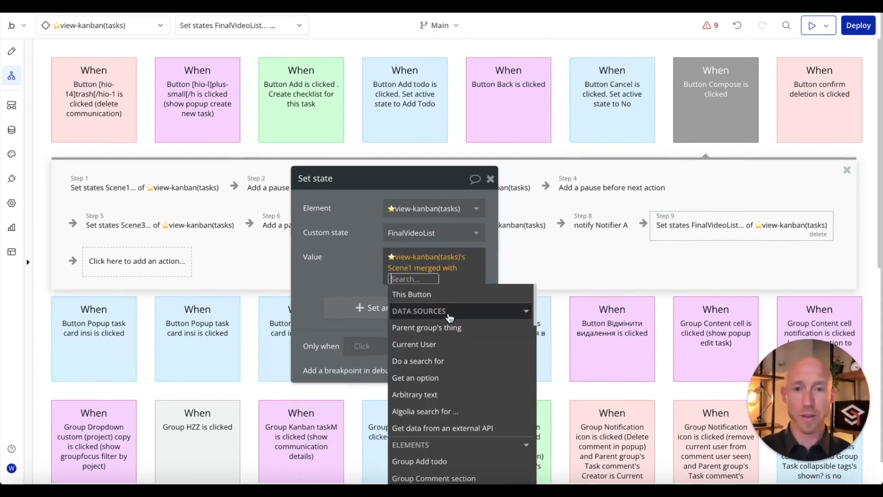
scroll(441, 368, down, 5)
scroll(441, 368, up, 3)
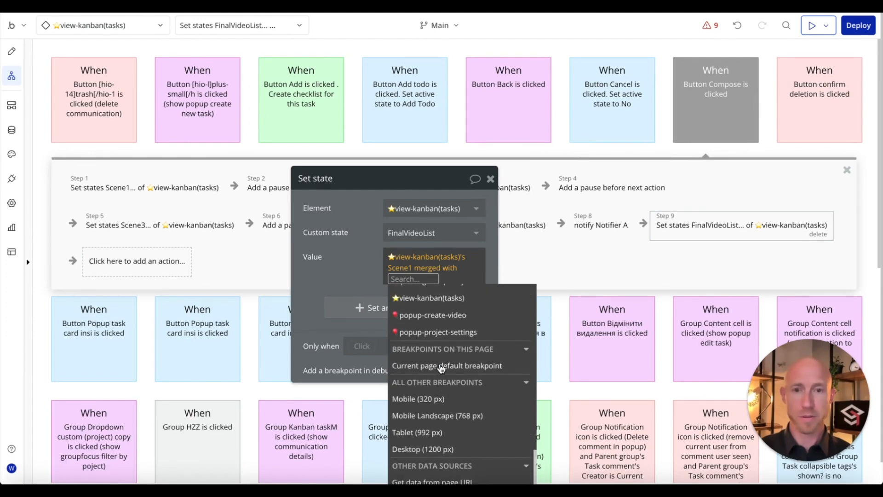
click(435, 356)
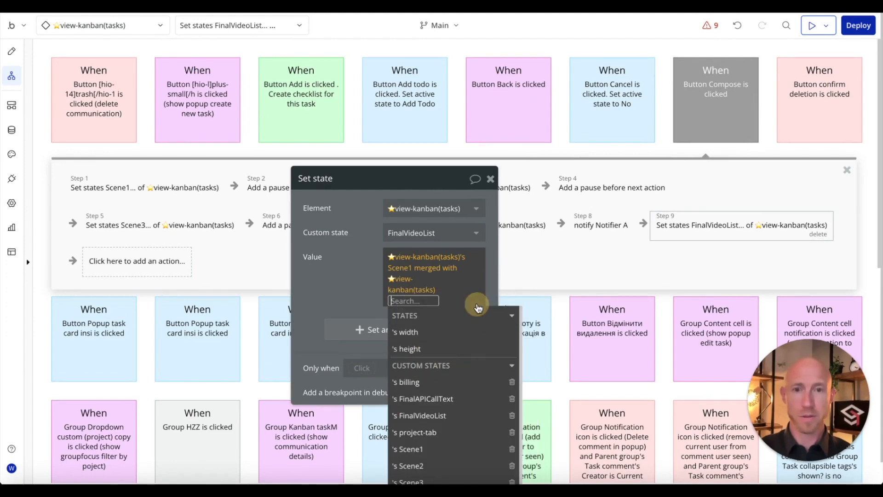
click(449, 465)
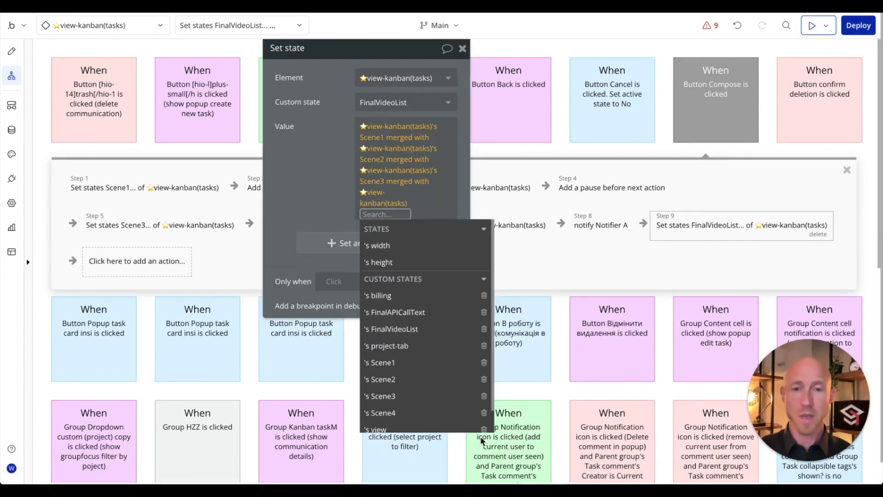
click(380, 412)
click(359, 179)
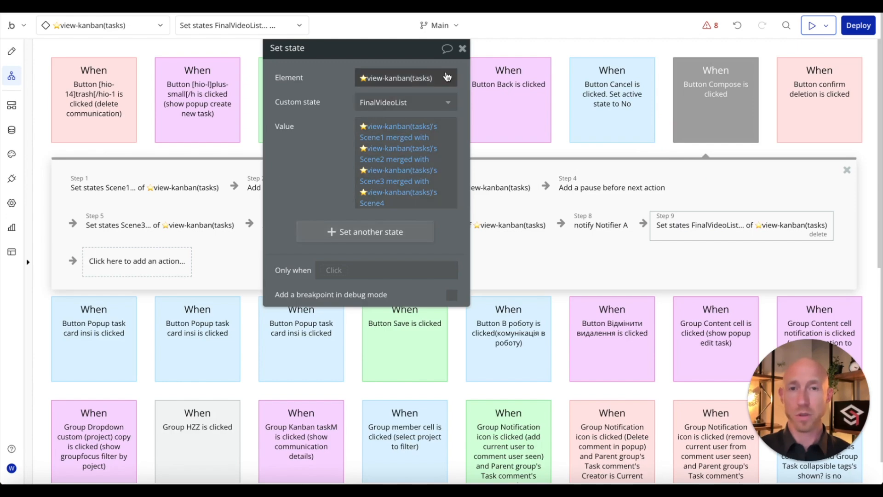
click(462, 48)
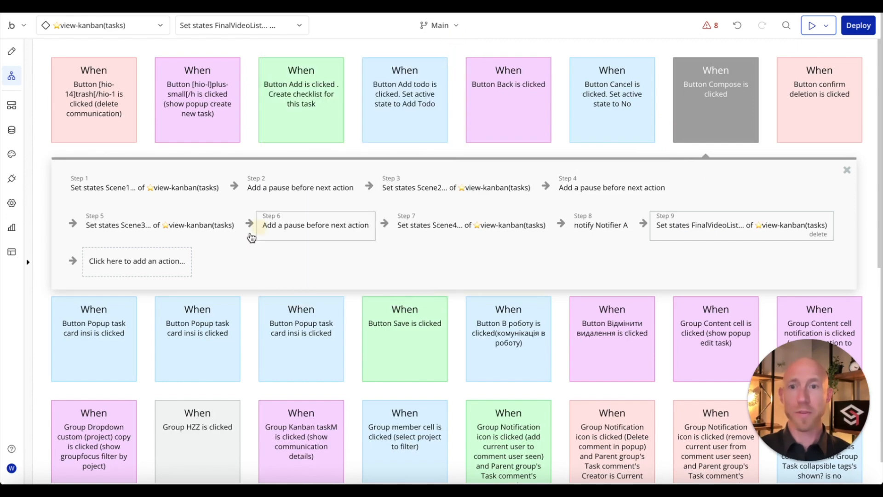
Step: Add a pause as step 10 with its length set to 49
click(145, 265)
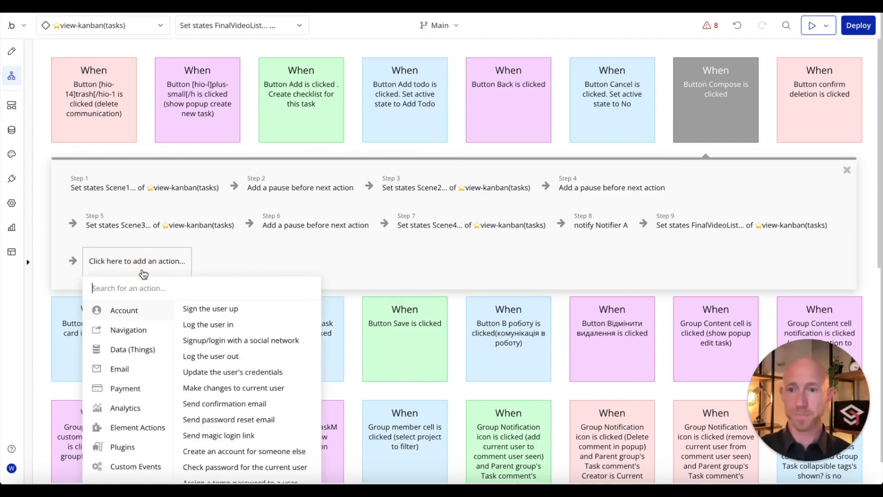
text(paus)
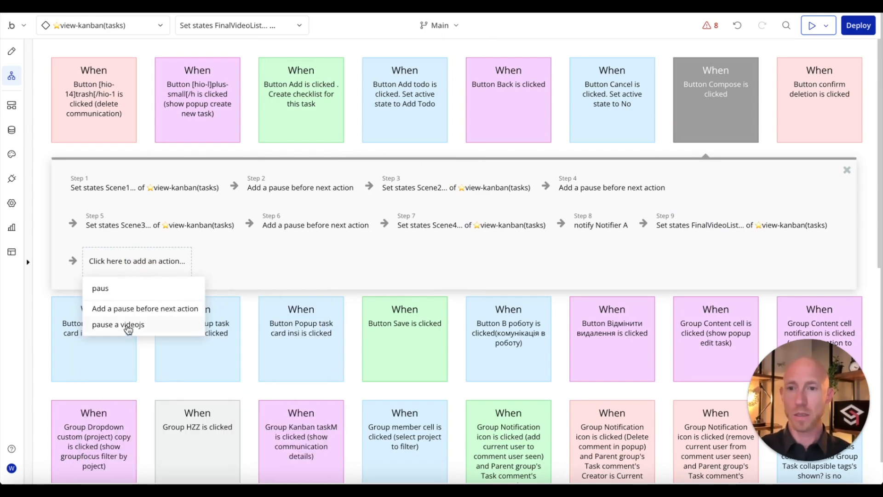
click(110, 312)
double_click(446, 70)
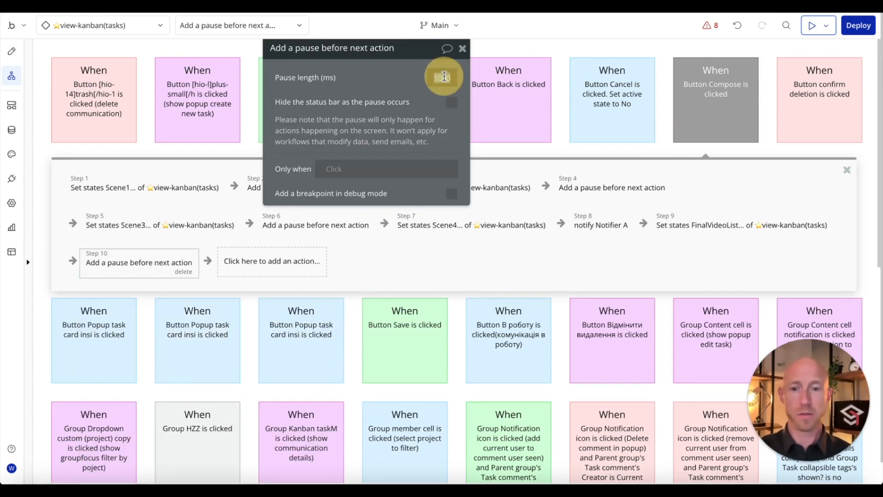
text(495)
Step: Add the Video Stitcher - Stitch It Good action as step 11 and edit its body elements
click(265, 261)
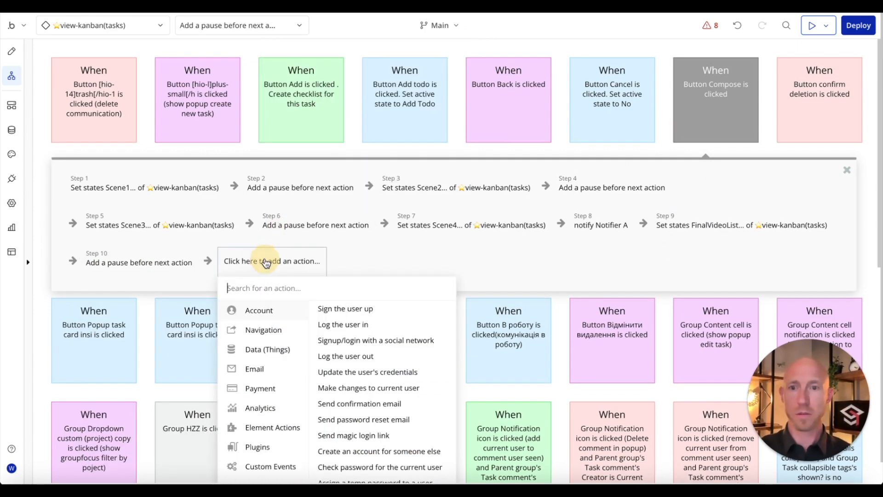
text(d)
key(BackSpace)
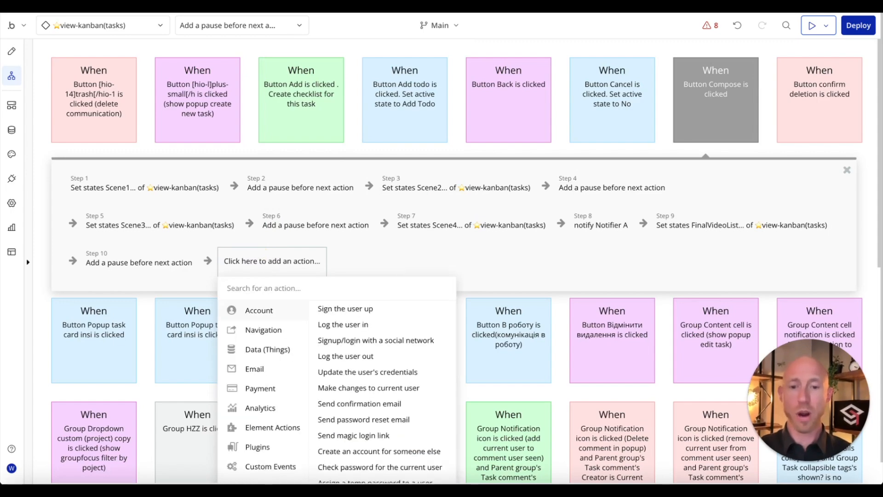
text(sti)
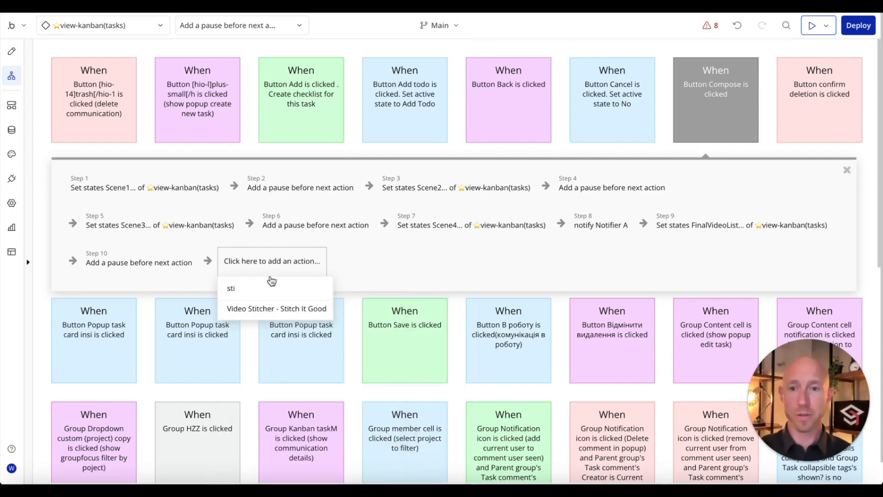
click(296, 309)
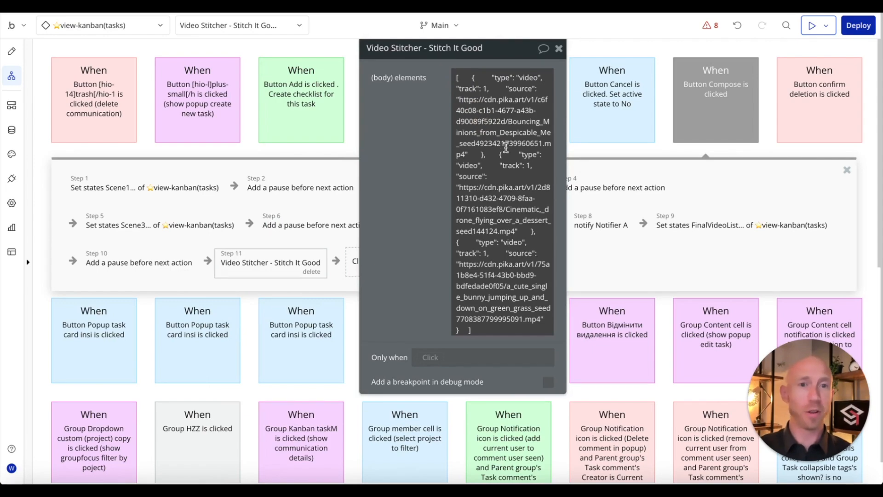
click(472, 88)
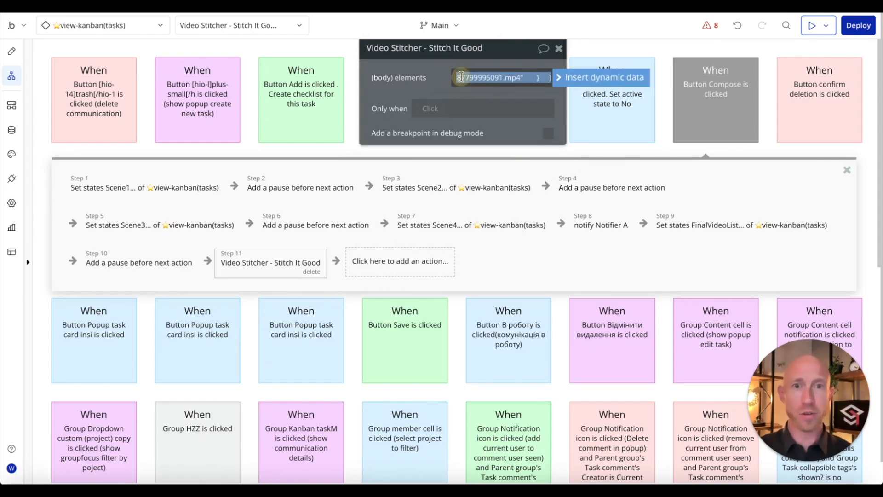
click(461, 77)
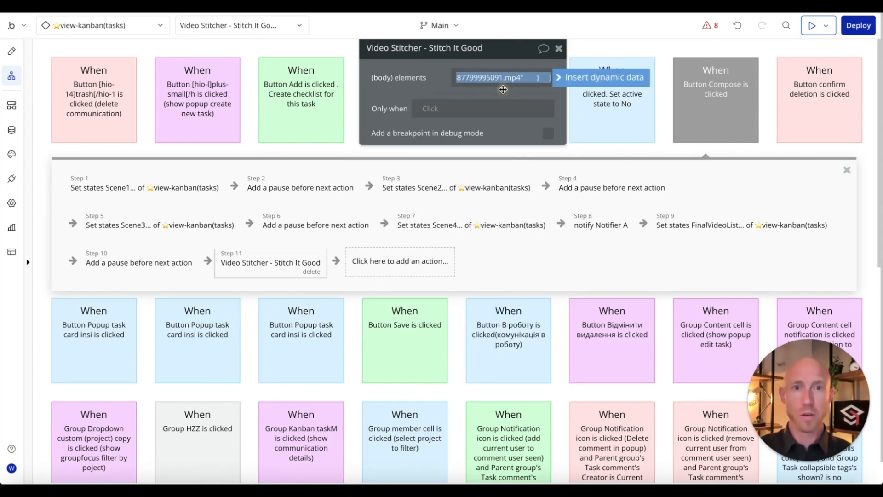
click(598, 77)
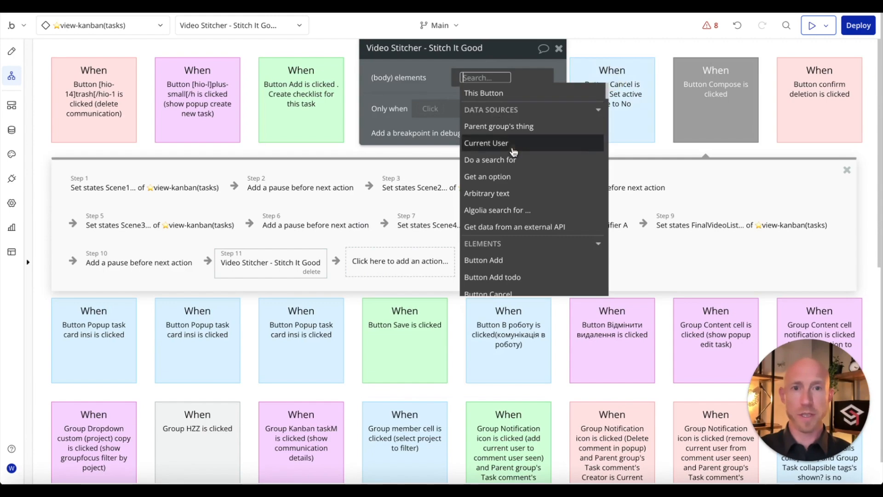
Step: Paste the JSON video list into the body elements as arbitrary text
click(493, 193)
click(238, 96)
key(ctrl+v)
key(ctrl+a)
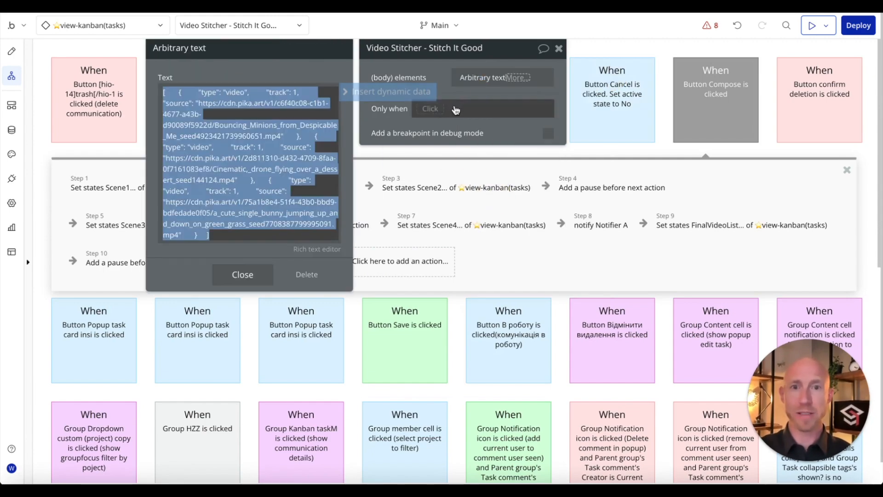
click(465, 90)
click(488, 86)
click(240, 129)
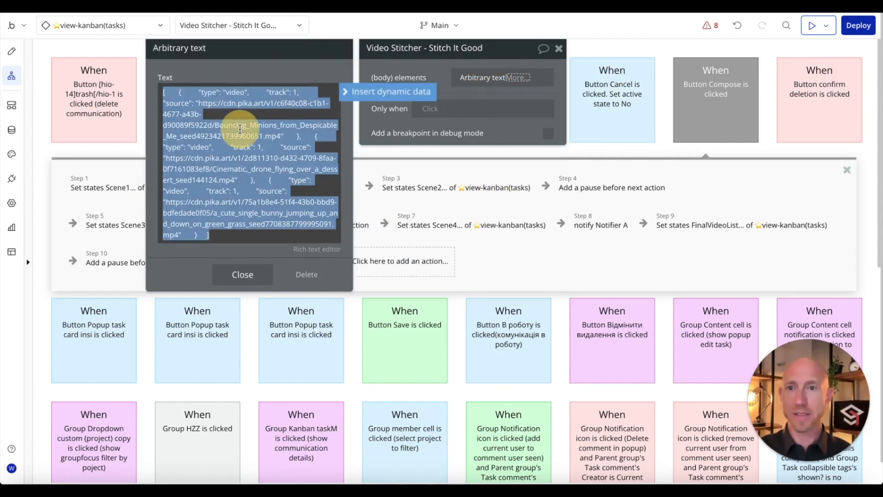
click(230, 113)
Step: Try replacing the first source URL with dynamic data, then undo to restore it
drag(199, 104, 278, 133)
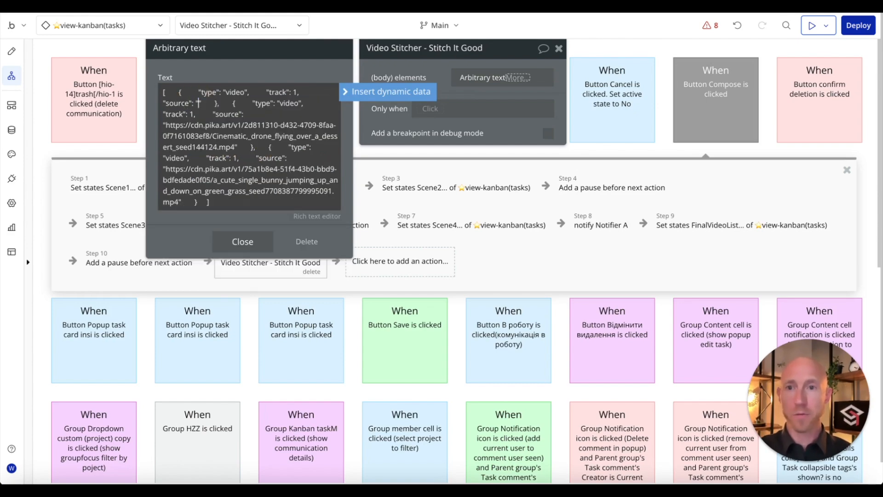
click(352, 92)
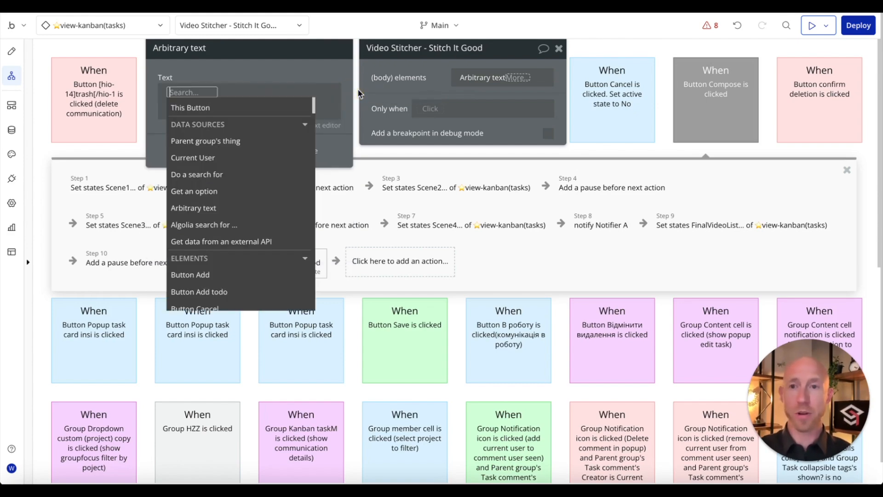
click(253, 73)
click(229, 156)
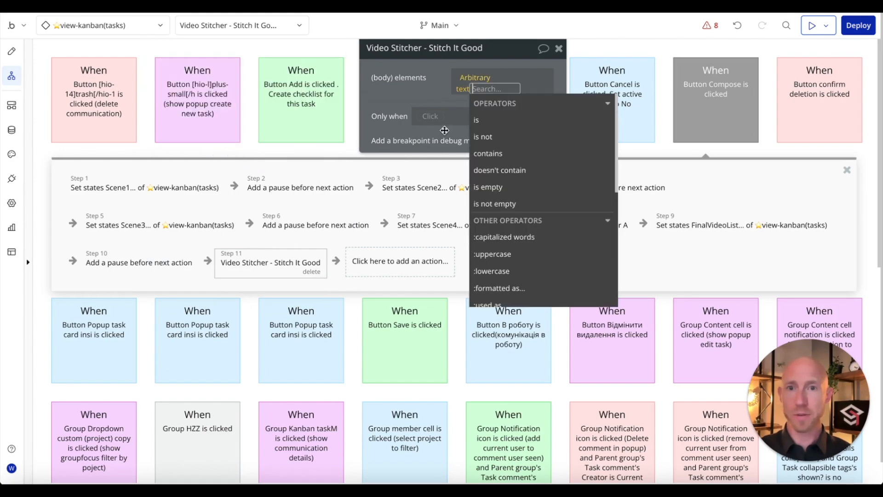
click(379, 113)
click(484, 80)
click(737, 26)
click(737, 25)
click(761, 25)
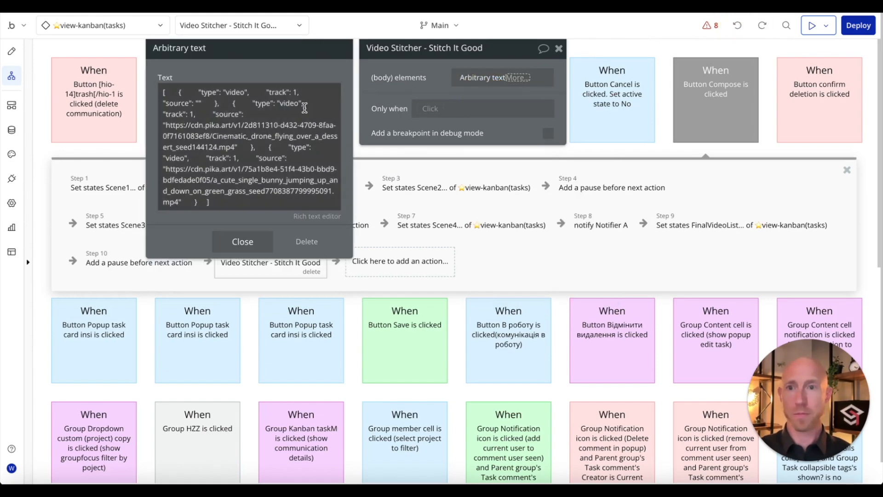
click(737, 26)
Step: Replace the first source URL with view-kanban(tasks)'s FinalVideoList :first item
drag(198, 103, 280, 137)
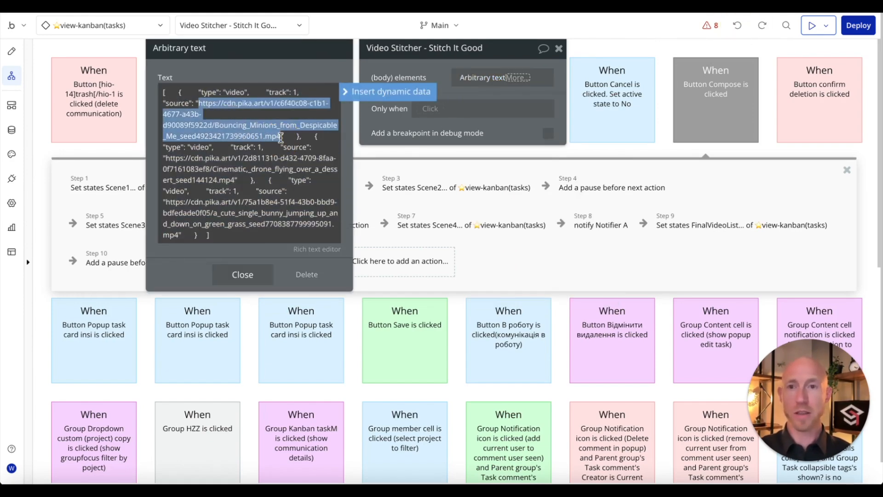
click(361, 91)
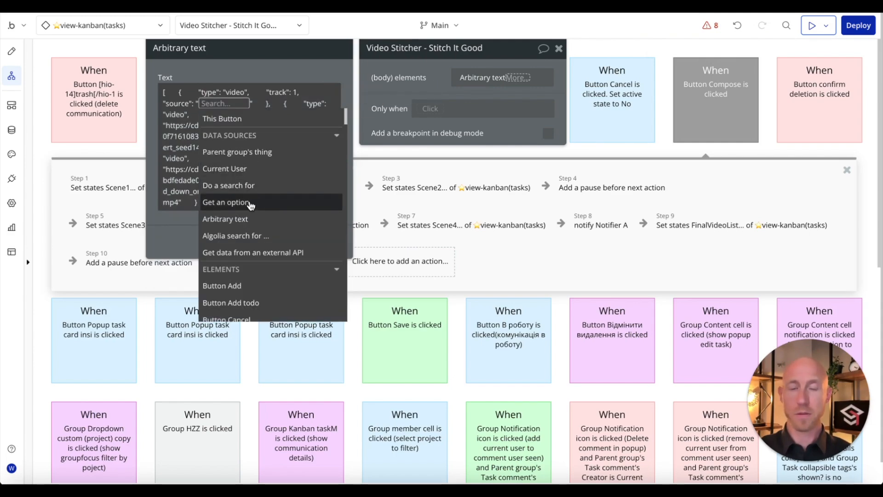
scroll(251, 205, down, 5)
scroll(251, 205, down, 5)
click(235, 258)
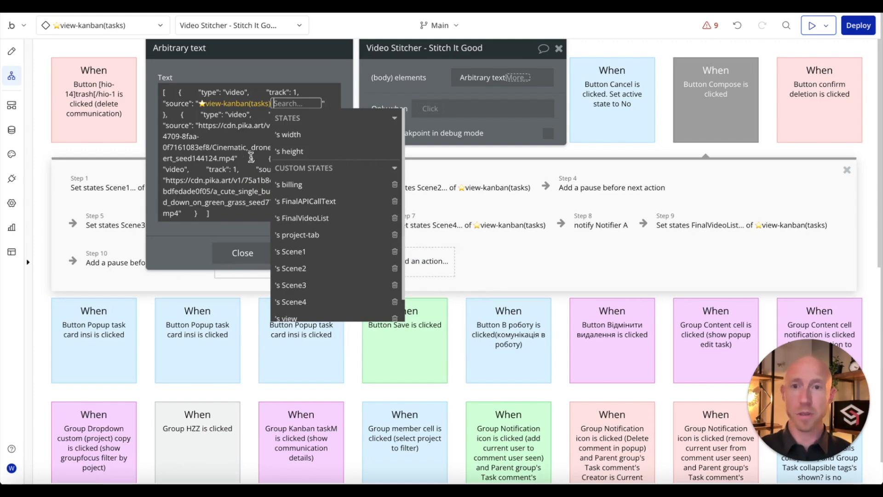
scroll(339, 256, down, 1)
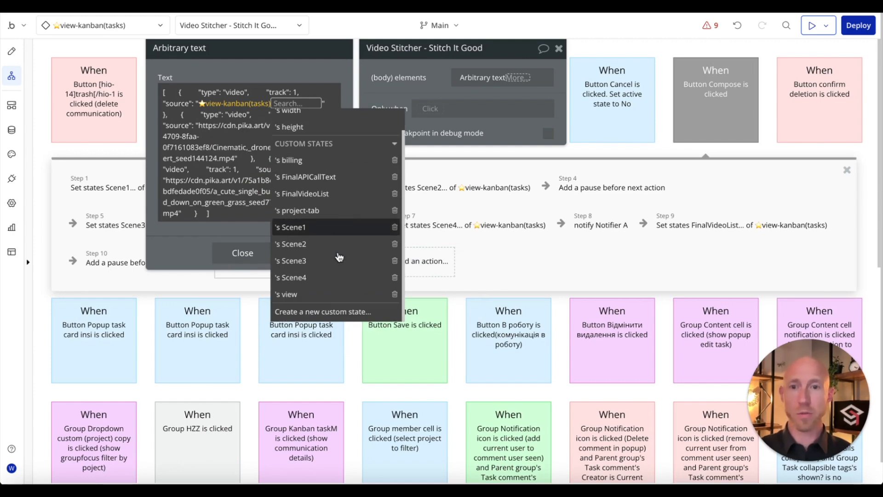
click(333, 198)
click(265, 201)
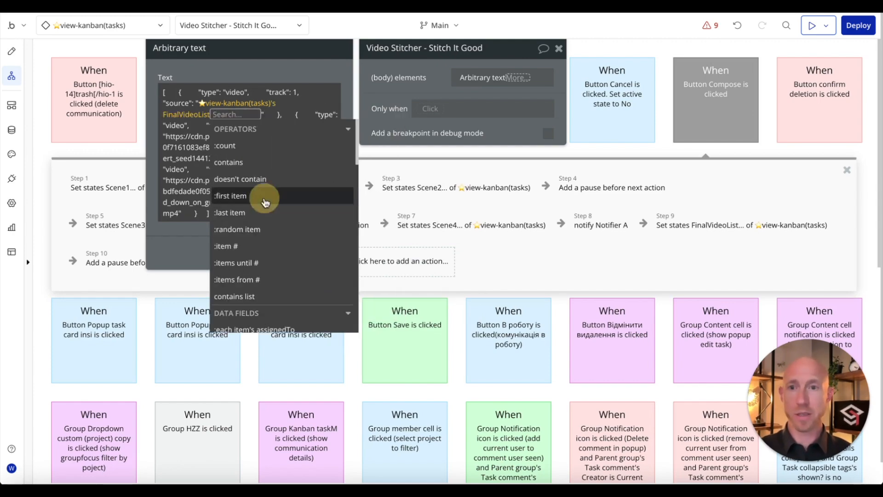
click(250, 70)
Step: Make the first source FinalVideoList:item #1's videoURL and copy the expression
right_click(229, 106)
click(303, 71)
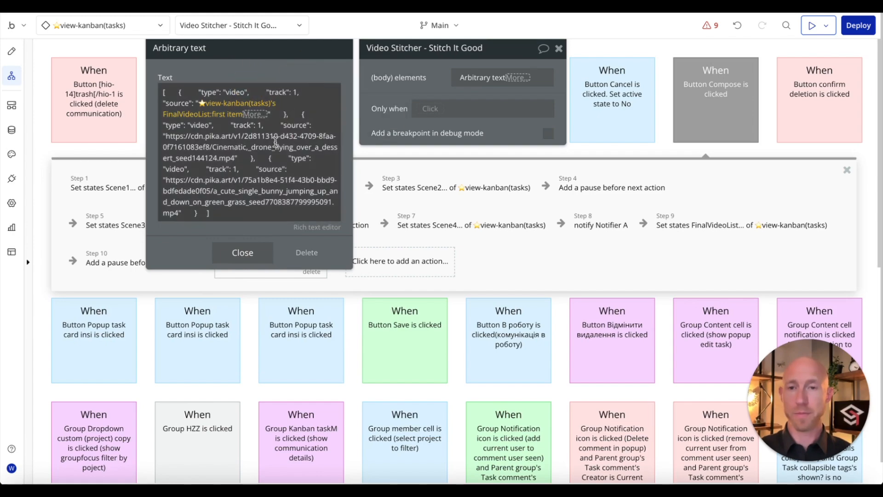
click(276, 142)
click(255, 114)
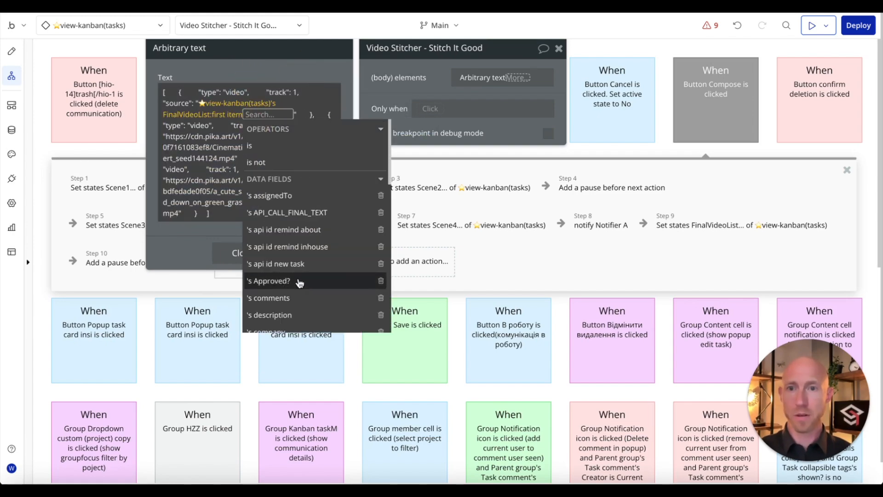
text(url)
click(268, 148)
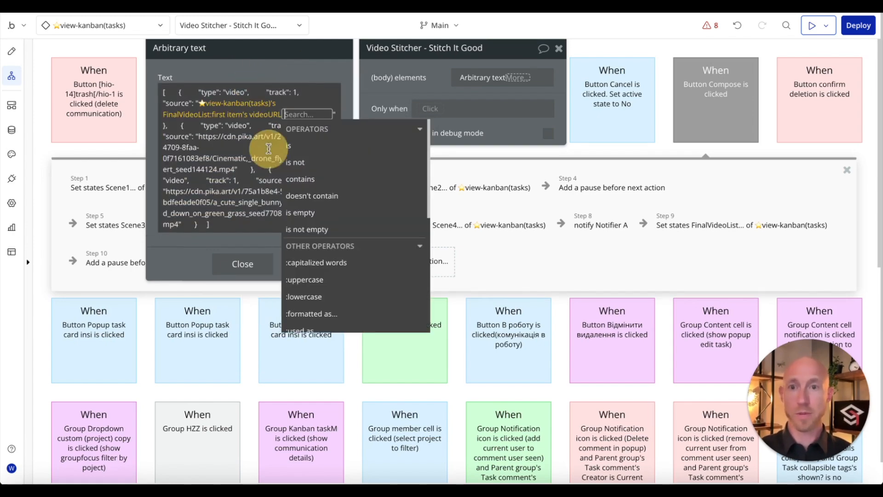
click(232, 114)
click(223, 258)
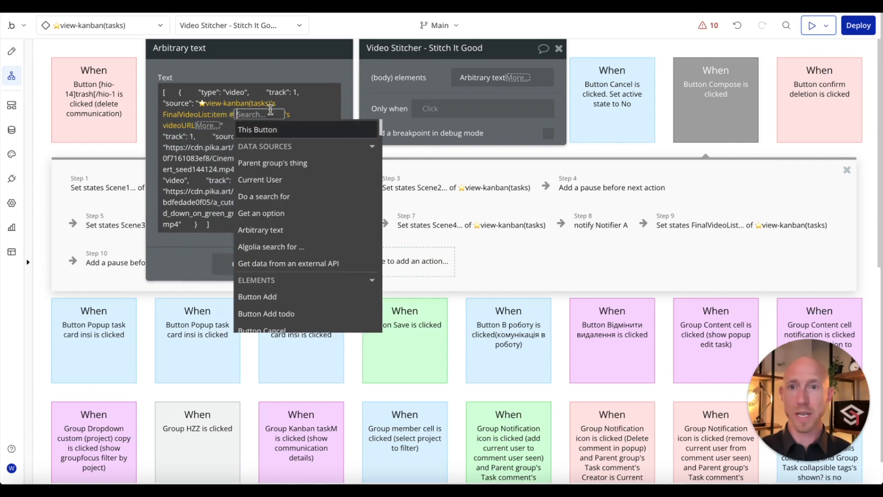
text(1)
click(267, 63)
right_click(228, 116)
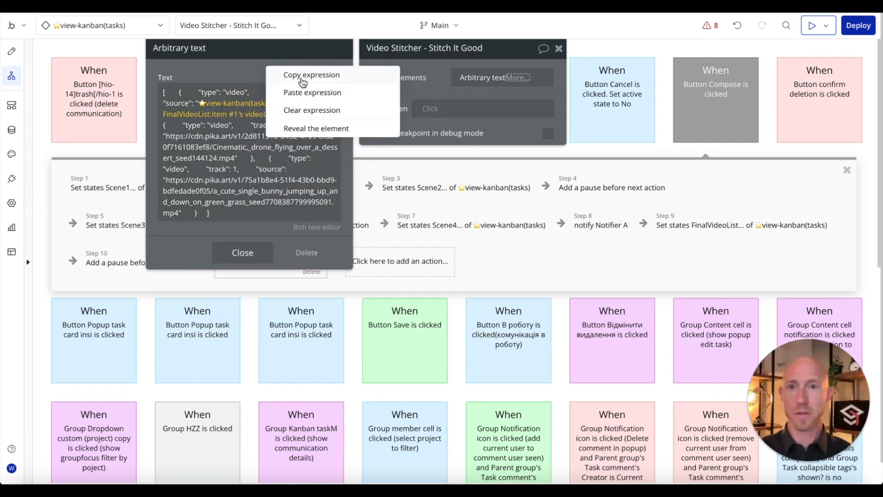
click(302, 82)
click(247, 171)
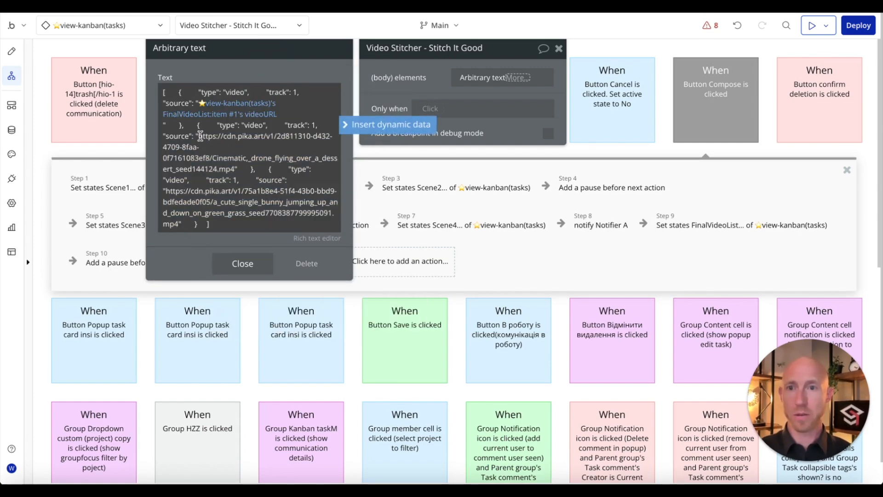
Step: Select the drone video URL for replacement, then close and recheck the body text
drag(200, 136, 233, 166)
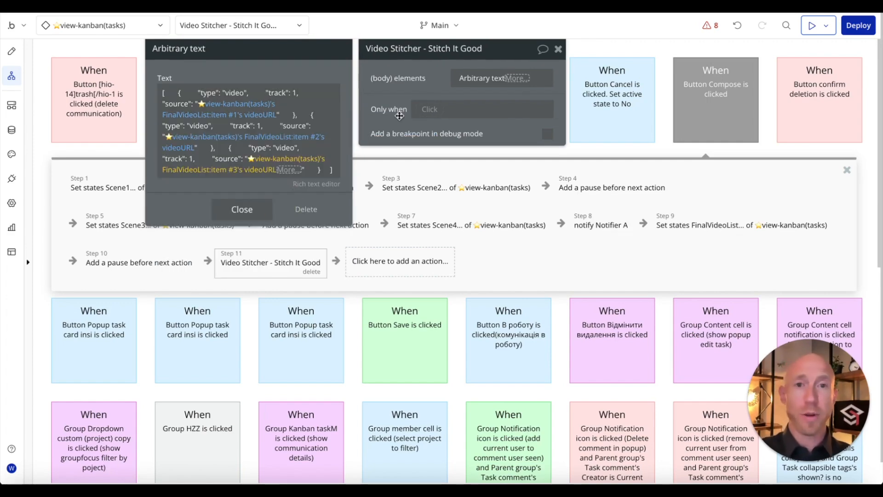
click(396, 102)
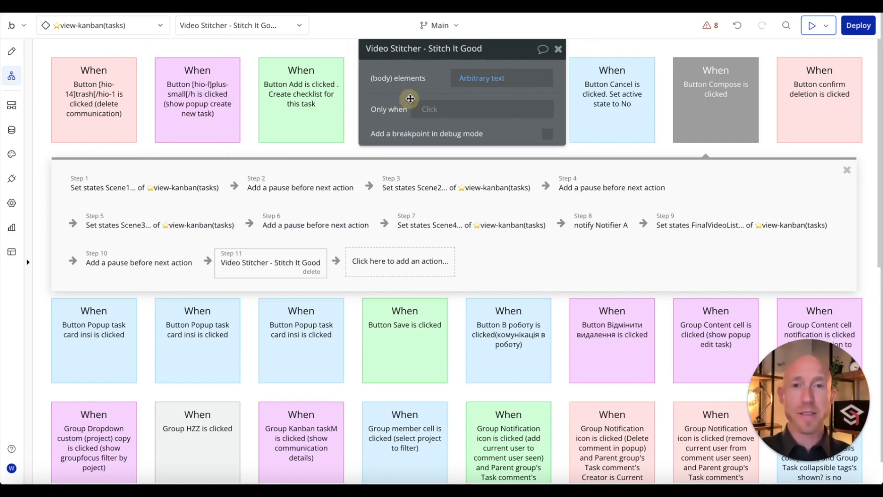
click(478, 81)
click(240, 210)
click(483, 85)
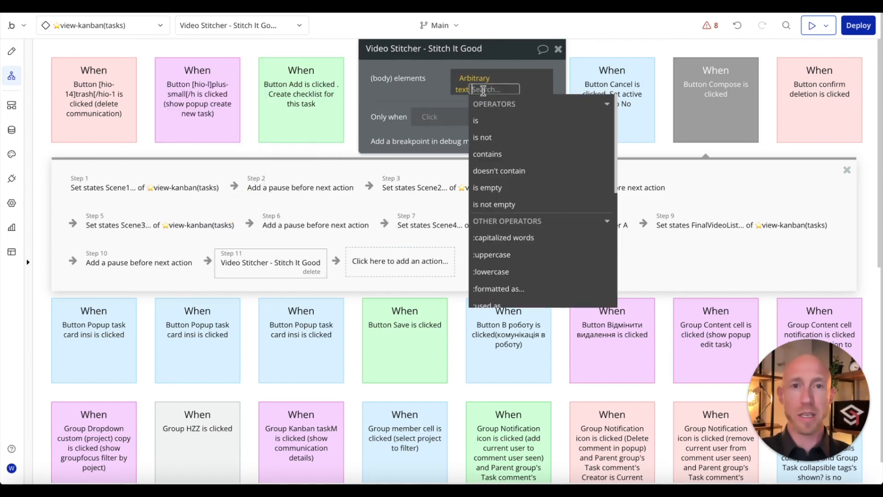
click(507, 69)
Step: Close the Video Stitcher settings, reload the preview, and swap Thing 3 into Scene 1 and Thing 2 into Scene 3
click(558, 49)
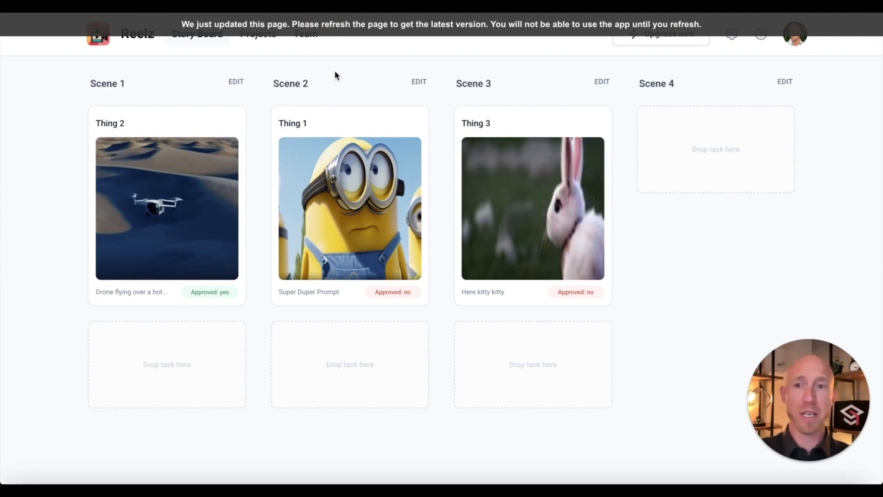
key(super+r)
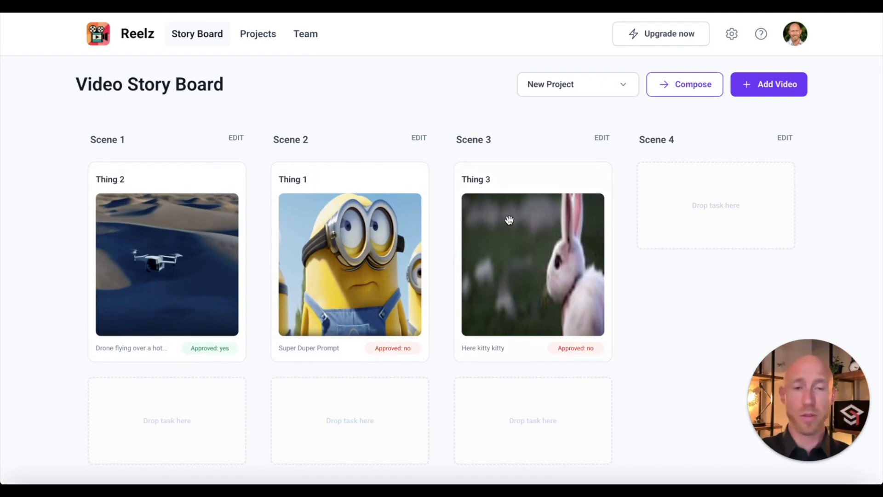
drag(513, 217, 157, 418)
drag(238, 267, 554, 213)
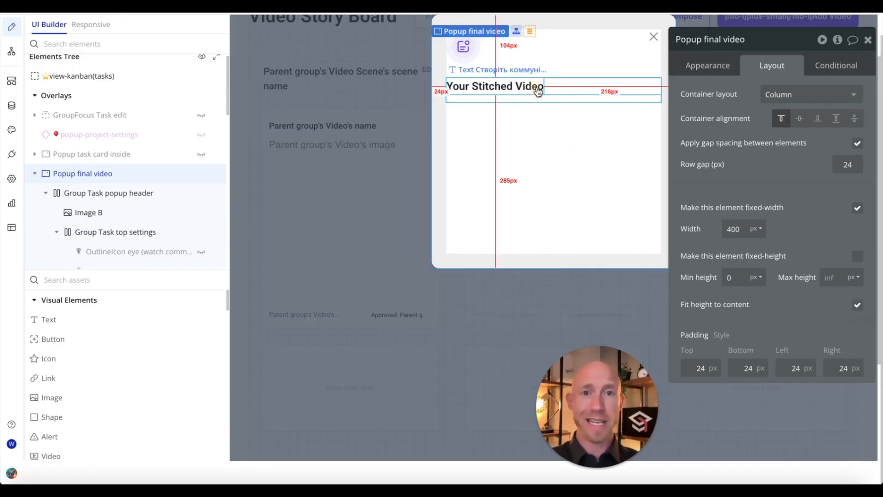
Step: Paste the copied Set state action for view-kanban(tasks) as Step 12 of the Compose workflow
mouse_move(114, 180)
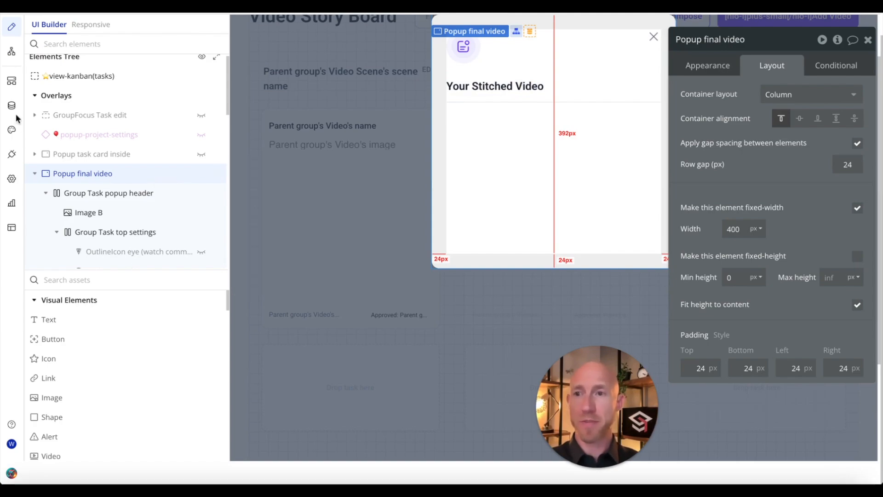
click(11, 81)
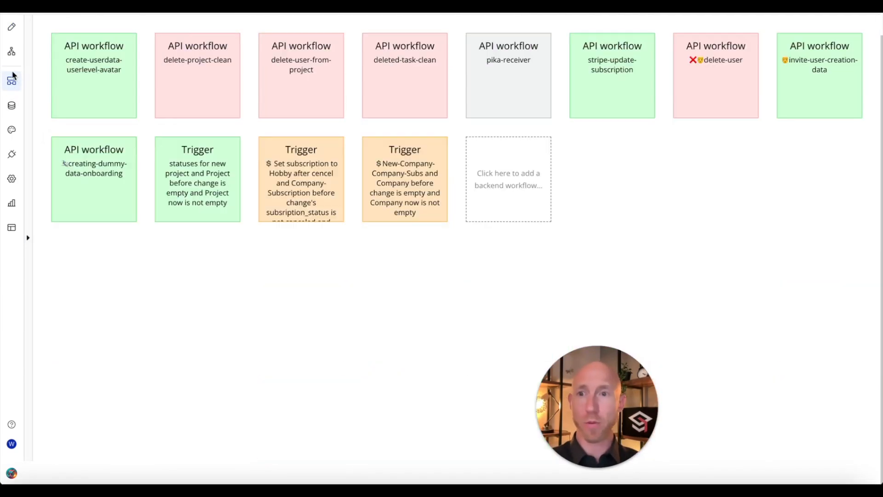
click(11, 51)
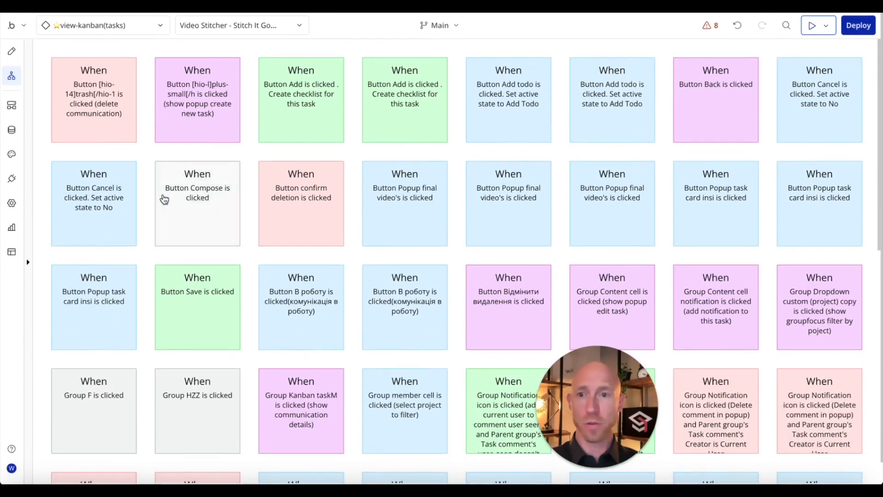
click(129, 198)
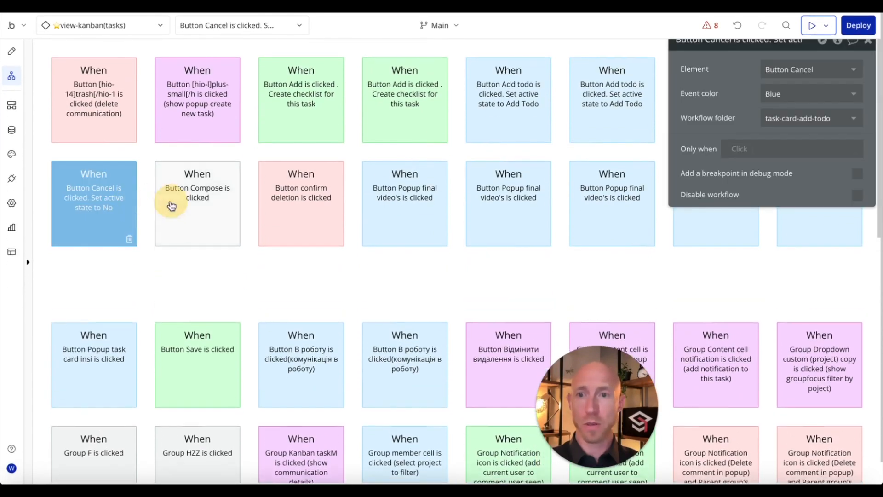
click(172, 205)
click(415, 307)
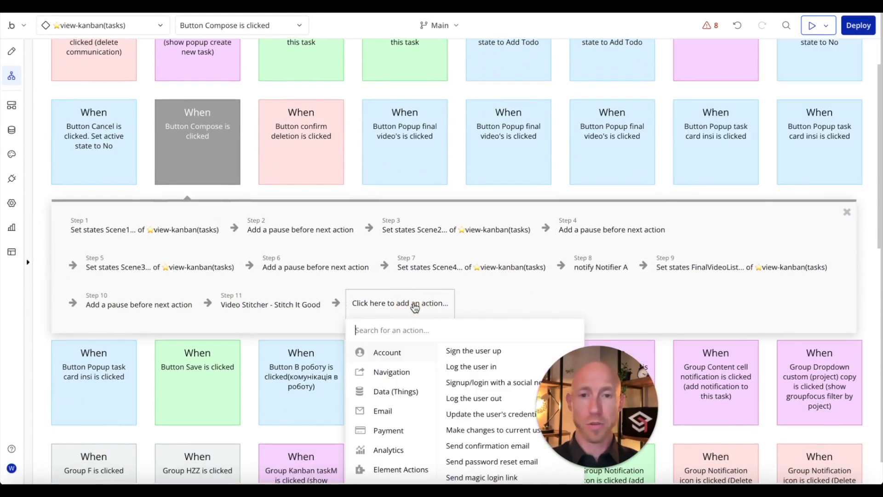
right_click(414, 307)
click(434, 311)
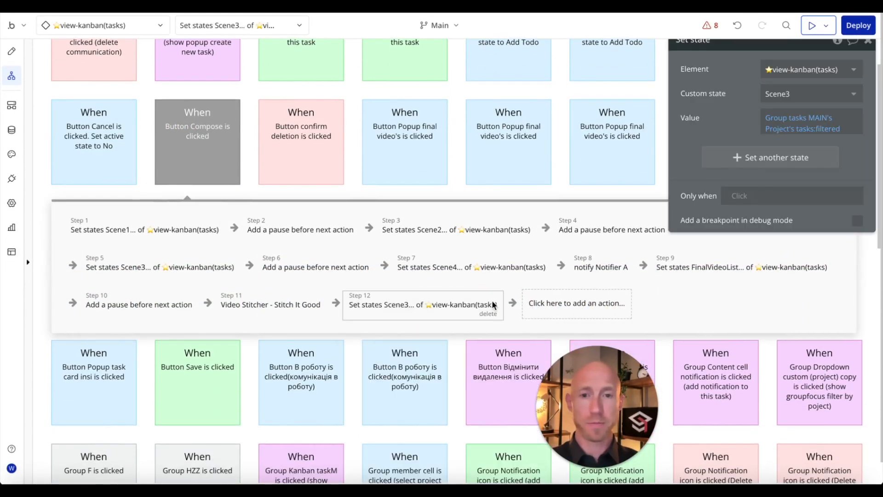
scroll(494, 306, down, 2)
scroll(493, 306, down, 1)
Step: Add a Show element step as Step 13 that shows Popup final video
click(544, 202)
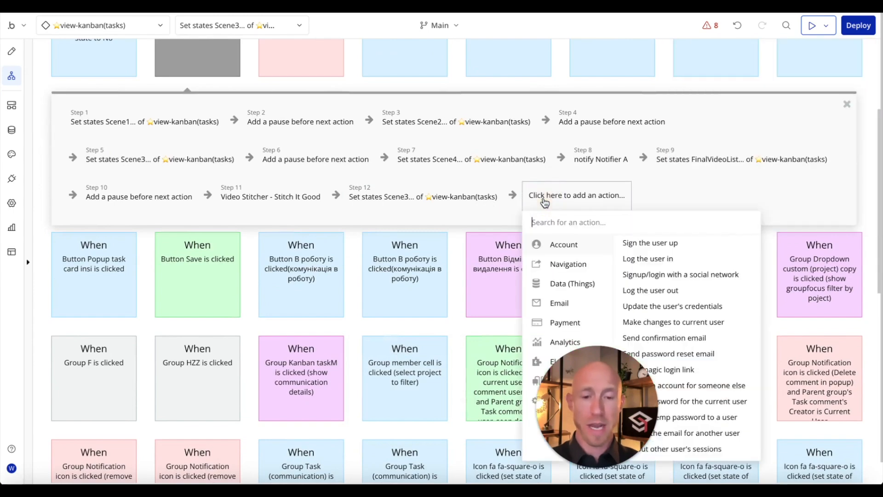
text(show)
click(561, 242)
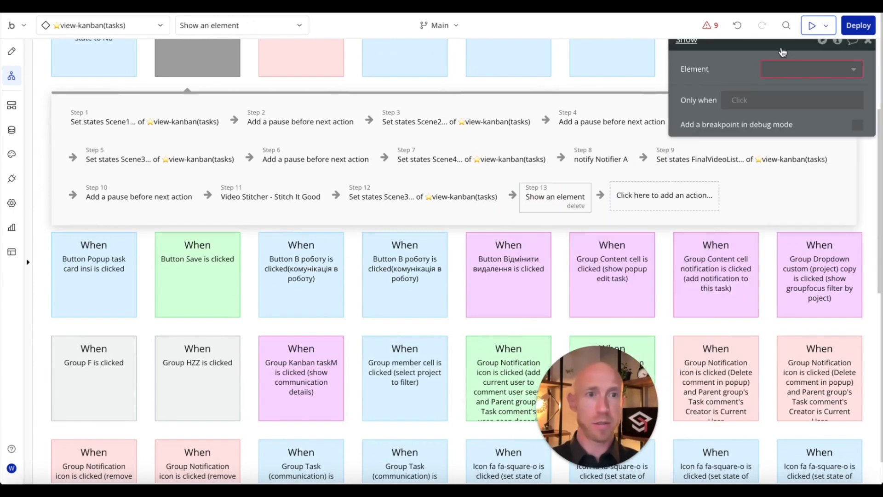
click(788, 70)
text(Popup final video)
click(775, 91)
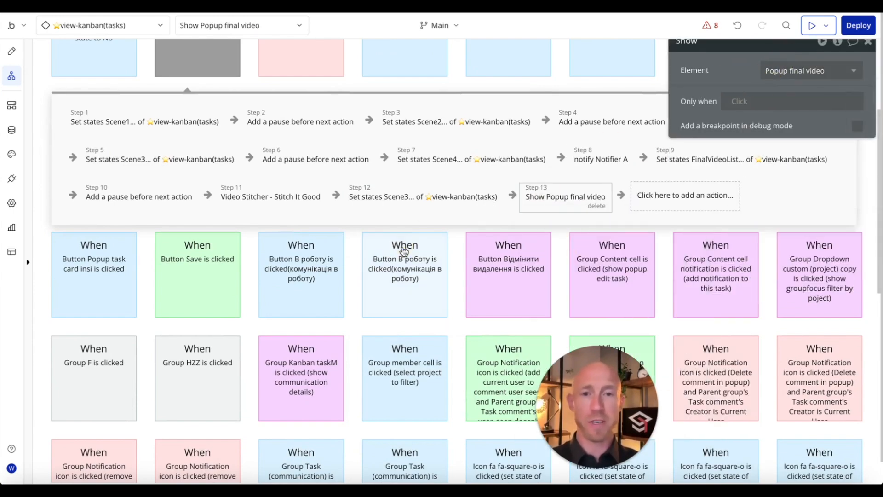
Step: Delete the unfinished set-state step and add a new Set state of an element action
click(449, 193)
click(482, 205)
click(508, 196)
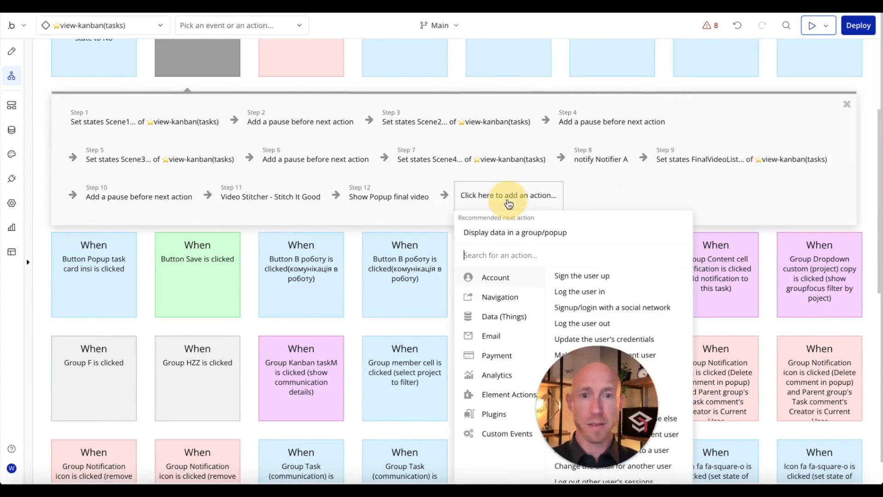
text(sta)
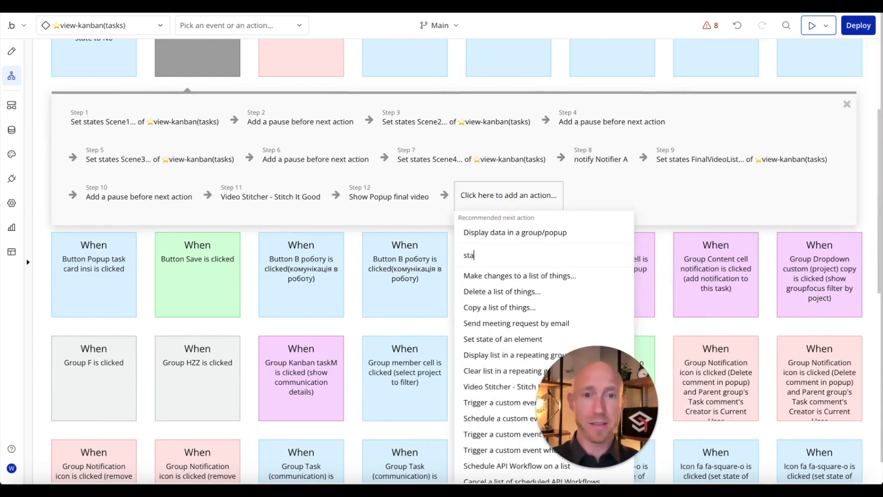
text(t)
click(507, 276)
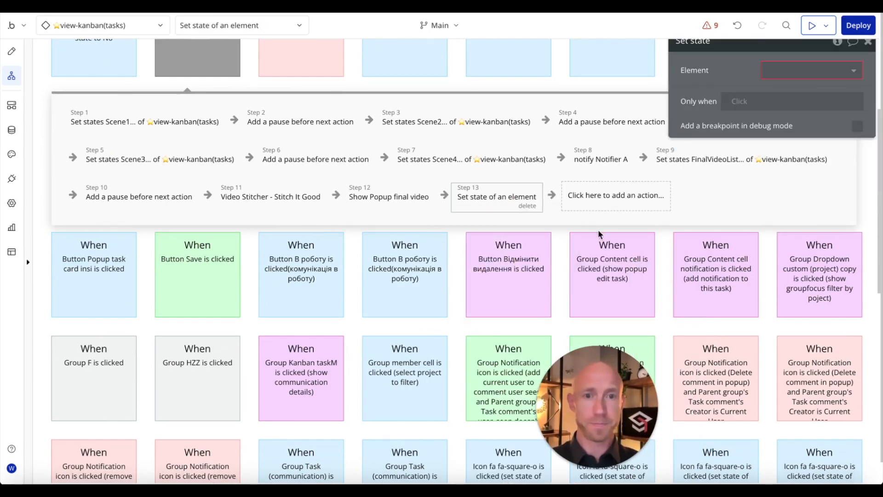
click(807, 70)
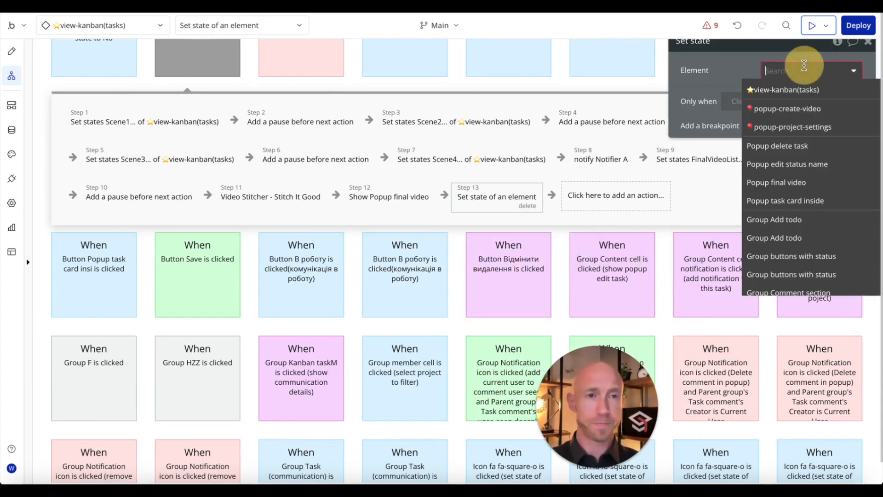
Step: Insert a pause before the set-state step with a Pause length of 5000 ms
click(449, 196)
text(pause)
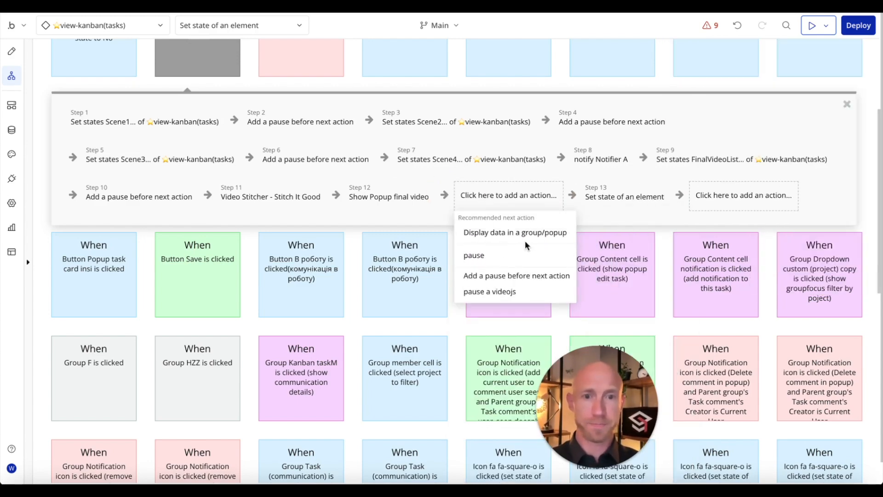
click(524, 275)
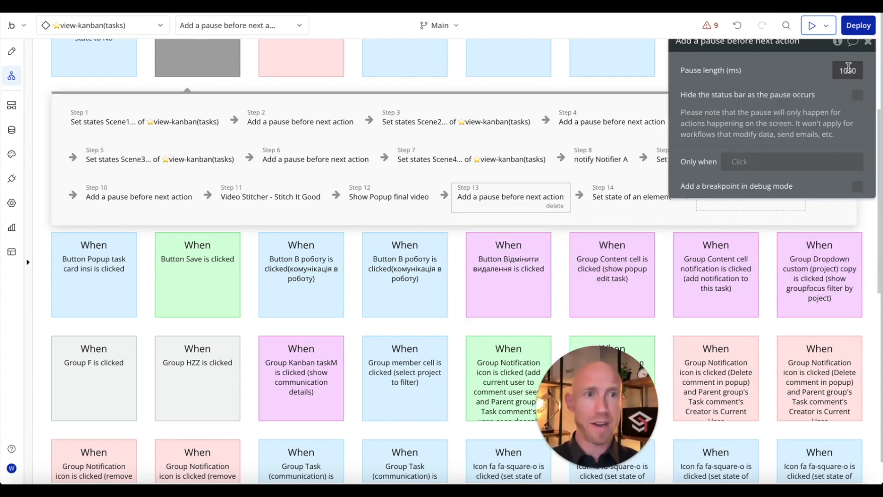
drag(843, 71, 822, 75)
text(5)
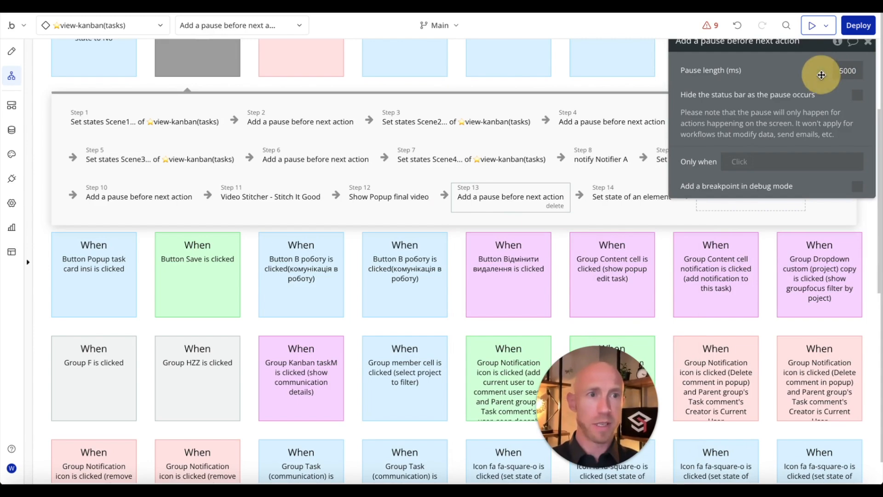
Step: Review the popup, pause and set-state steps of the Compose workflow
click(590, 197)
click(371, 202)
click(644, 199)
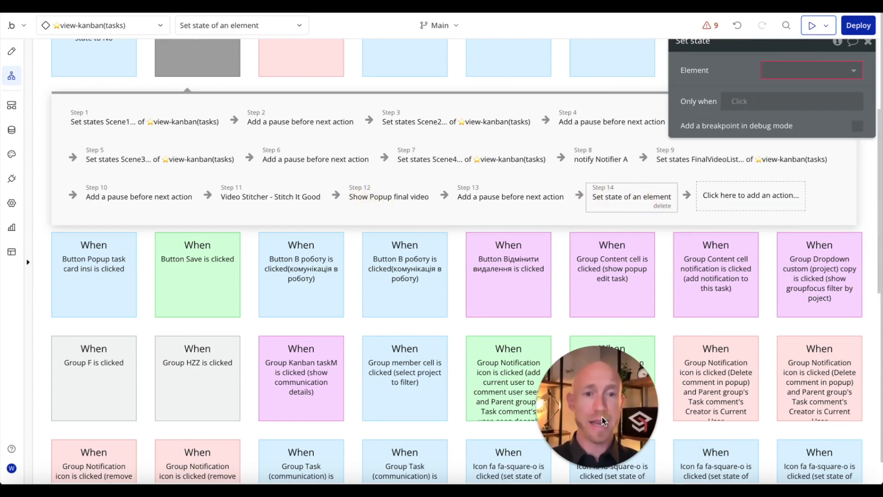
click(515, 185)
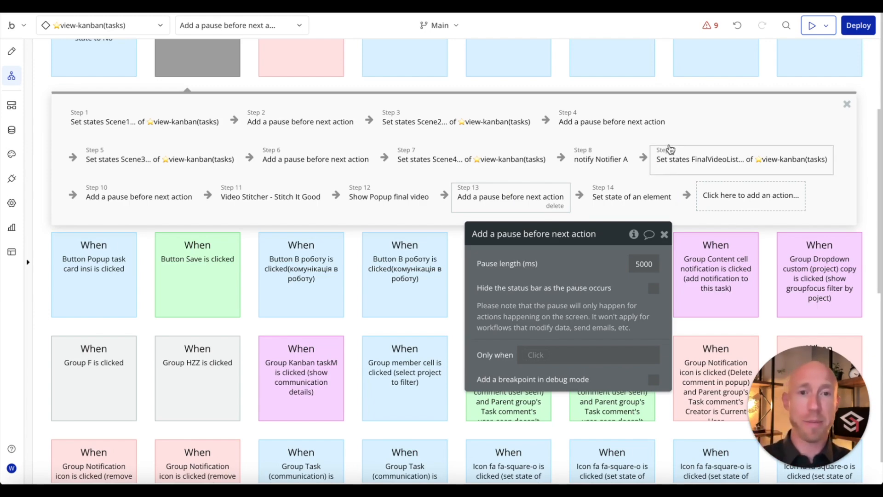
click(616, 201)
Step: Point Step 14 at view-kanban(tasks)'s FinalVideoURL custom state
click(618, 263)
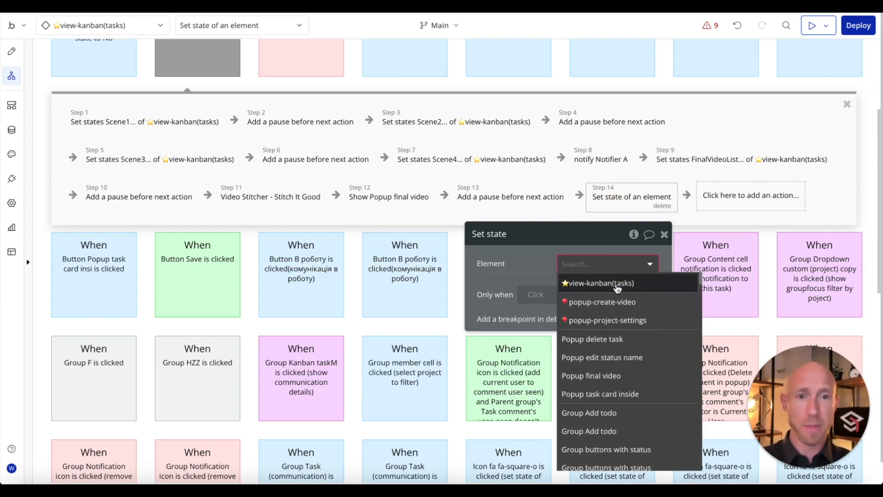
click(611, 282)
click(614, 293)
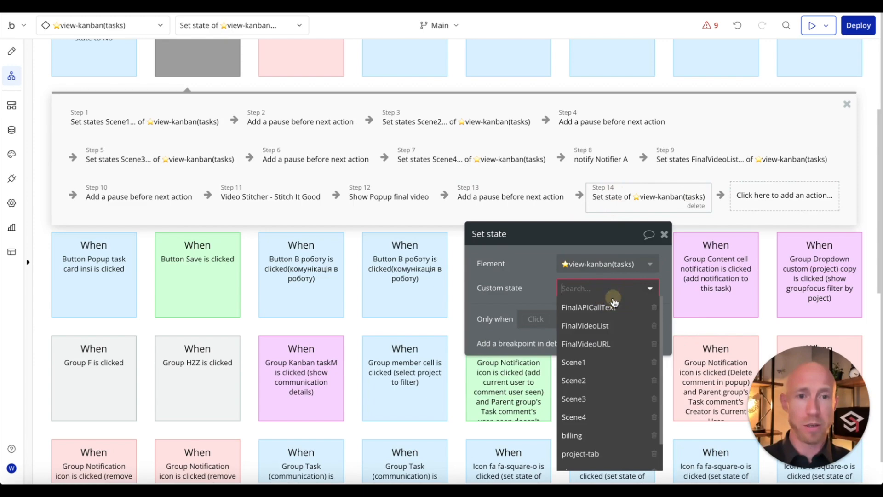
click(610, 344)
Step: Set the value to Result of step 11's first item's url and close the settings
click(593, 312)
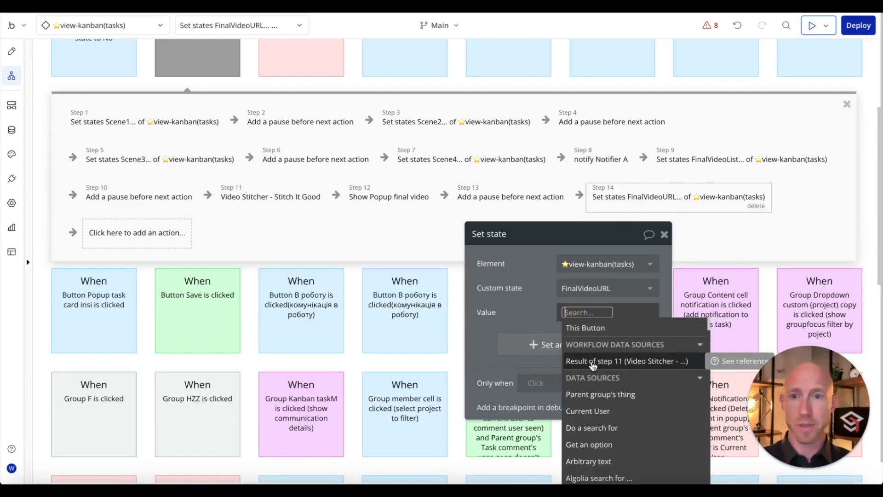
click(593, 362)
scroll(616, 387, down, 1)
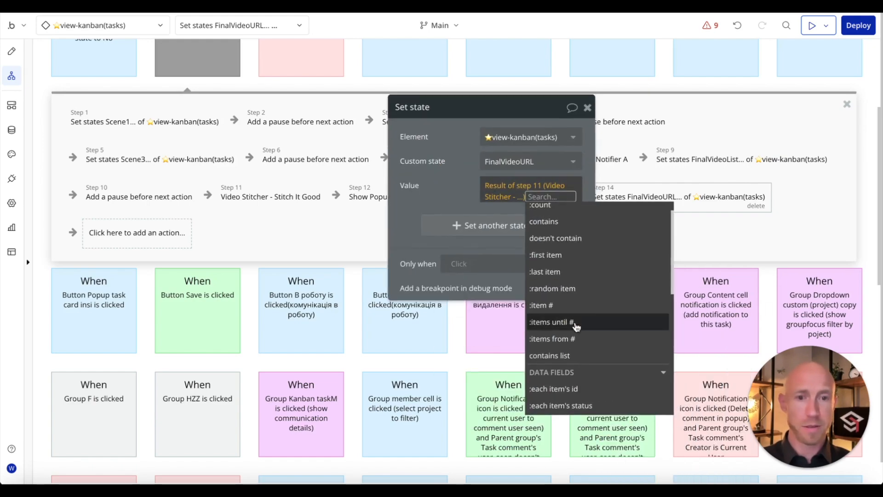
scroll(586, 317, down, 3)
scroll(587, 309, up, 4)
click(582, 293)
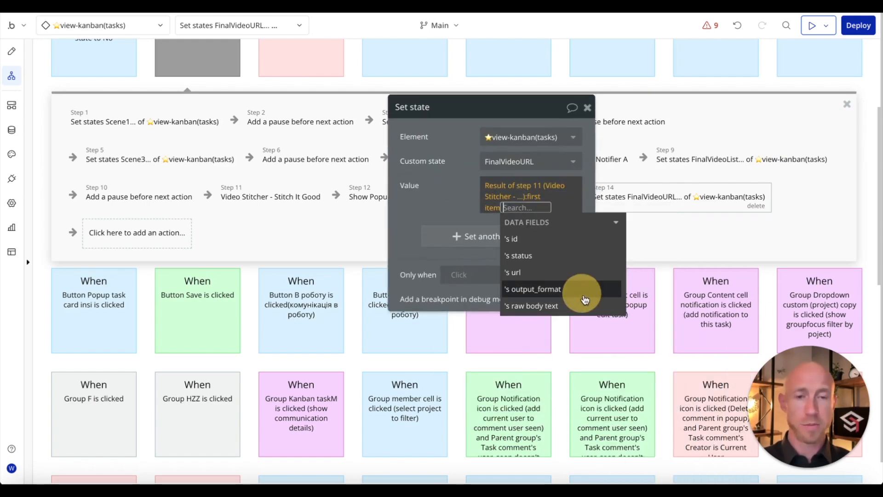
click(556, 272)
click(440, 187)
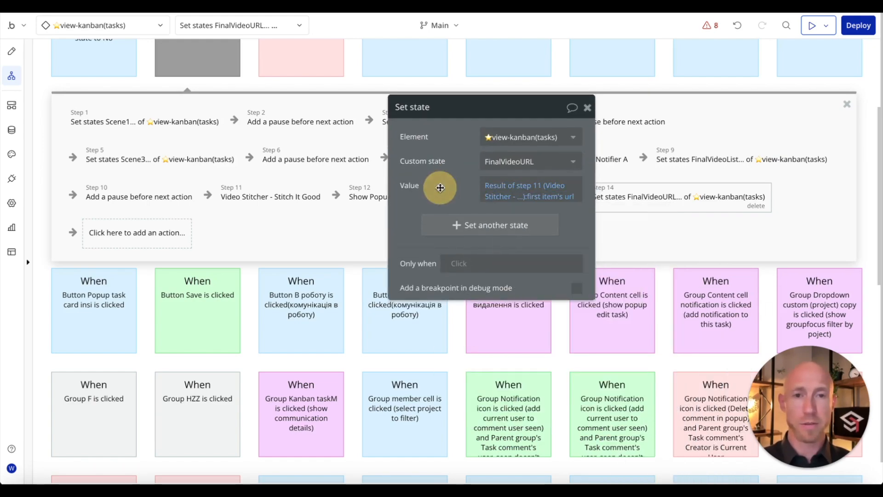
click(587, 107)
click(508, 195)
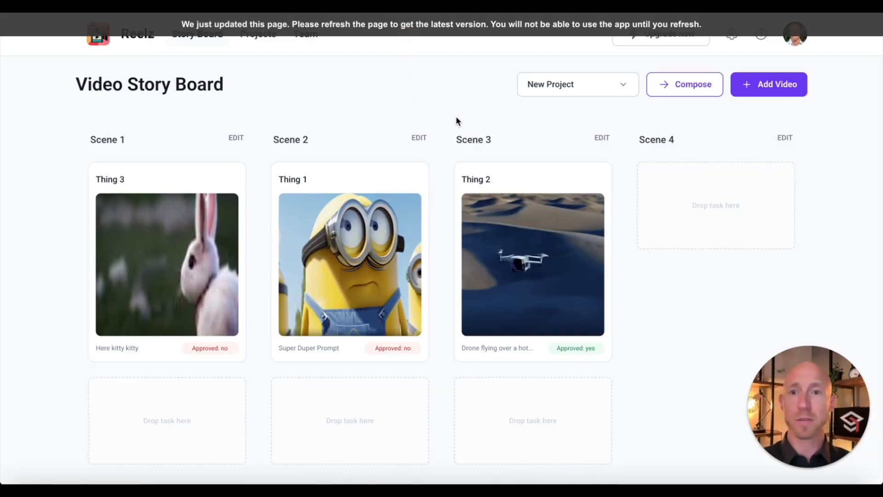
Step: Reload the preview and back out of deleting the Thing 2 video
key(super+r)
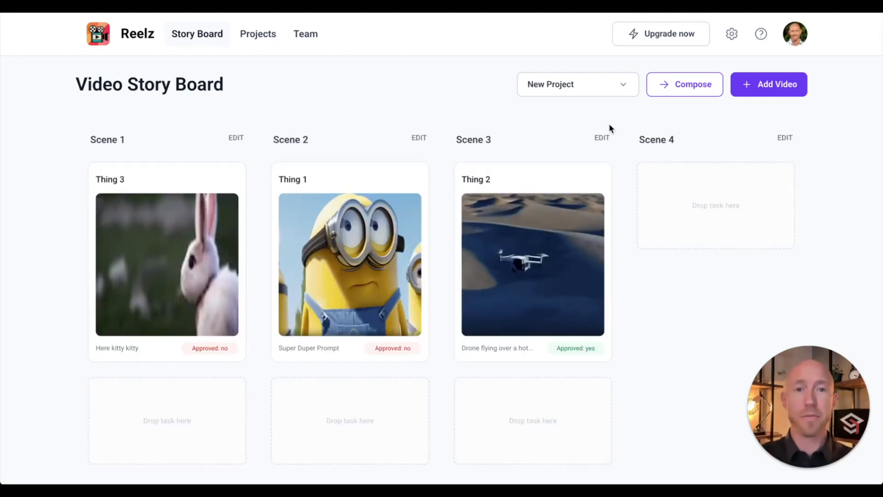
click(579, 185)
click(519, 66)
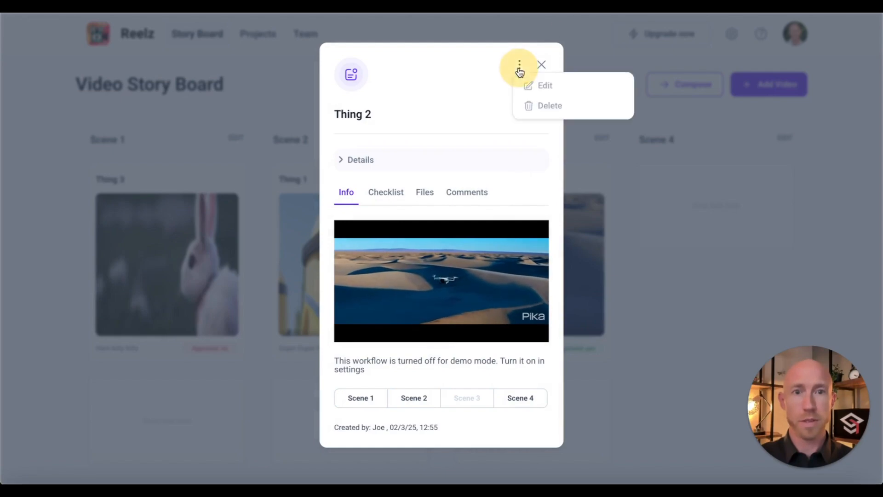
click(548, 105)
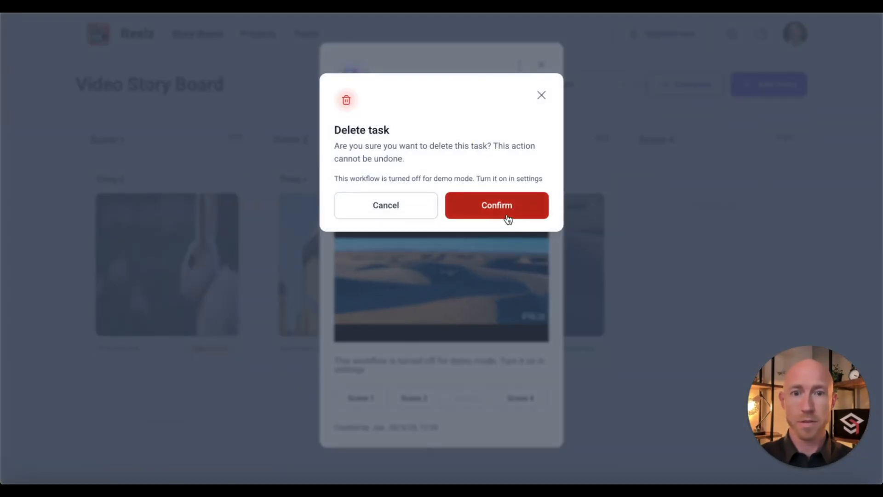
click(542, 95)
click(541, 66)
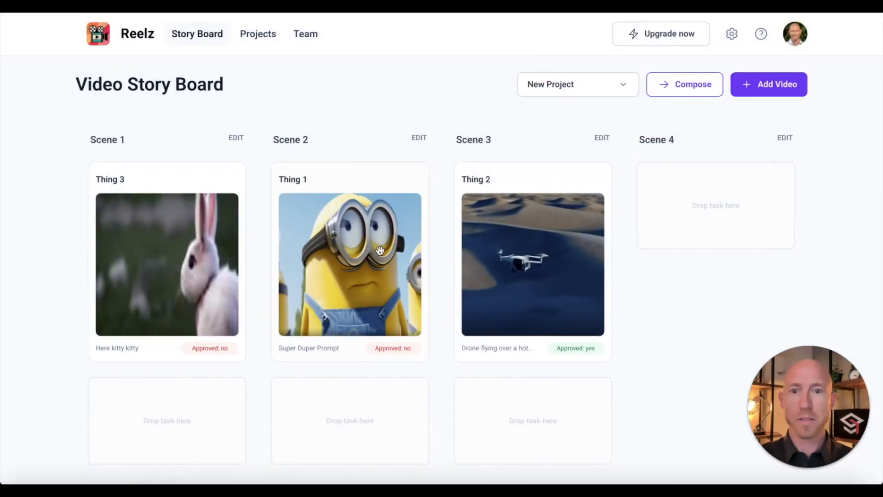
Step: Delete the Thing 3 and Thing 1 videos from the storyboard
click(227, 213)
click(519, 64)
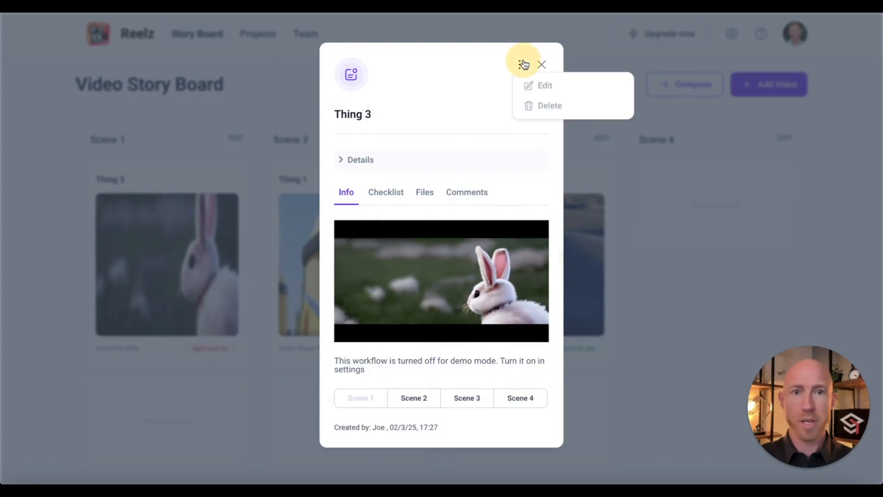
click(535, 104)
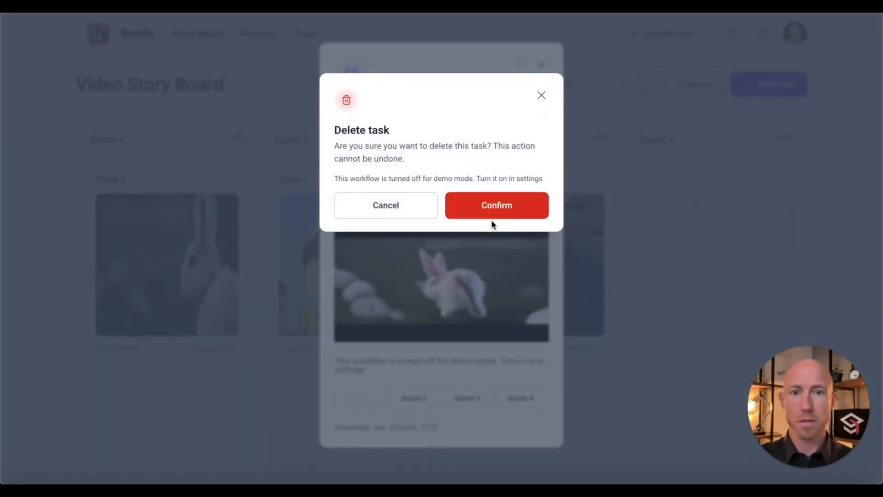
click(483, 209)
click(408, 181)
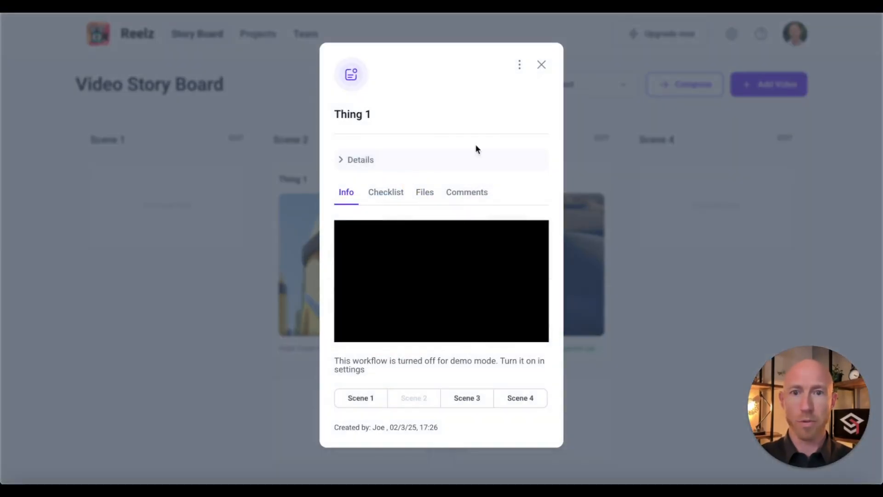
click(532, 106)
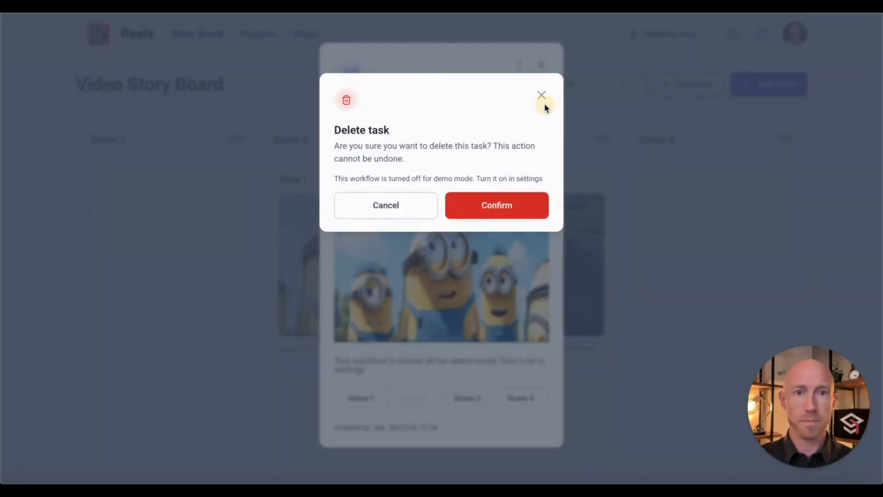
click(523, 202)
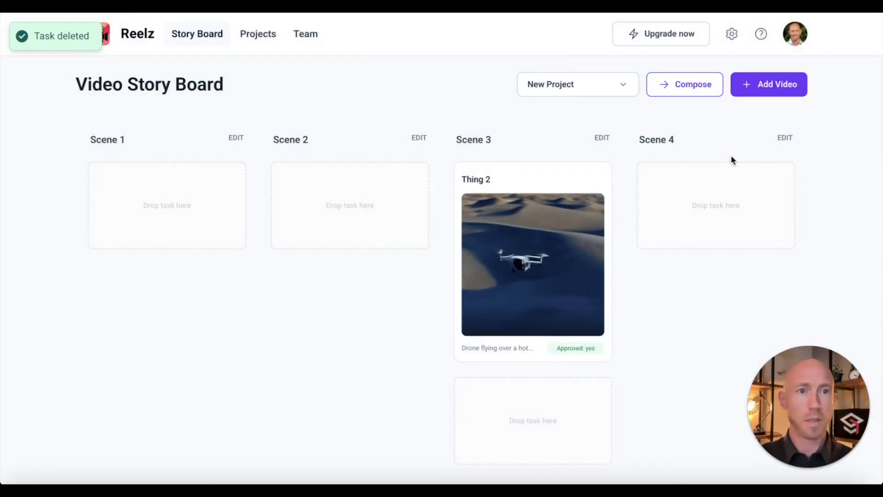
Step: Generate a new Thing 1 video assigned to New Project
click(765, 84)
click(386, 120)
text(Thing 1)
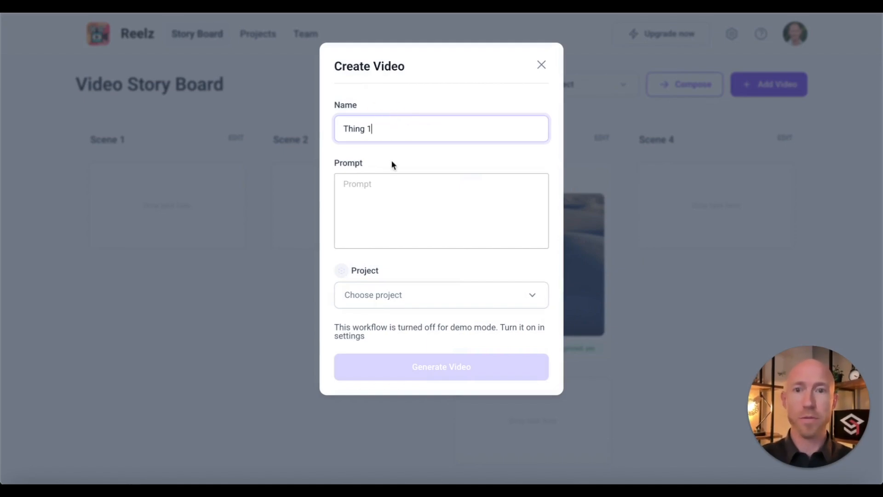
click(395, 209)
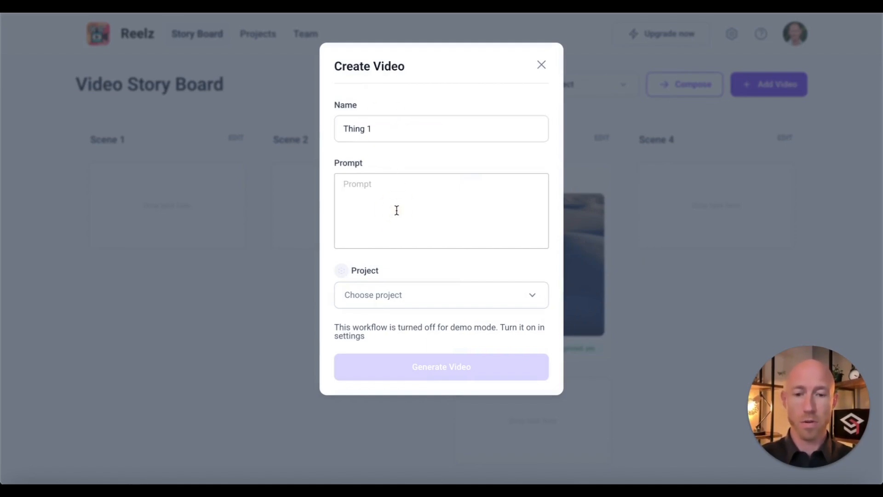
text(Minions riding a horse)
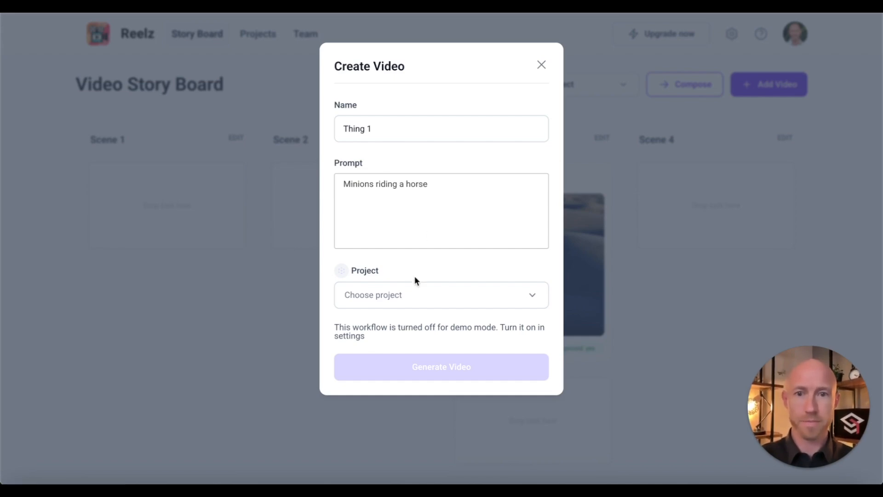
click(408, 298)
click(394, 356)
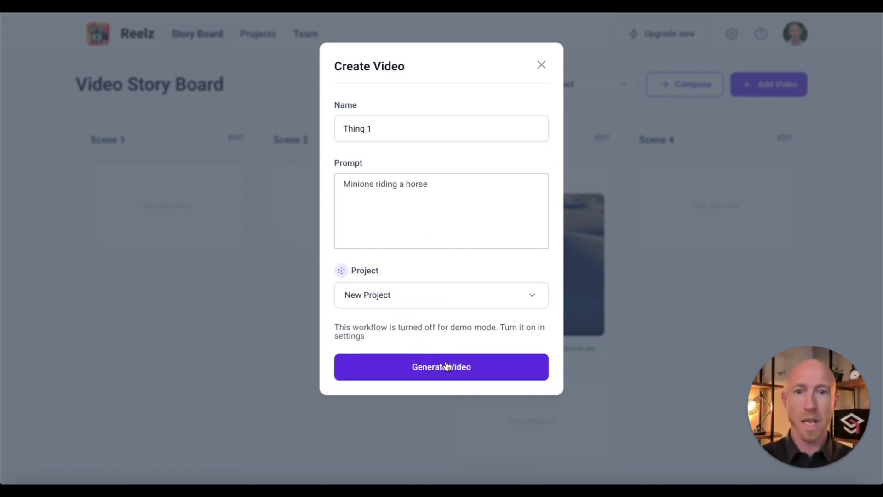
click(447, 367)
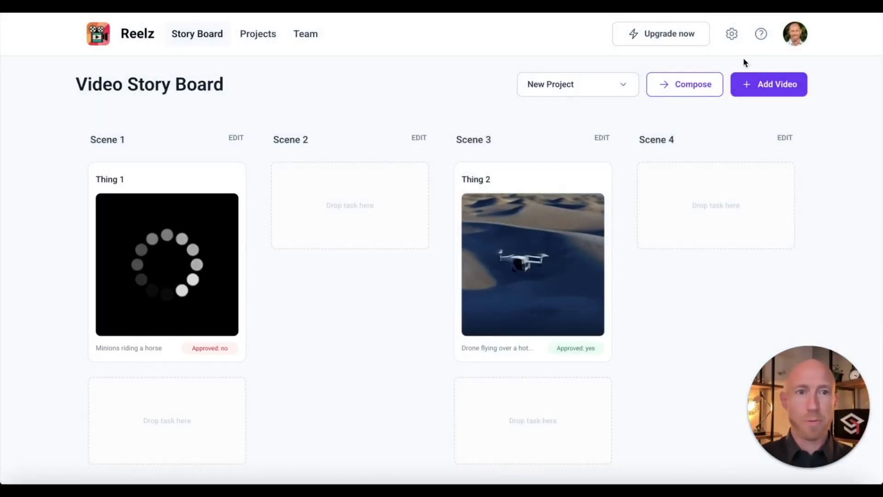
Step: Generate Thing 3 from 'A giant bunny on a hill' in New Project and move it to Scene 4
click(764, 84)
click(415, 136)
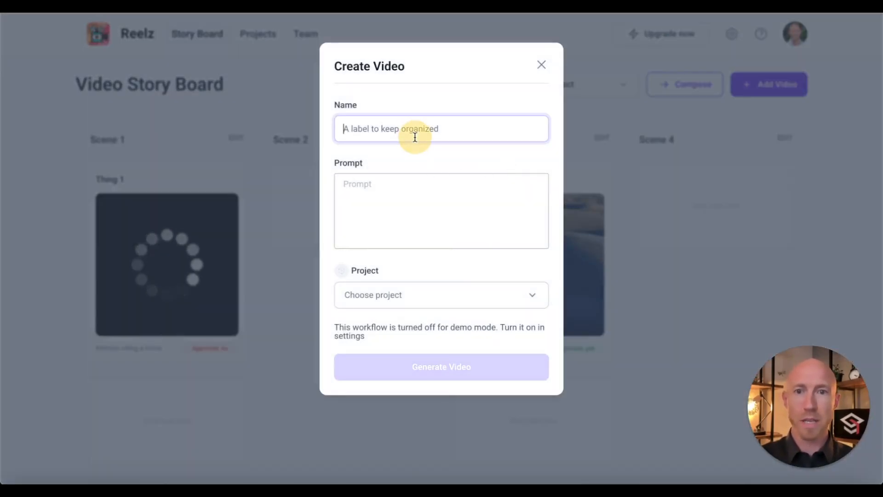
text(Thing 3)
click(381, 189)
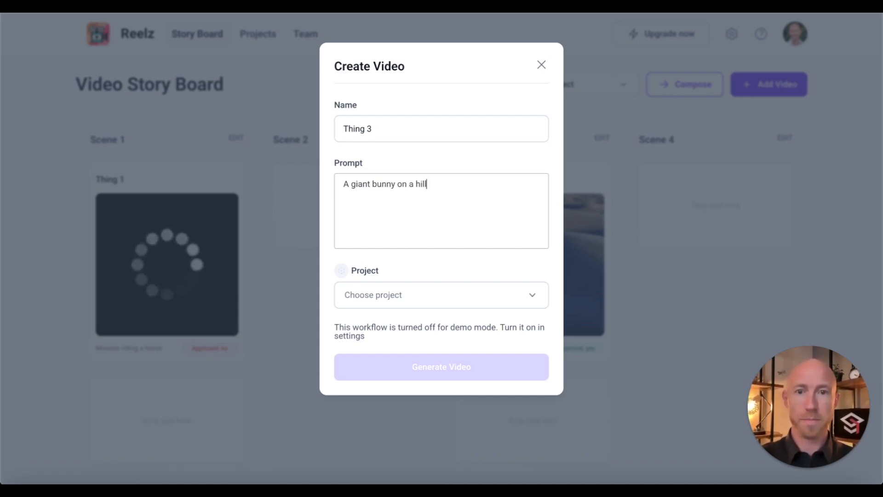
click(451, 306)
click(438, 363)
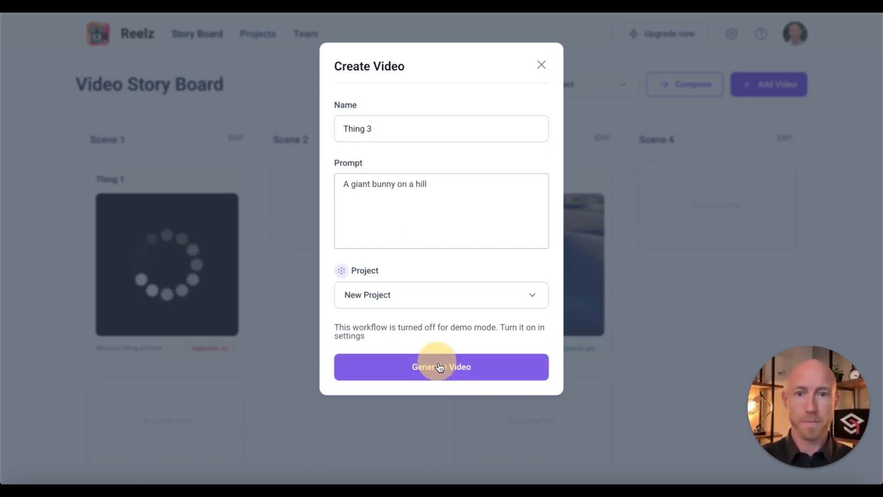
click(439, 367)
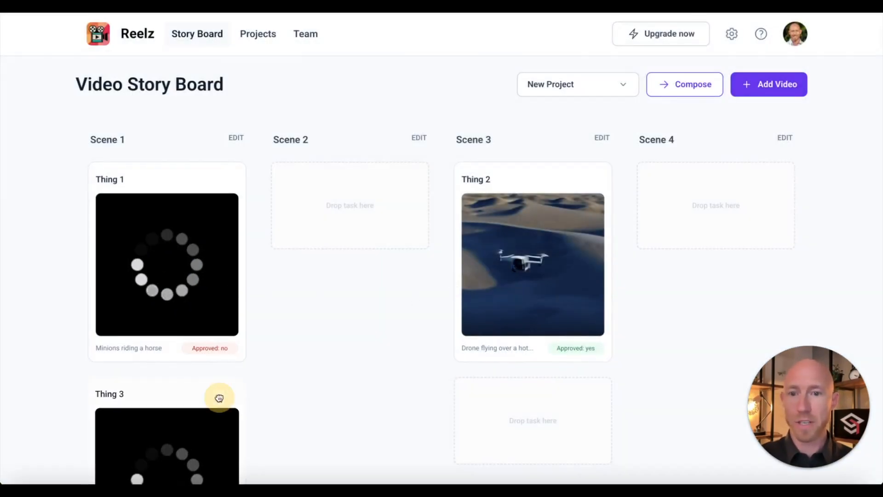
drag(218, 396, 736, 258)
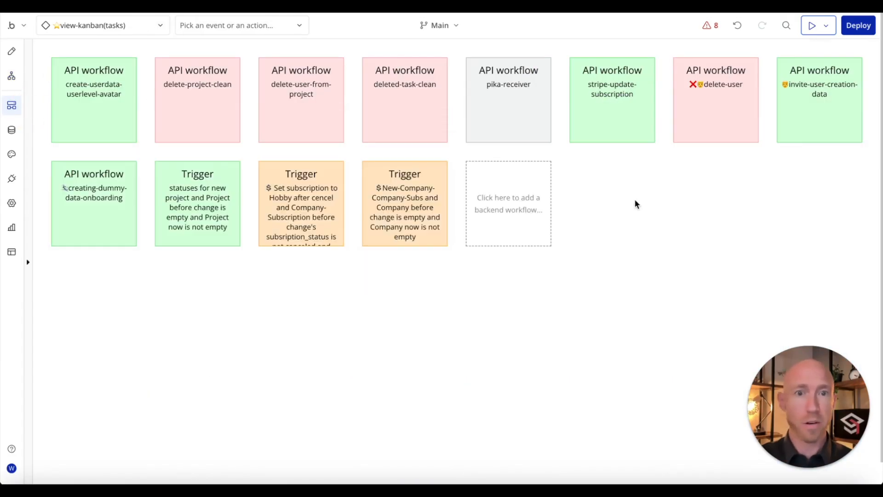
Step: Inspect pika-receiver's Make changes to Video step and its Search for Videos, then return to Reelz
click(493, 112)
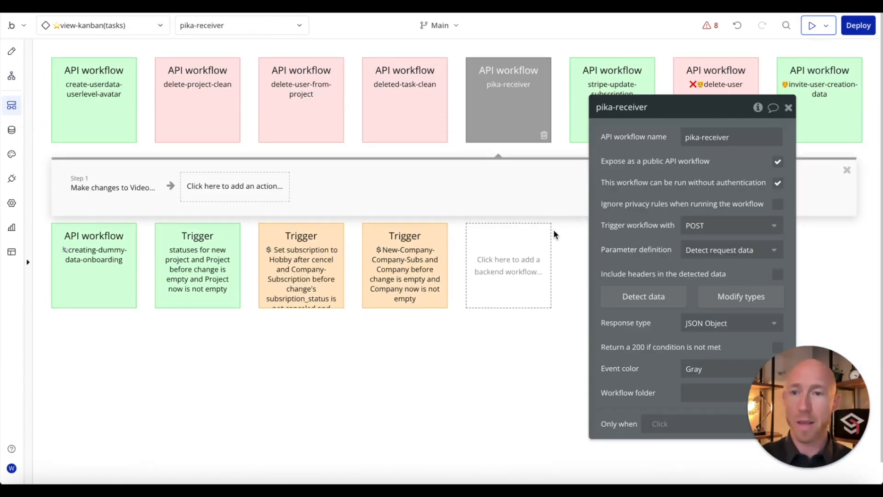
drag(598, 176, 791, 190)
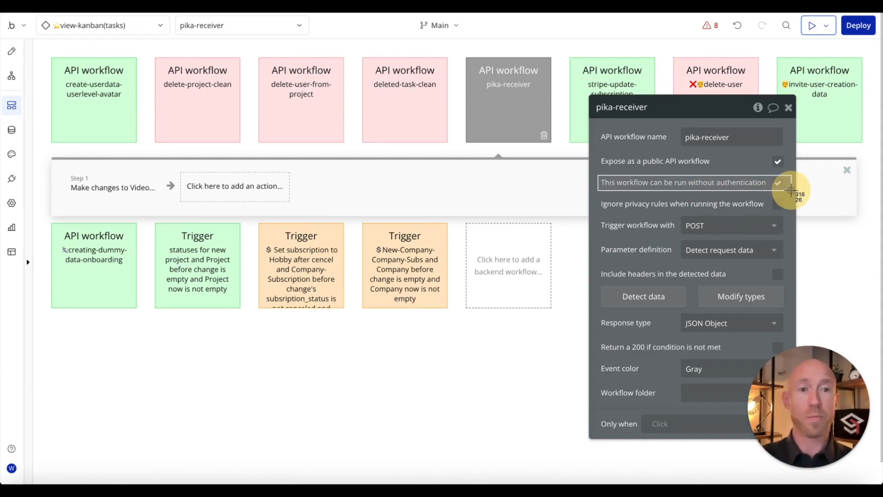
drag(791, 190, 792, 190)
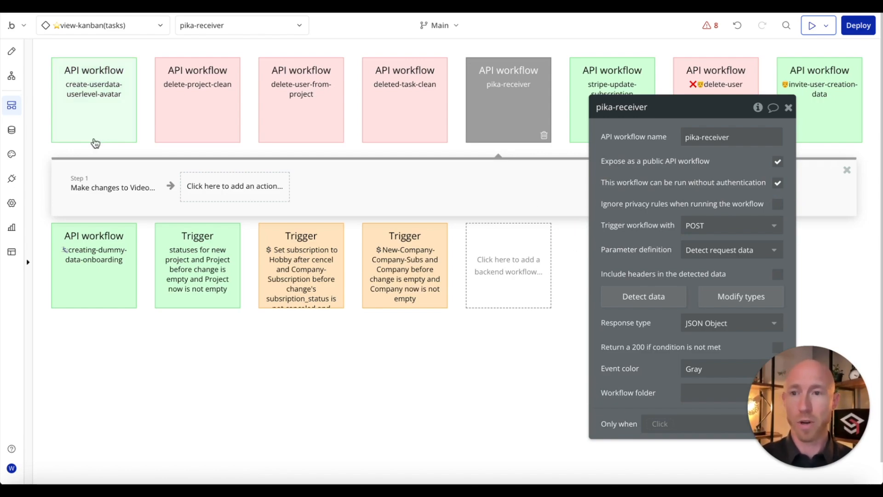
click(98, 184)
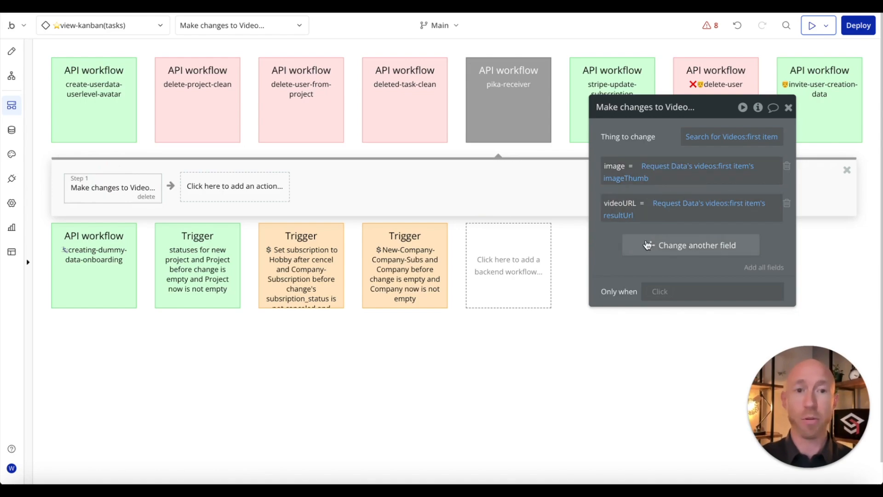
drag(605, 245, 602, 247)
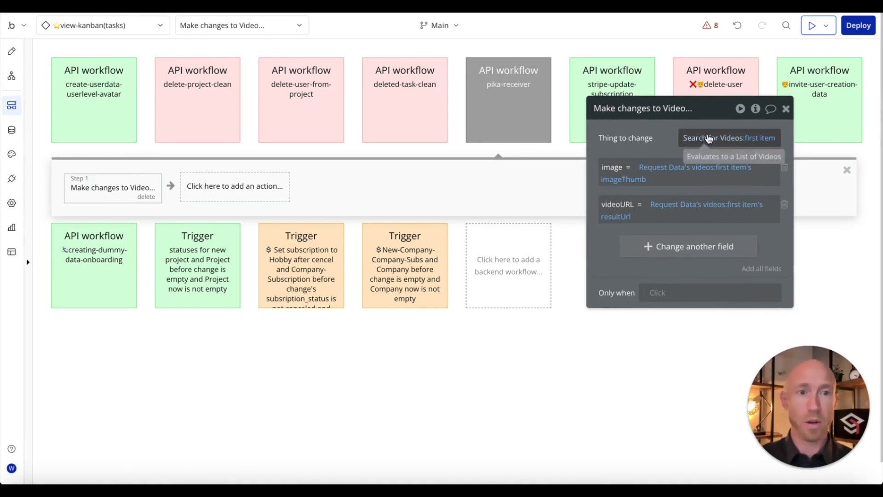
click(704, 139)
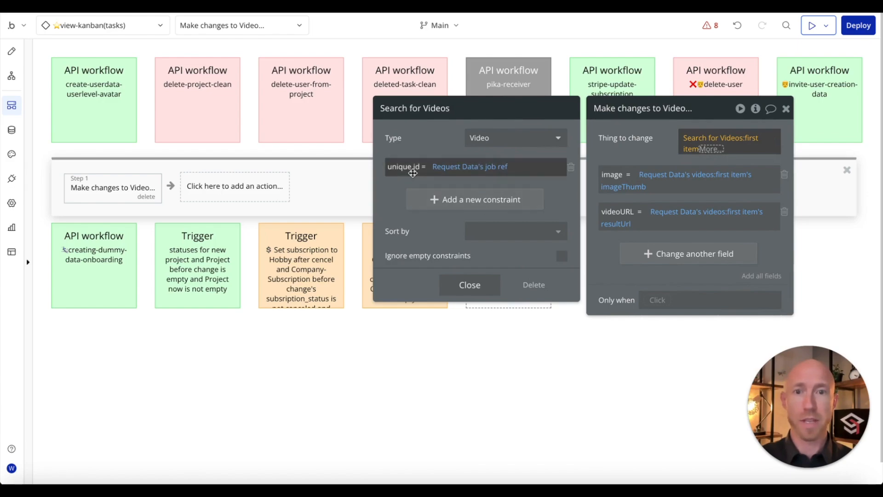
click(469, 284)
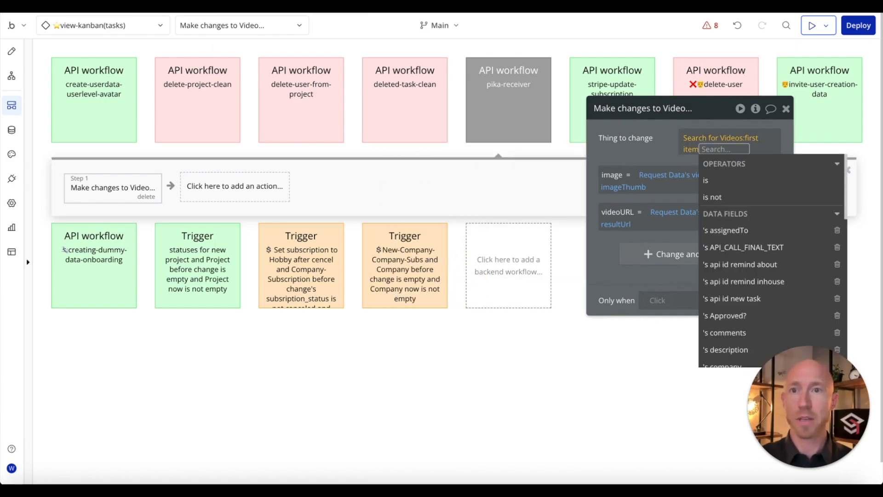
click(179, 6)
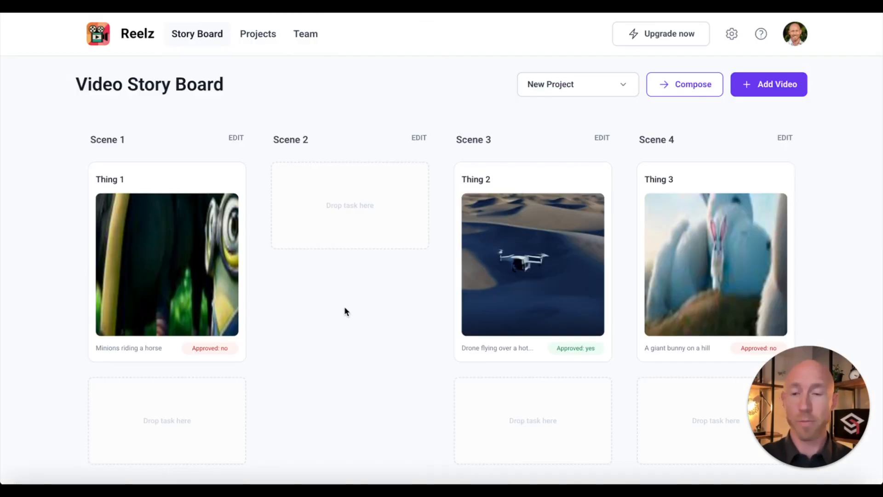
click(205, 258)
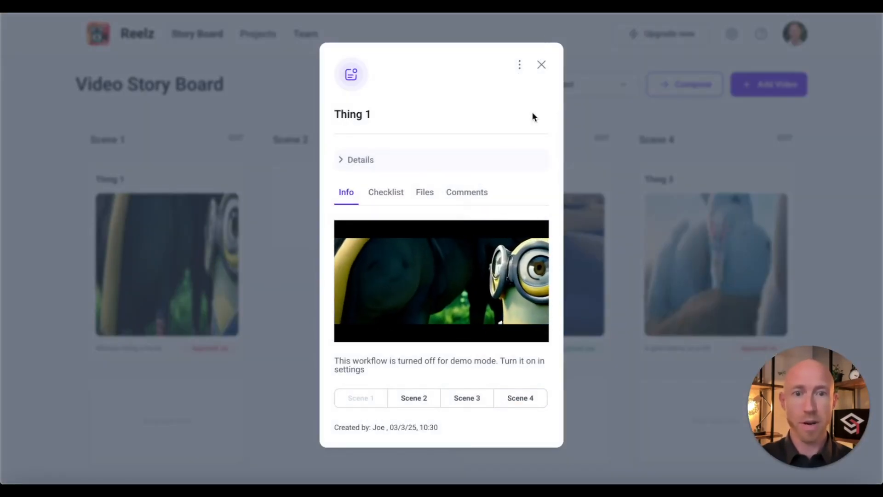
click(541, 65)
click(699, 237)
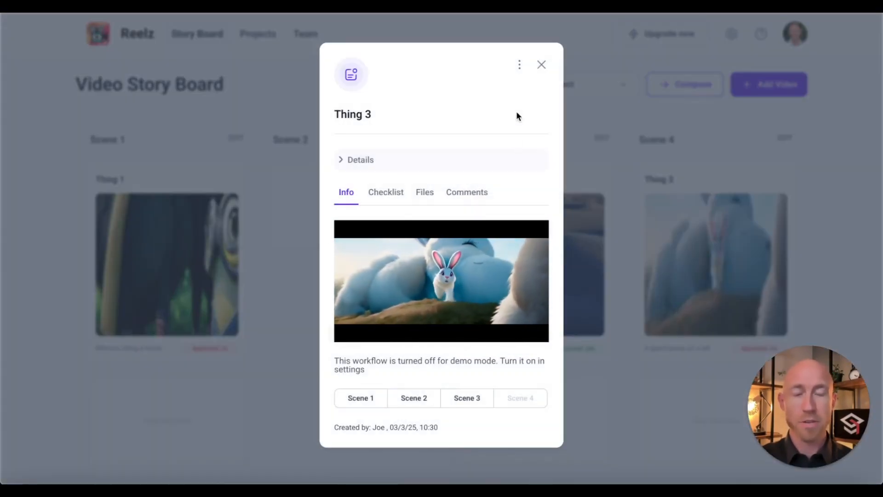
click(543, 65)
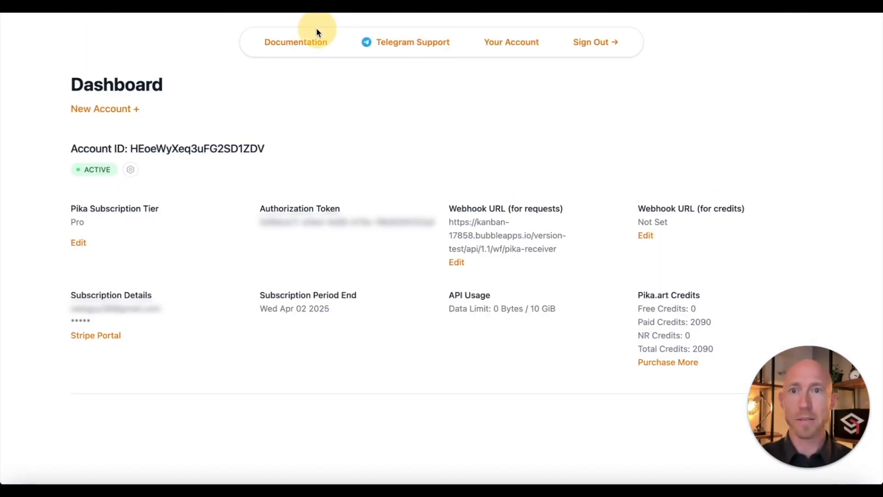
Step: Open the Pika API documentation at the Web section's Generate endpoint
click(314, 44)
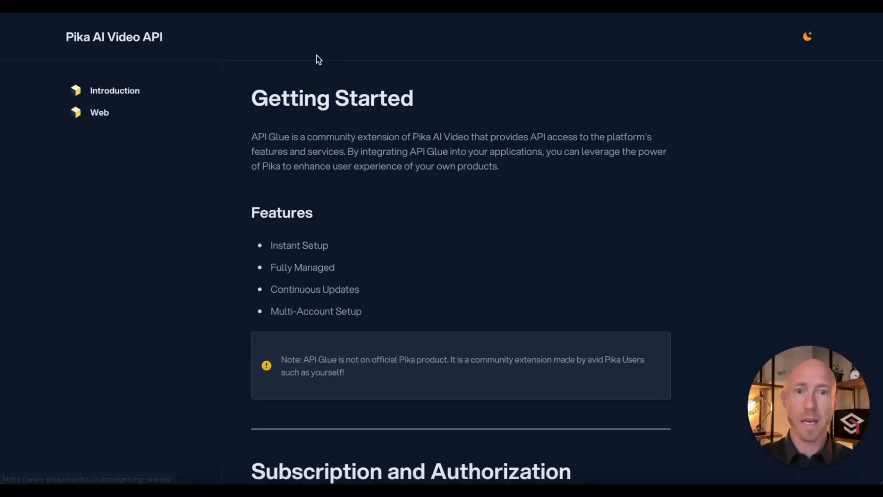
click(110, 118)
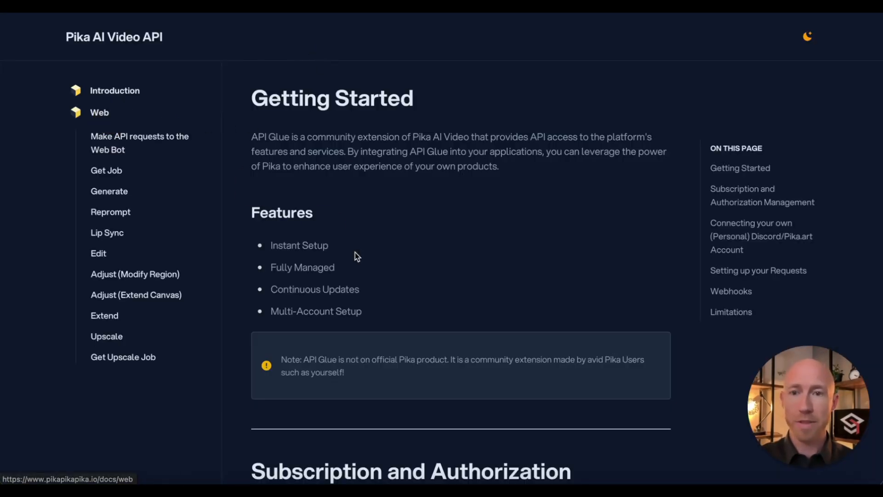
click(162, 157)
scroll(481, 263, down, 20)
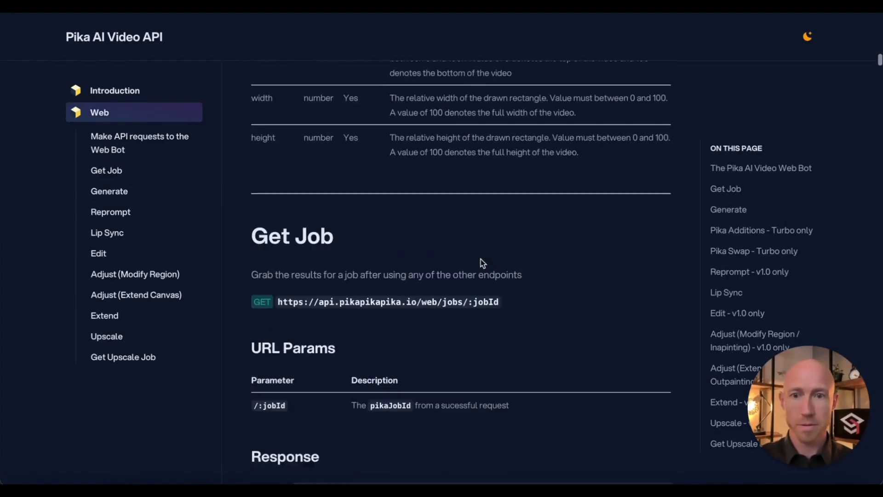
click(118, 191)
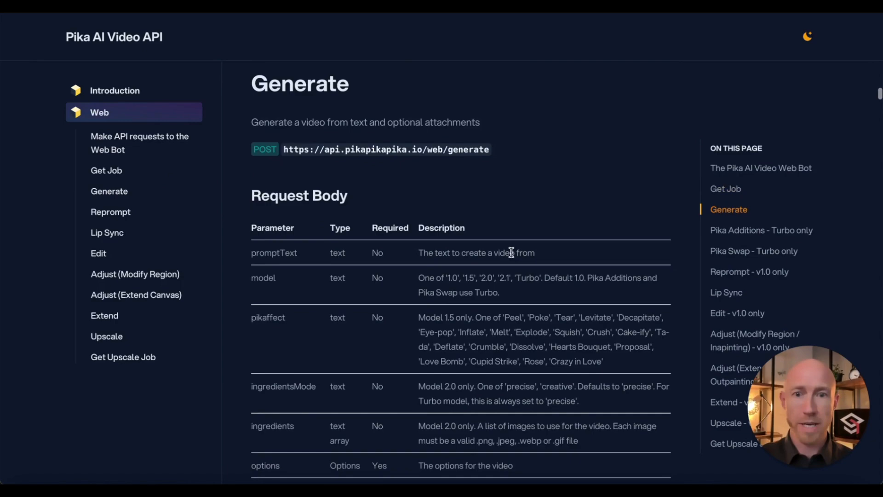
Step: Review the v1.0, 1.5 and 2.0 example request bodies down to the Response Body
scroll(467, 264, down, 15)
drag(252, 222, 339, 329)
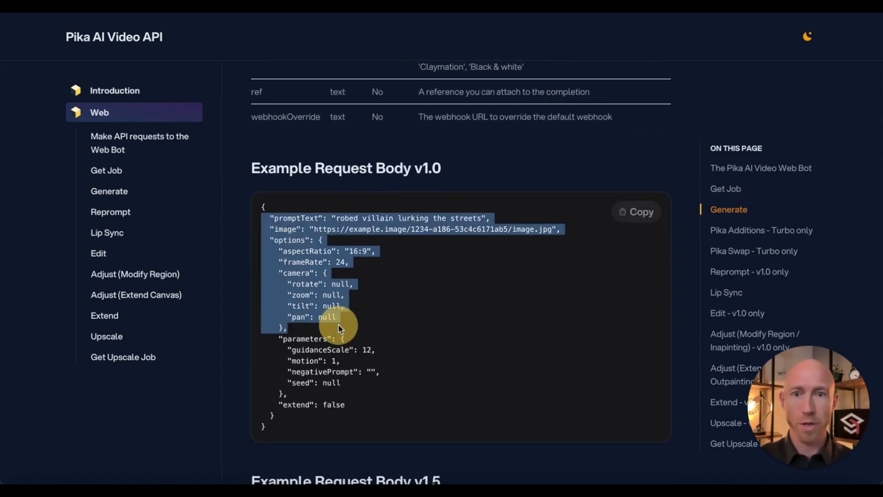
scroll(340, 327, down, 4)
scroll(348, 354, down, 4)
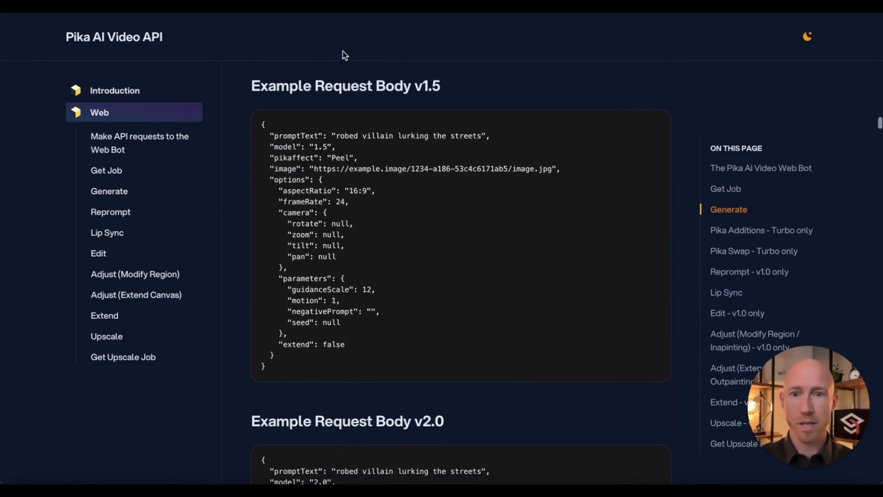
click(325, 146)
scroll(321, 145, down, 6)
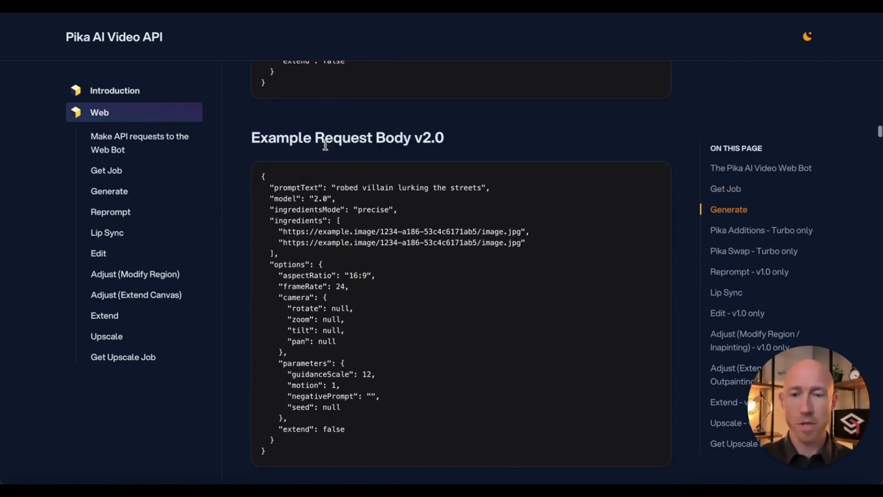
click(320, 198)
triple_click(319, 198)
scroll(318, 199, down, 9)
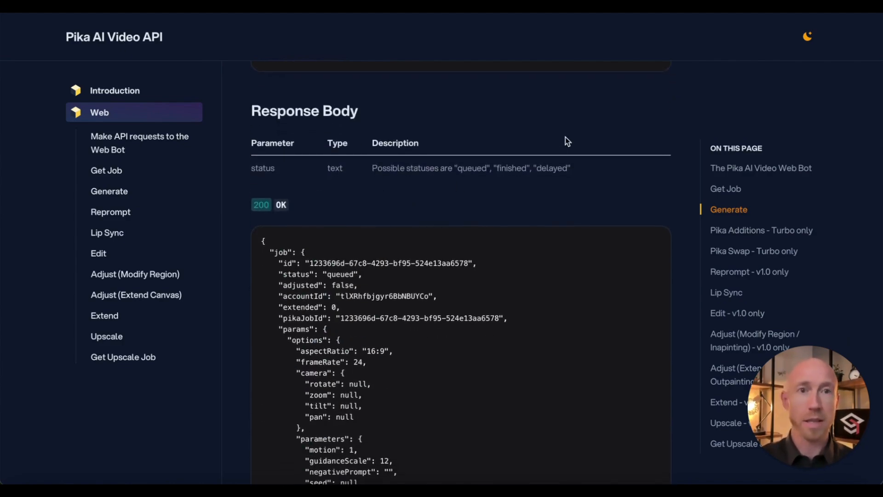
click(411, 91)
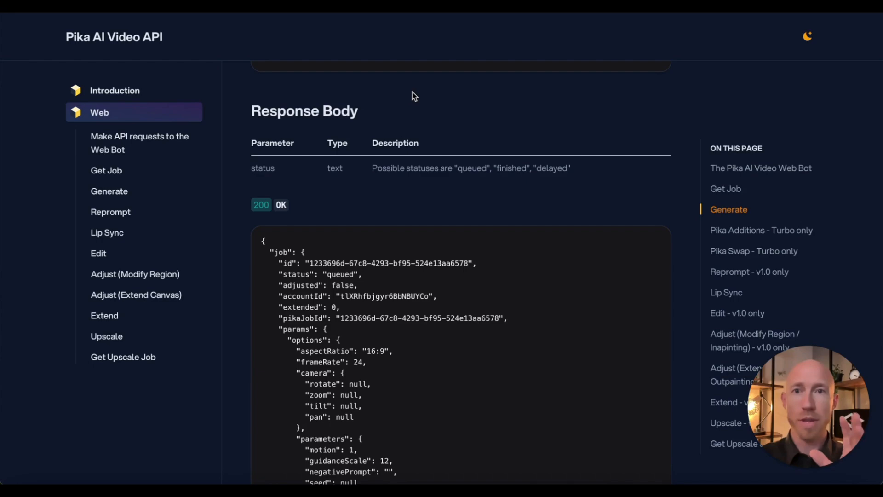
click(378, 84)
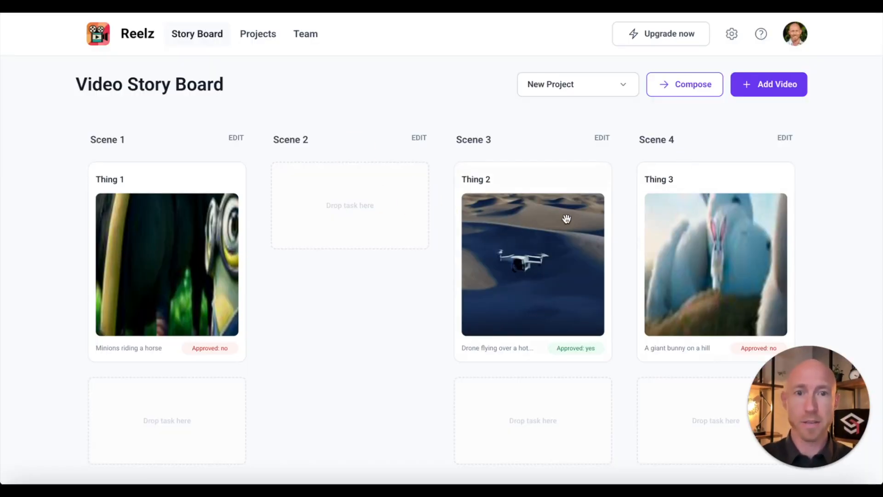
Step: Move Thing 3 from Scene 4 into Scene 2 and compose the stitched video
drag(684, 179, 319, 201)
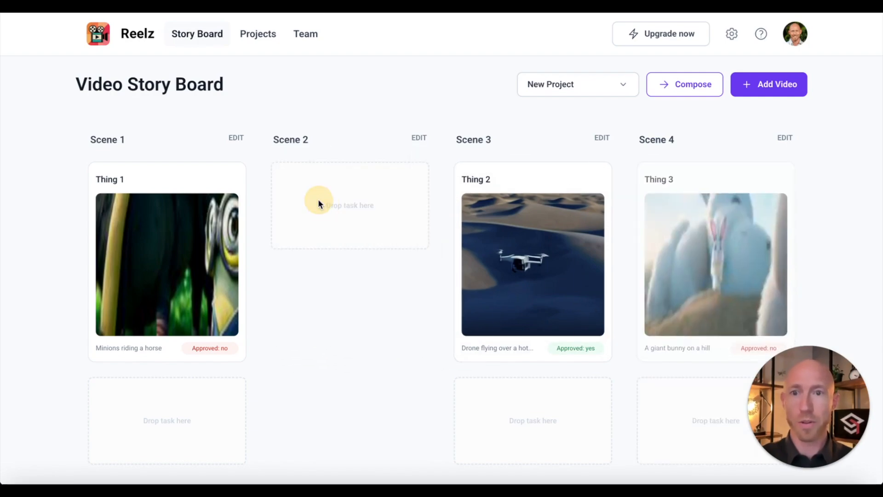
drag(761, 190, 355, 136)
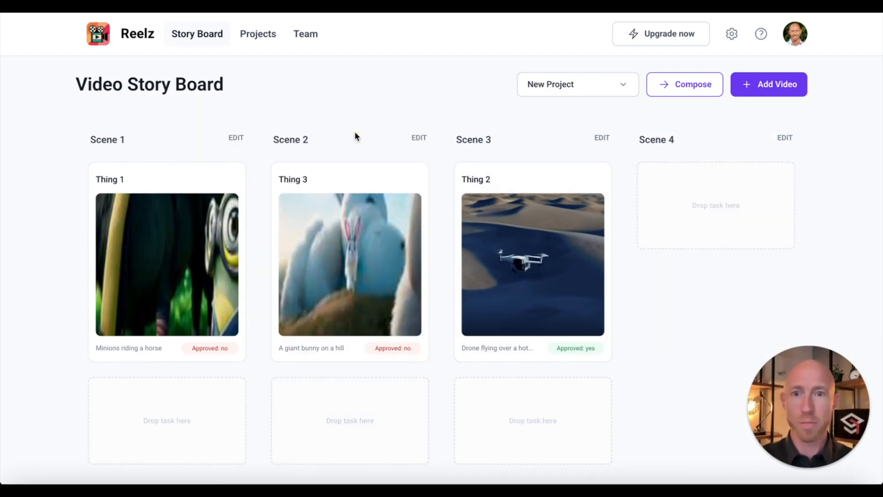
click(682, 92)
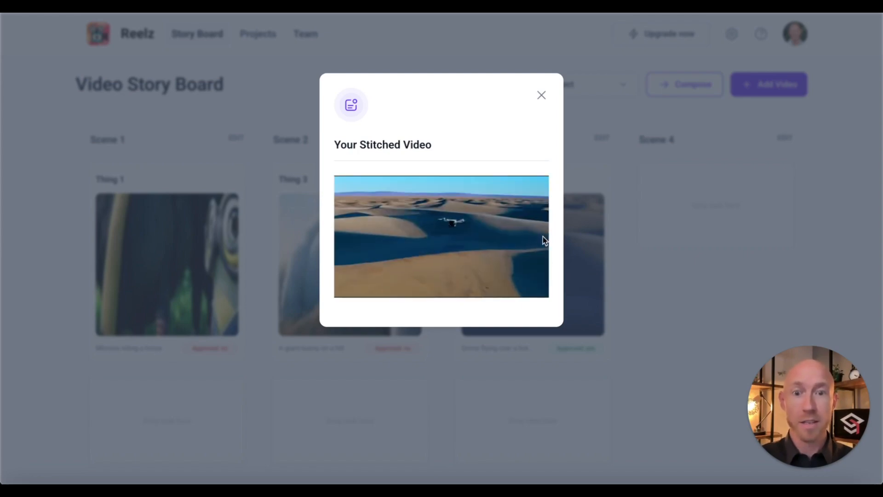
Step: Close the Your Stitched Video popup and drop Thing 3 back in Scene 2
click(542, 96)
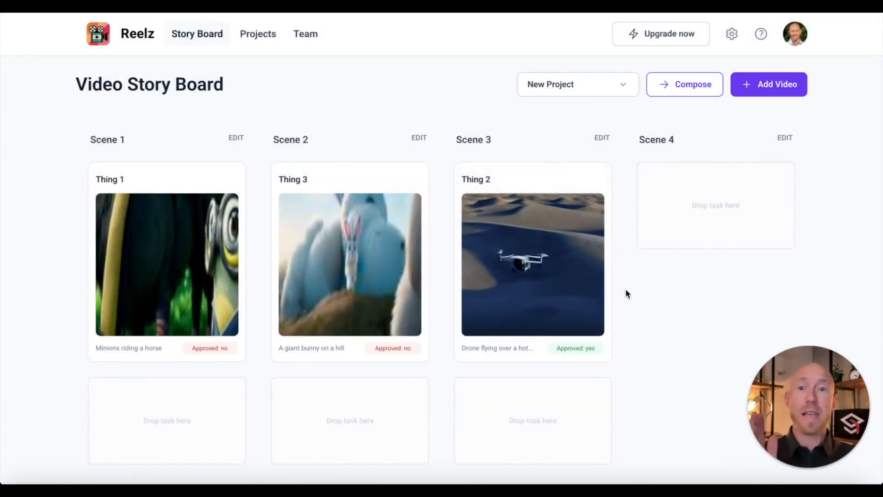
mouse_move(392, 272)
mouse_down()
mouse_move(345, 281)
mouse_move(171, 283)
mouse_move(385, 286)
mouse_up()
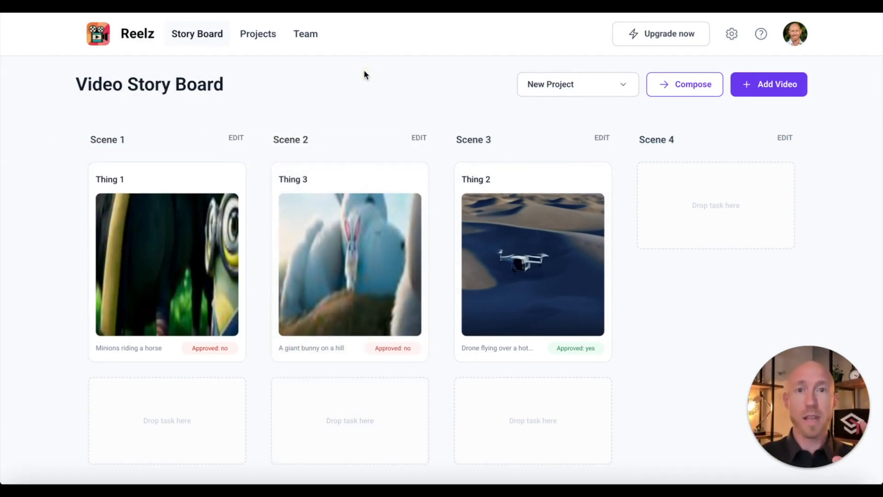